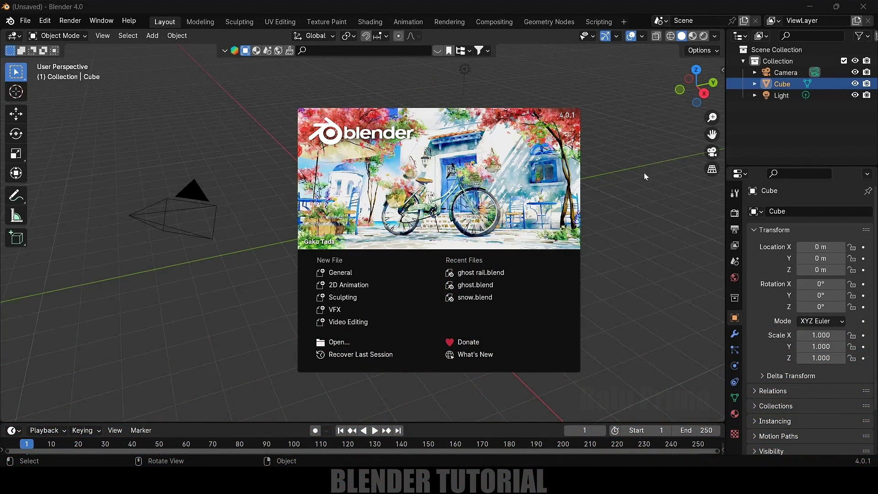
# Step: Dismiss the splash screen and delete all default objects from the scene
pyautogui.click(616, 208)
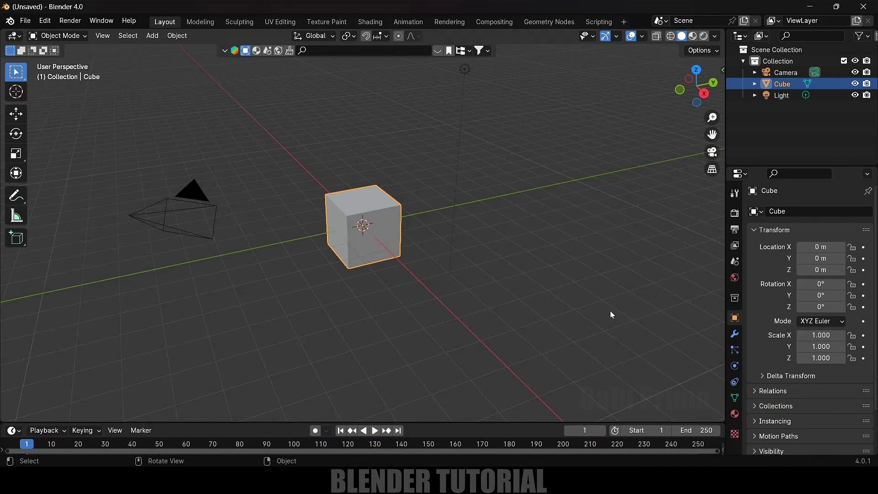
pyautogui.press('a')
pyautogui.press('Delete')
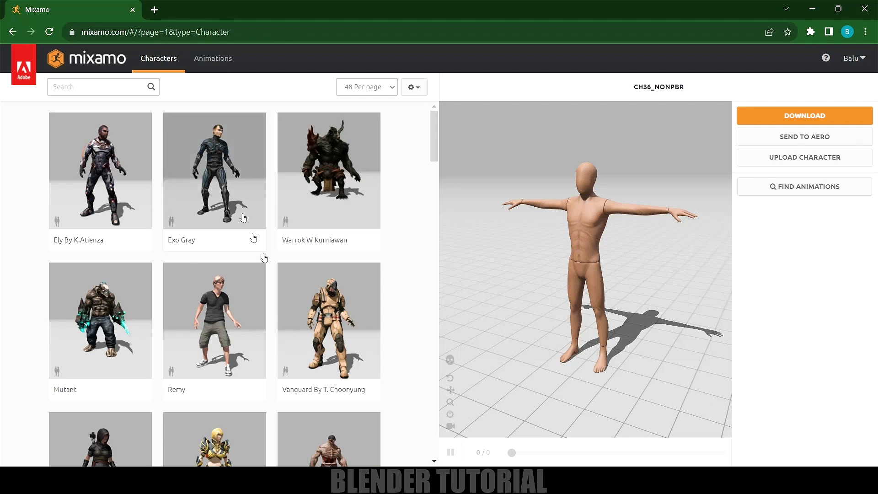
# Step: Switch to Mixamo, choose the Mannequin character and apply a Walking animation found by searching the animations for "walk"
pyautogui.scroll(-12, 253, 237)
pyautogui.click(229, 329)
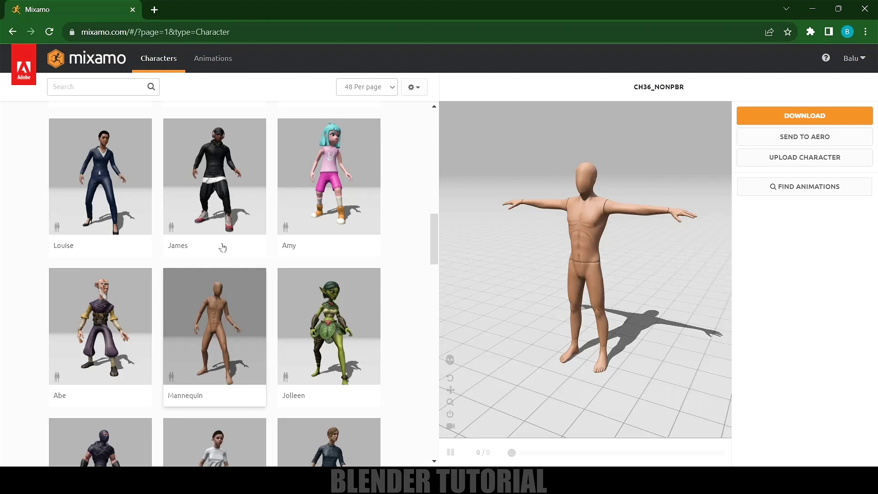
pyautogui.click(214, 58)
pyautogui.write('wa')
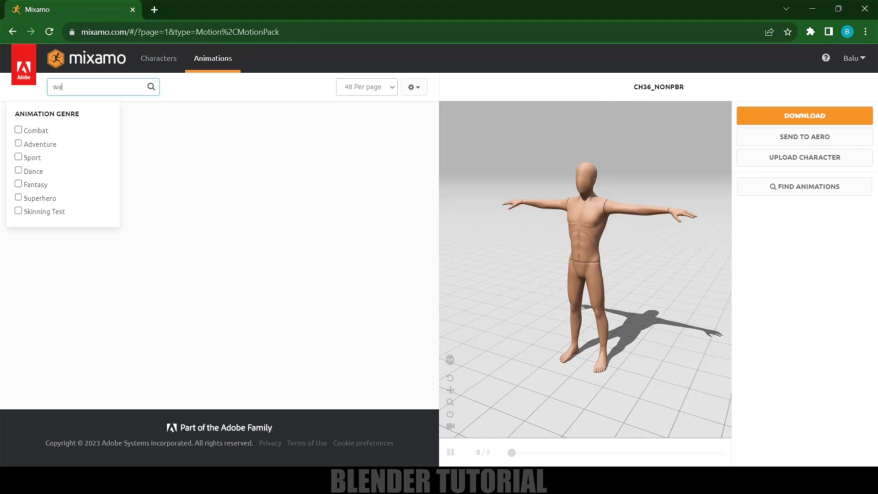
pyautogui.write('lk')
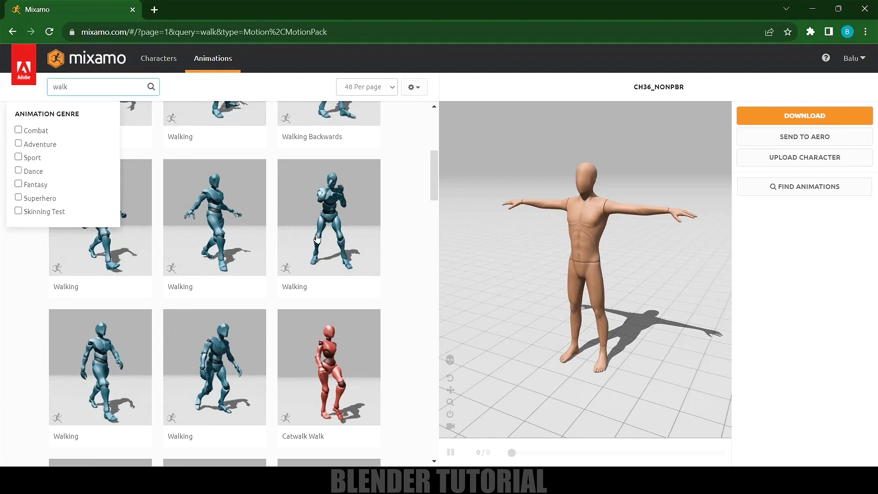
pyautogui.scroll(-3, 116, 283)
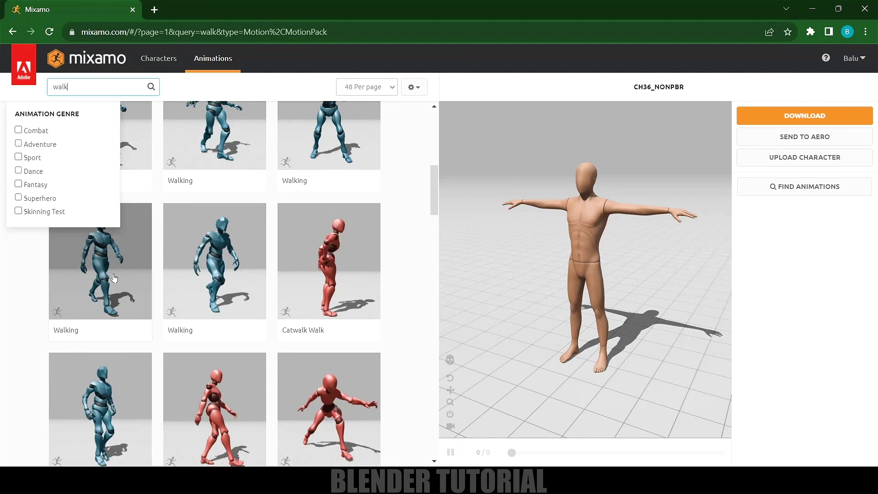
pyautogui.click(114, 278)
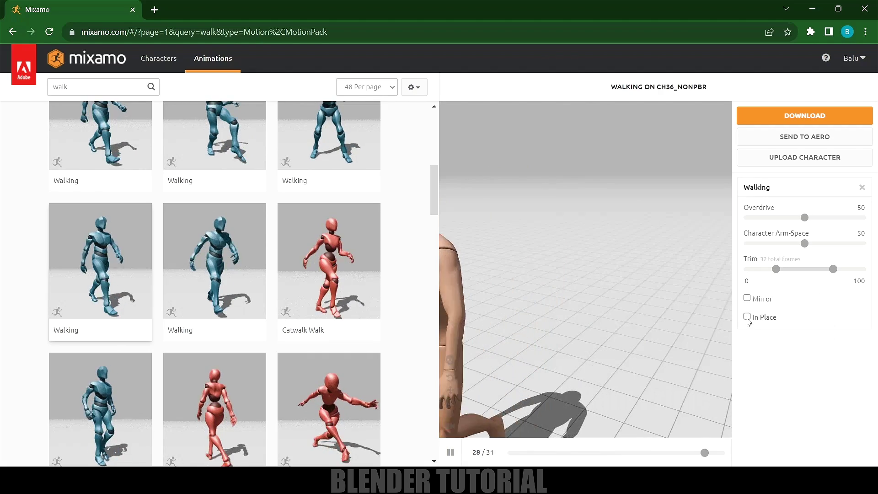
# Step: Make the Walking animation In Place and set Overdrive to 0 and Character Arm-Space to 57
pyautogui.click(747, 318)
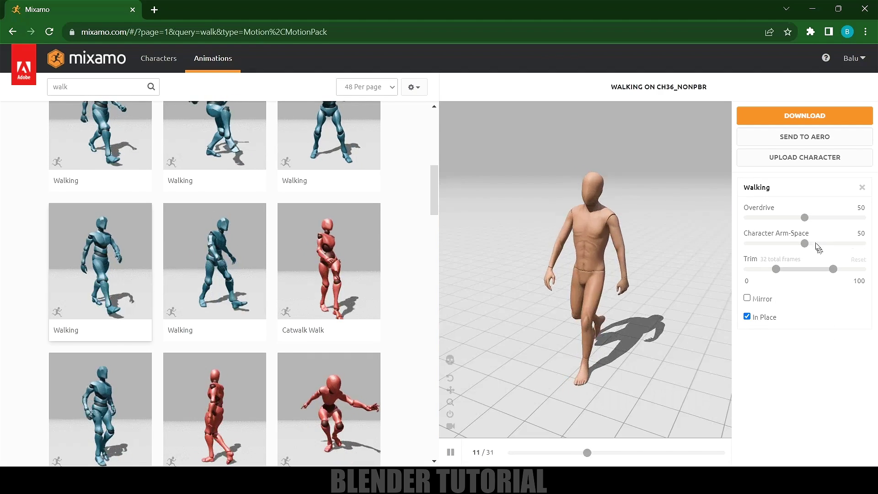
pyautogui.moveTo(769, 221); pyautogui.dragTo(754, 222)
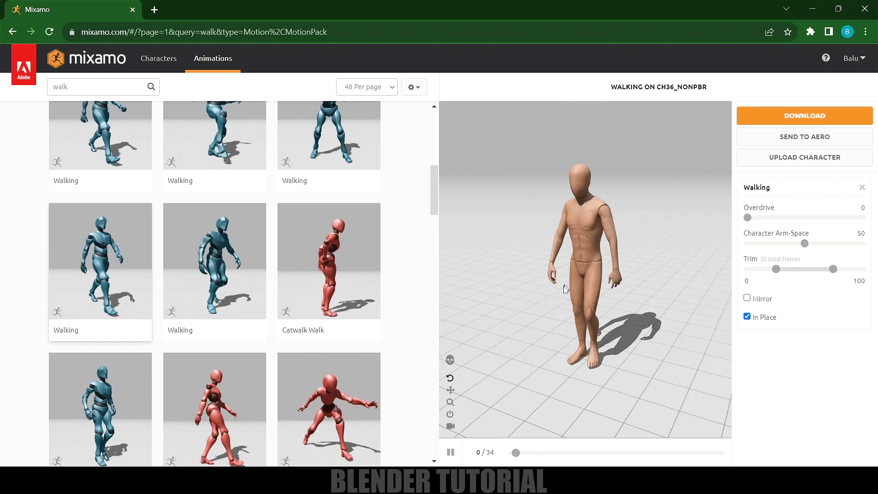
pyautogui.moveTo(804, 243); pyautogui.dragTo(812, 243)
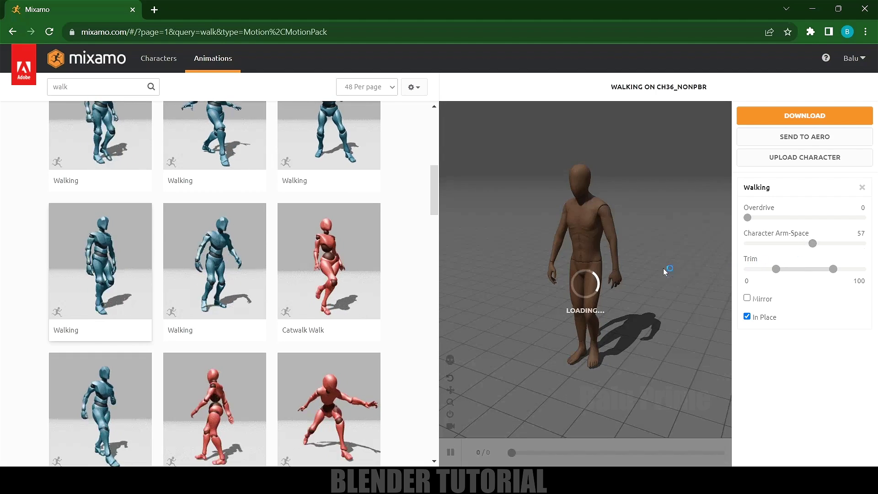
# Step: Open the download settings for the animated character and choose FBX Binary(.fbx) at 30 frames per second
pyautogui.click(808, 119)
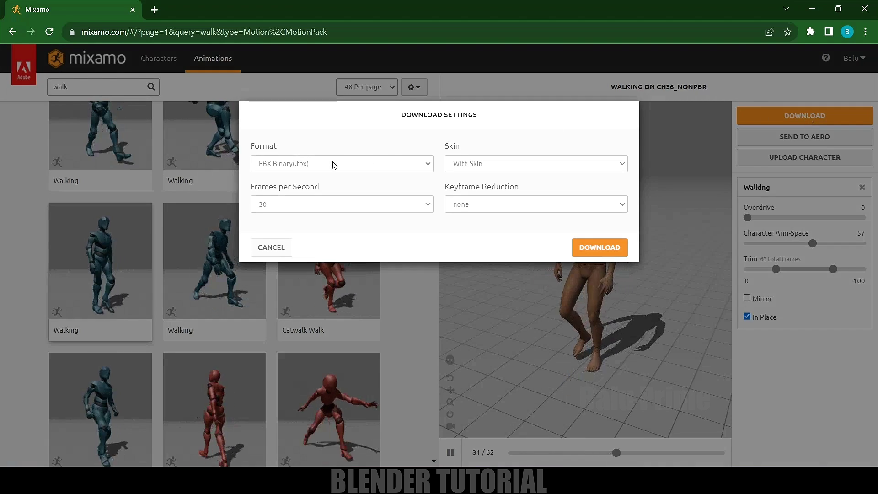
pyautogui.click(333, 164)
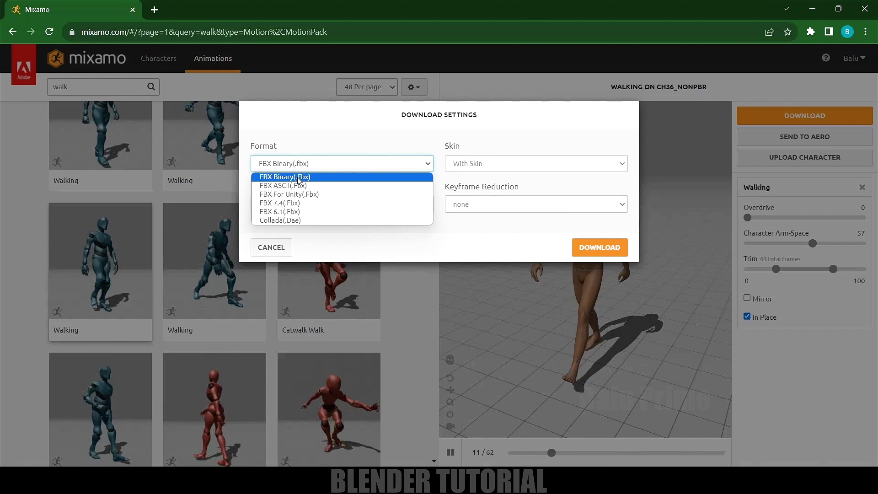
pyautogui.click(384, 173)
pyautogui.click(386, 204)
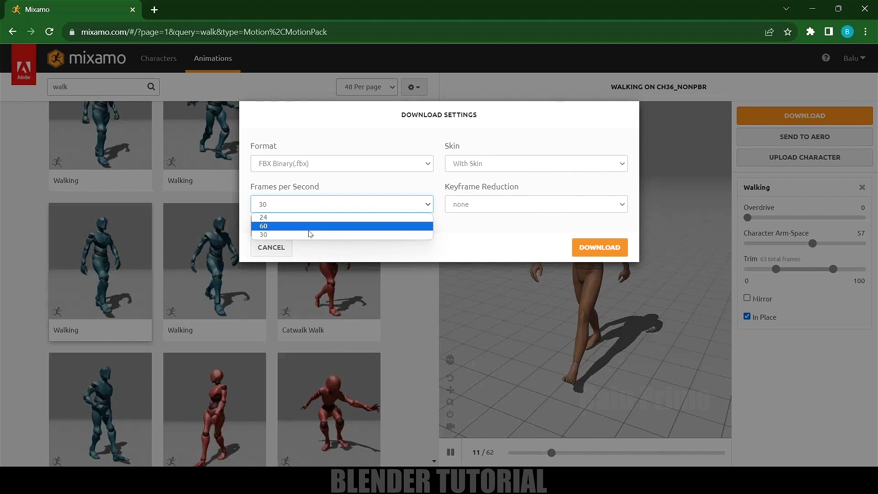
pyautogui.click(296, 235)
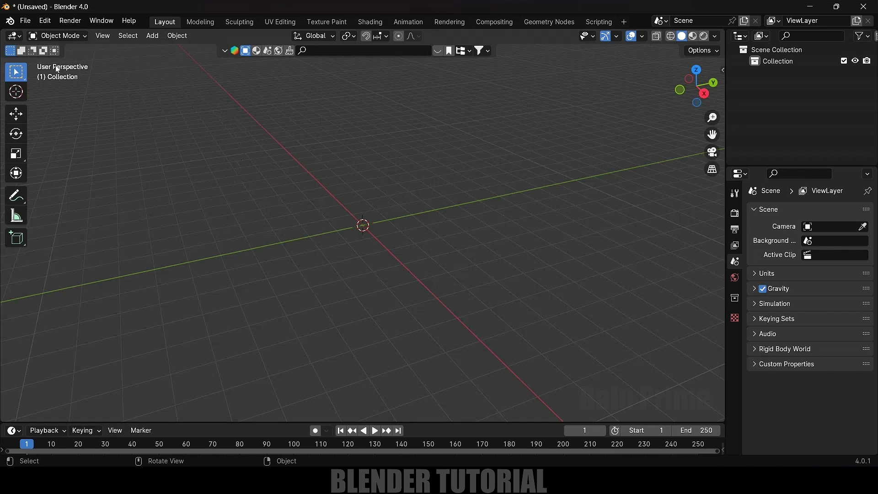
# Step: Switch to Blender and import Walking.fbx from D:\youtube\ghost\ with the default FBX options
pyautogui.click(29, 20)
pyautogui.moveTo(41, 182)
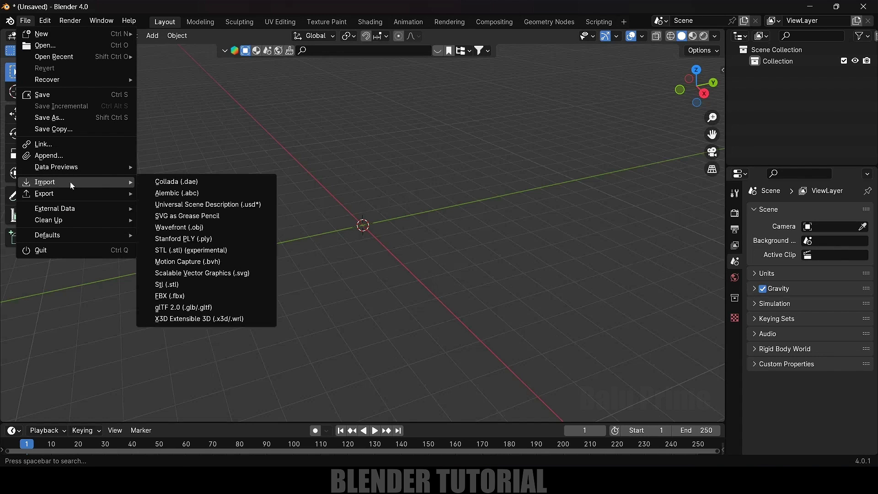
pyautogui.click(171, 297)
pyautogui.click(376, 161)
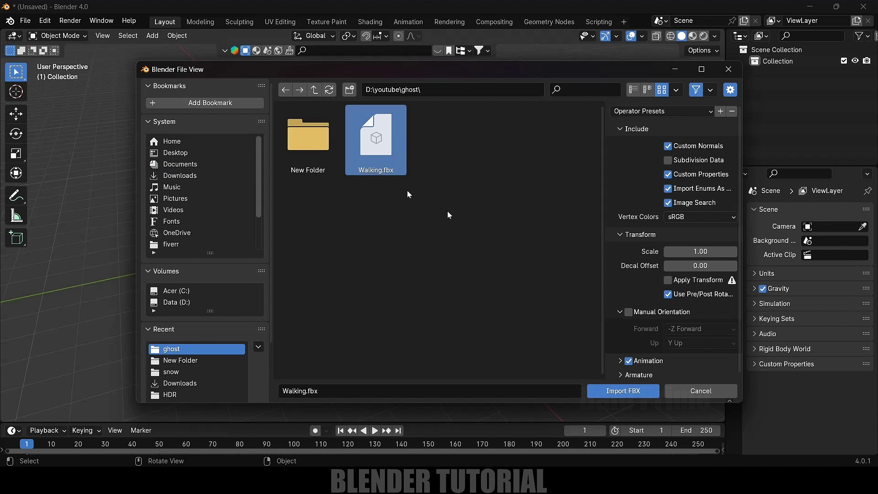
pyautogui.click(619, 392)
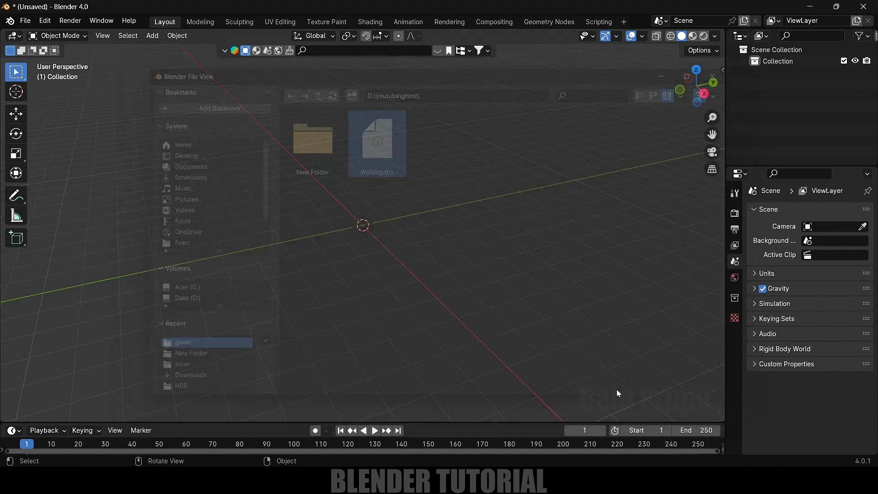
pyautogui.click(413, 228)
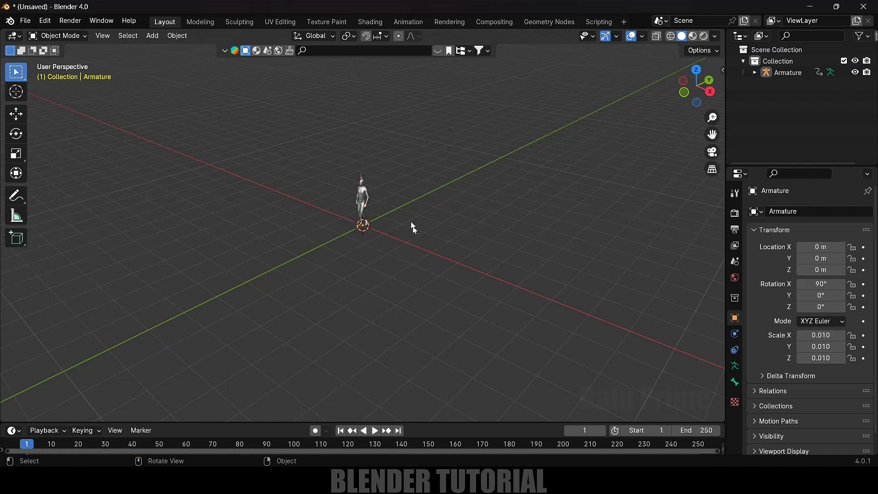
# Step: Scale the imported armature up uniformly to a scale of about 0.029
pyautogui.click(362, 172)
pyautogui.press('s')
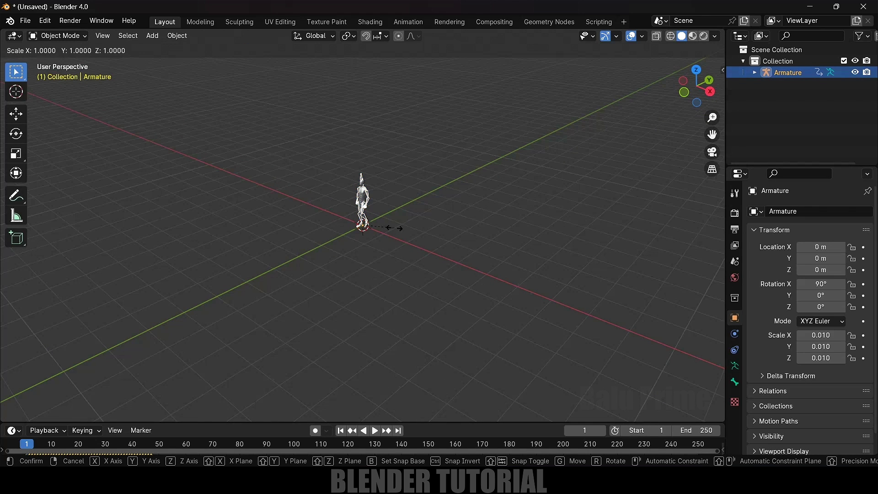
pyautogui.click(453, 235)
pyautogui.scroll(-3, 457, 229)
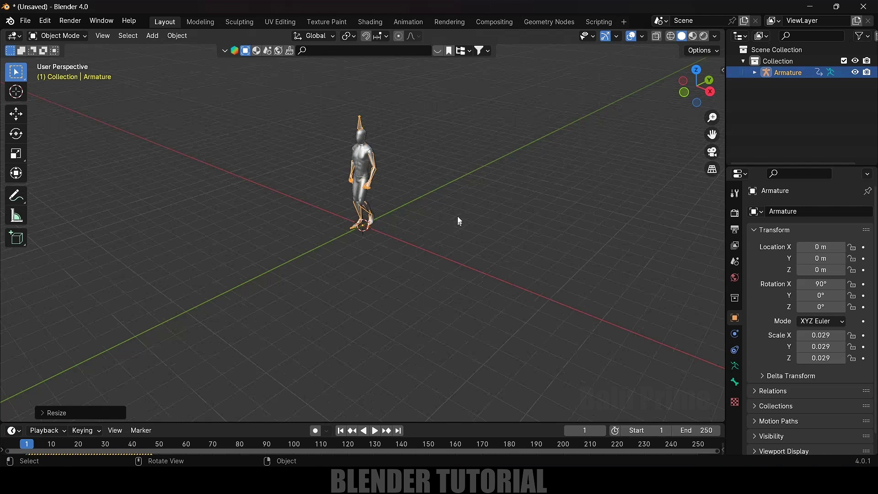
pyautogui.scroll(5, 457, 256)
# Step: Enlarge the timeline to show the keyframes and play the walk animation past its last keyframe
pyautogui.moveTo(430, 421); pyautogui.dragTo(433, 393)
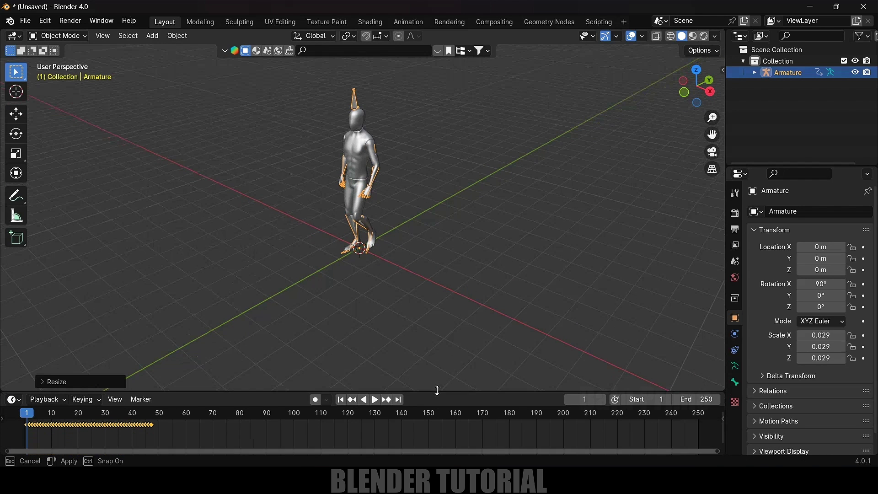
pyautogui.press('space')
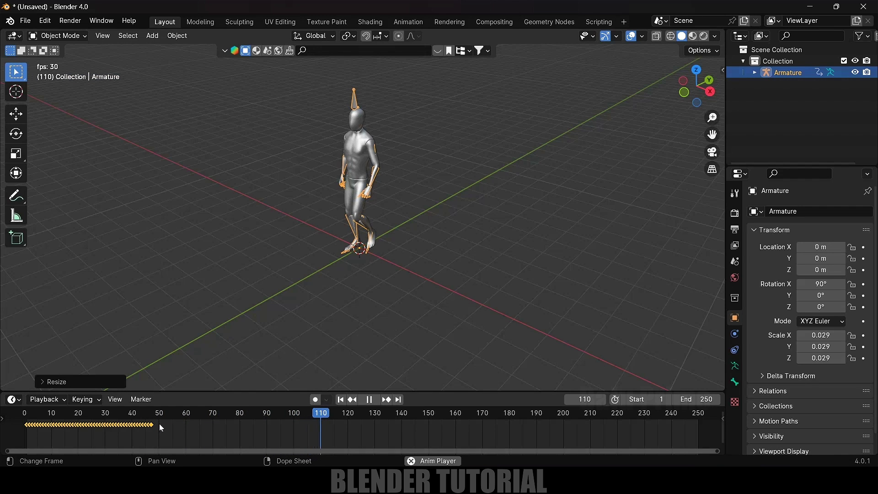
pyautogui.press('space')
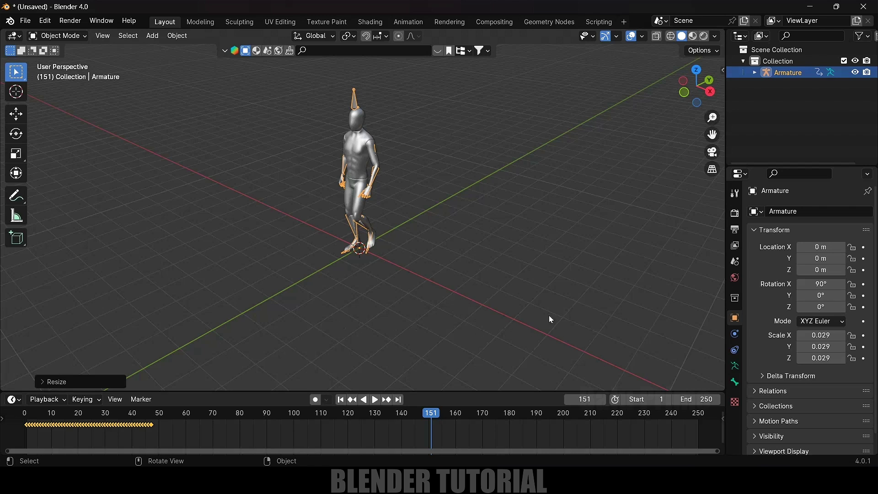
# Step: Loop the armature's walk animation with the Make Cyclic (F-Modifier) extrapolation and play it back
pyautogui.moveTo(283, 392); pyautogui.dragTo(283, 368)
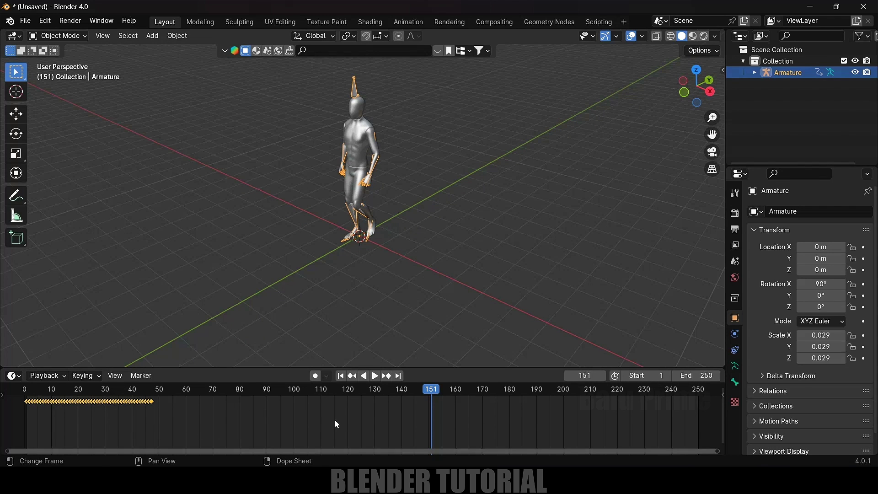
pyautogui.hotkey('shift', 'e')
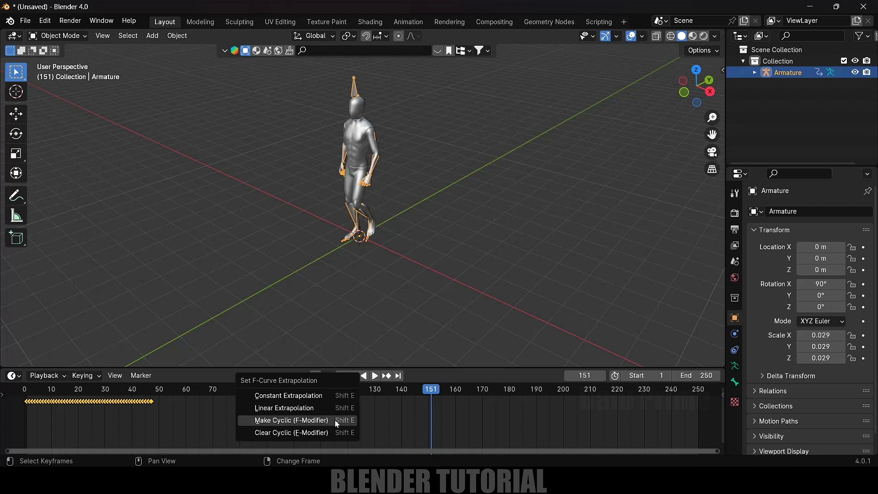
pyautogui.click(306, 421)
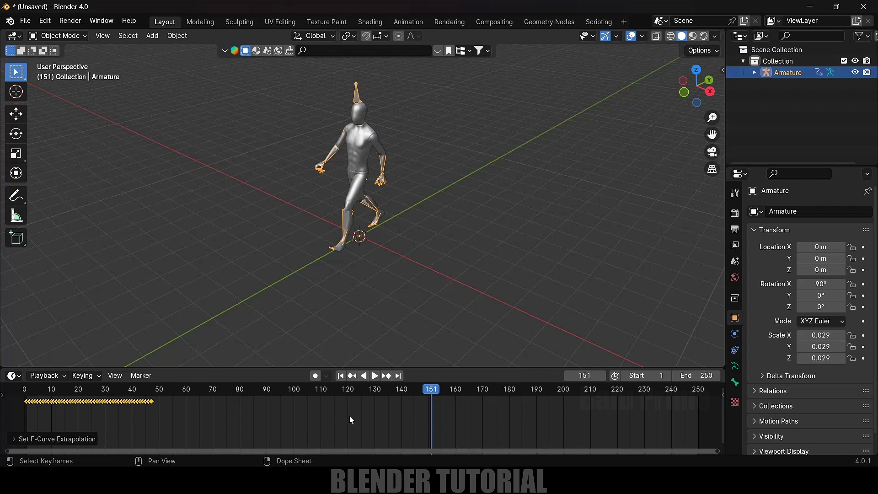
pyautogui.press('space')
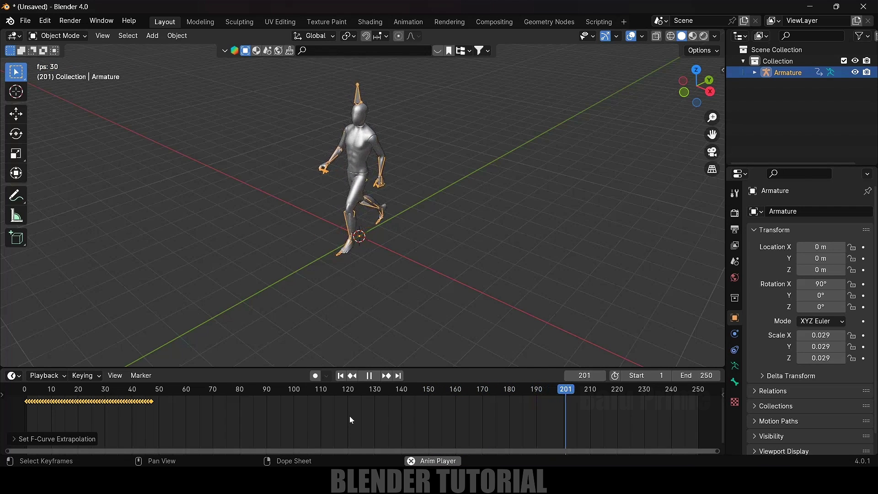
pyautogui.press('space')
# Step: Set the scene's end frame to 350, extend the visible timeline range and return to the first frame
pyautogui.click(709, 375)
pyautogui.write('350')
pyautogui.press('Return')
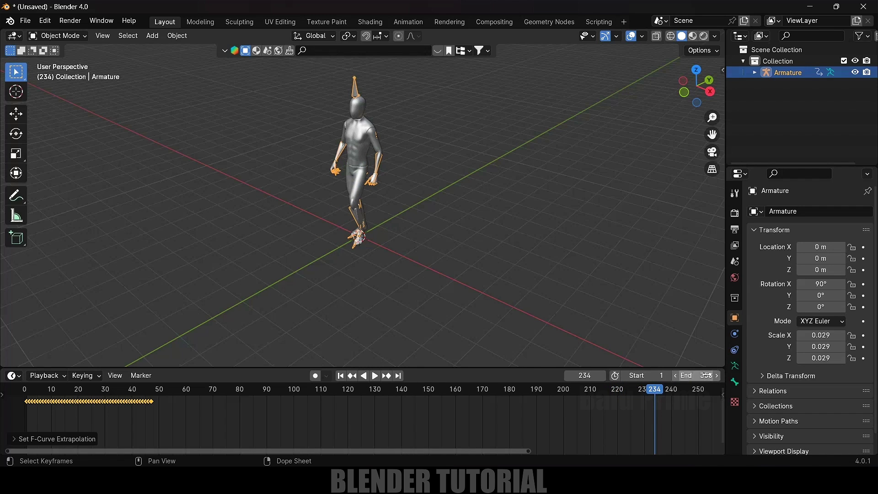
pyautogui.moveTo(532, 453); pyautogui.dragTo(682, 452)
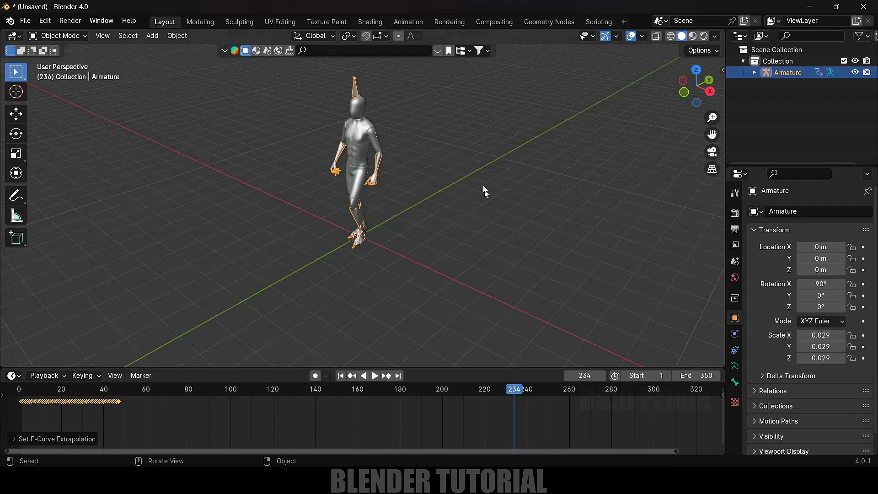
pyautogui.click(342, 376)
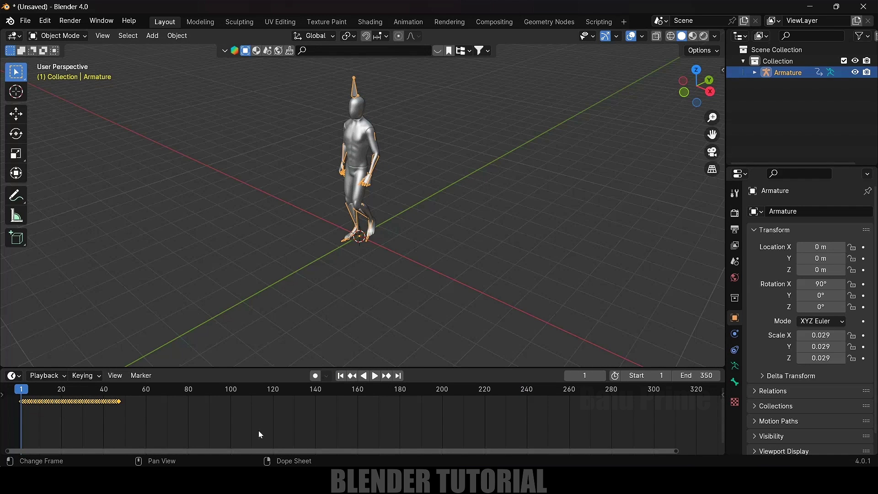
# Step: Scale the walk keyframes in time so they end at about frame 59, and preview the slower walk
pyautogui.press('s')
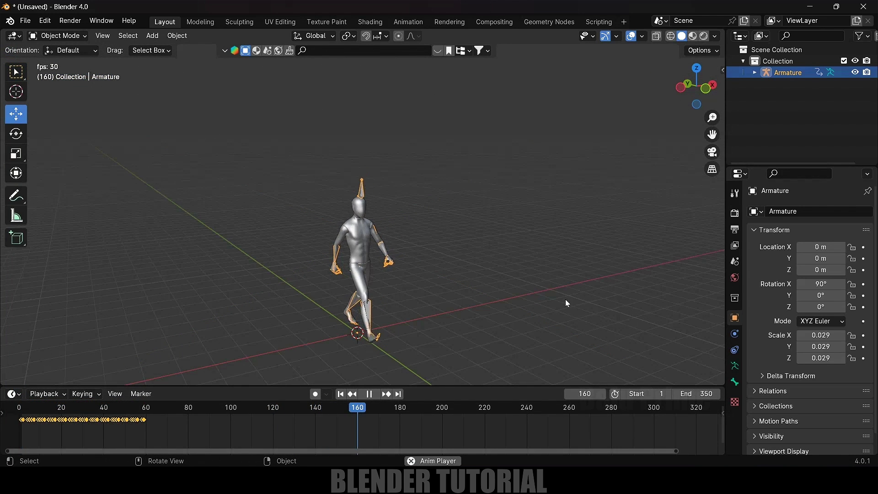
pyautogui.press('space')
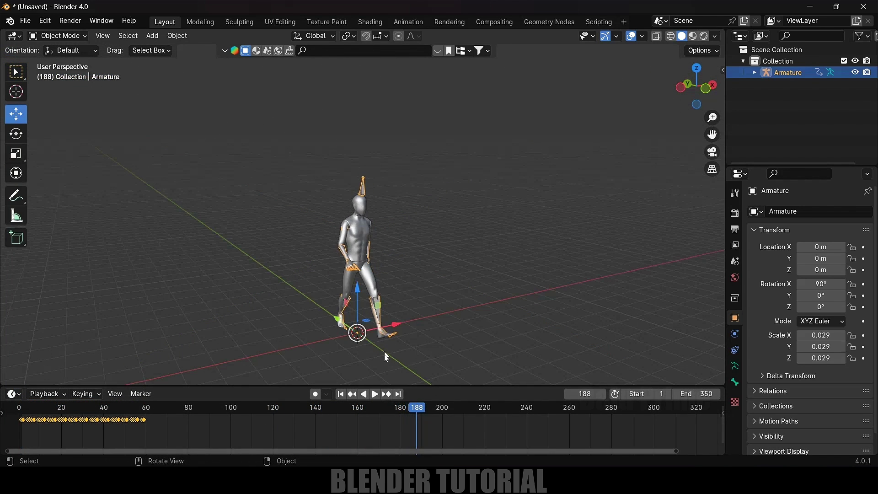
# Step: Move the armature 12.876 m along the Y axis at frame 1 and insert a Location keyframe
pyautogui.click(341, 394)
pyautogui.moveTo(454, 266); pyautogui.dragTo(451, 287, button='middle')
pyautogui.moveTo(334, 272); pyautogui.dragTo(154, 251)
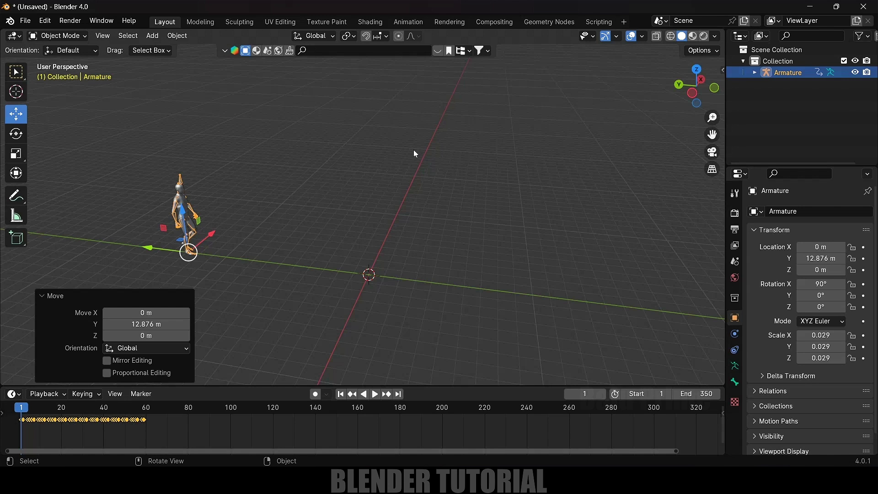
pyautogui.press('i')
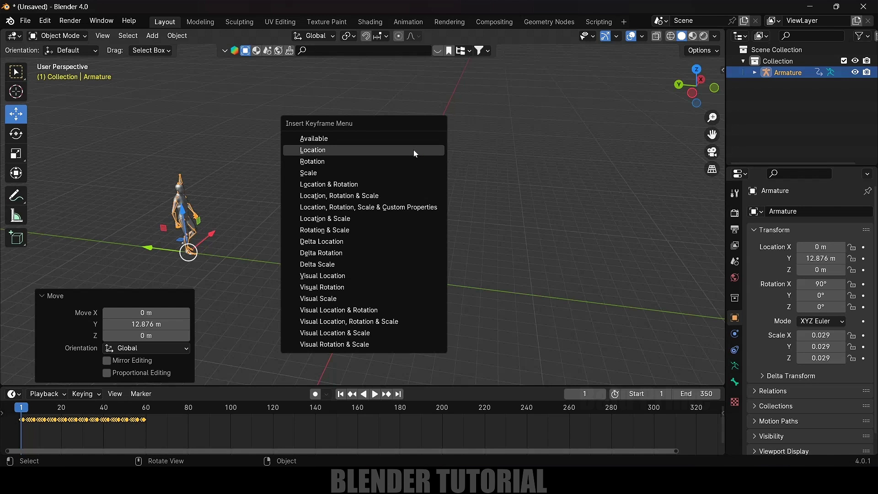
pyautogui.click(416, 152)
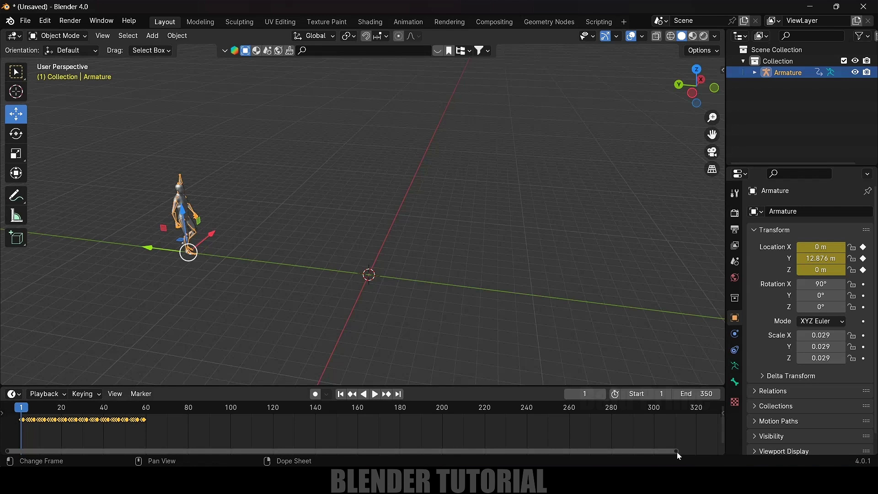
# Step: Extend the visible timeline to frame 350, move the armature to about Y -4.78 m at that frame and insert a Location keyframe
pyautogui.moveTo(676, 452); pyautogui.dragTo(721, 452)
pyautogui.click(400, 394)
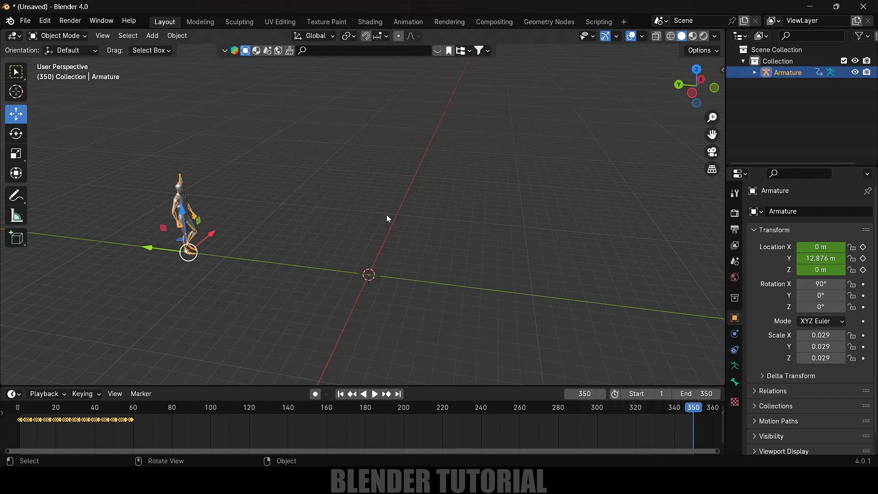
pyautogui.moveTo(143, 252); pyautogui.dragTo(398, 293)
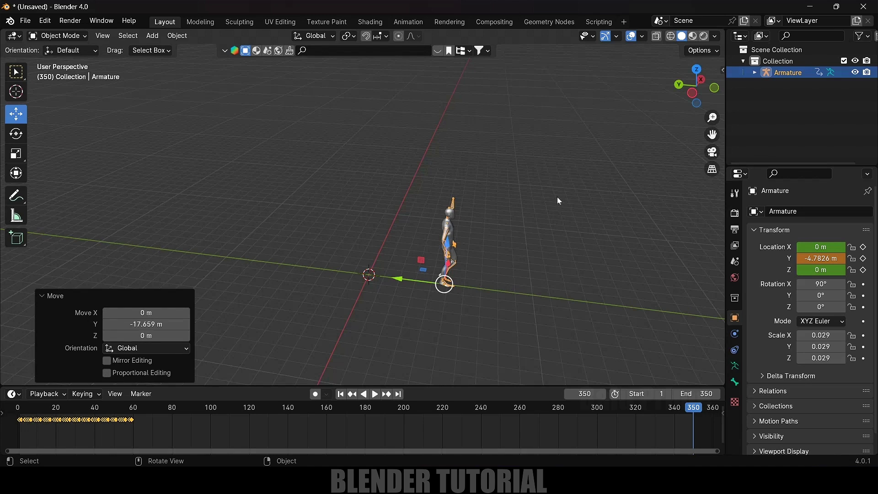
pyautogui.press('i')
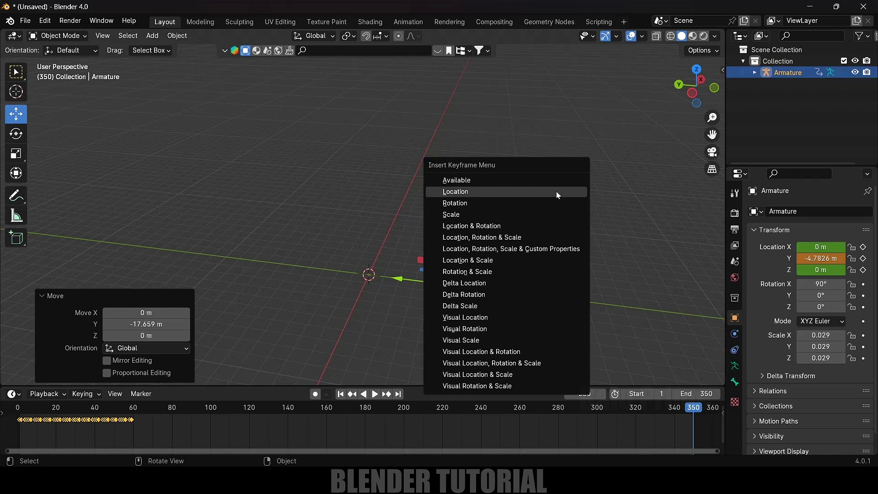
pyautogui.click(556, 191)
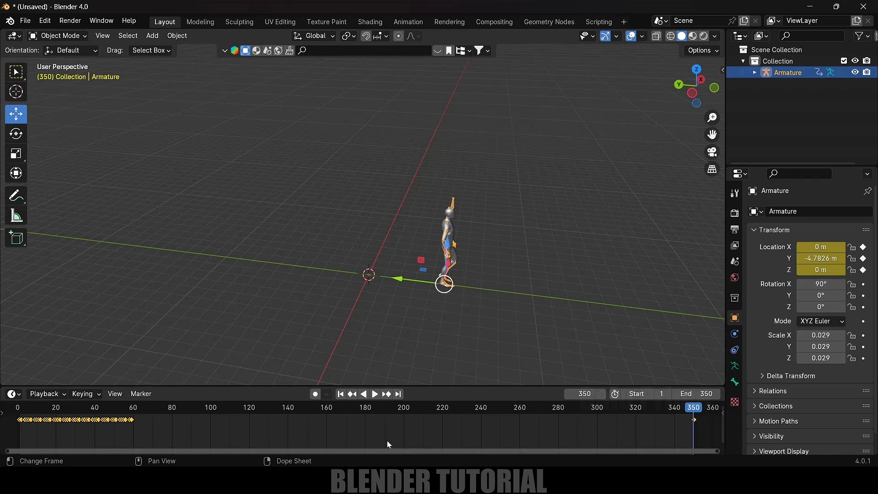
# Step: Play back the travelling walk, set the keyframe interpolation to Linear and preview the motion again
pyautogui.press('space')
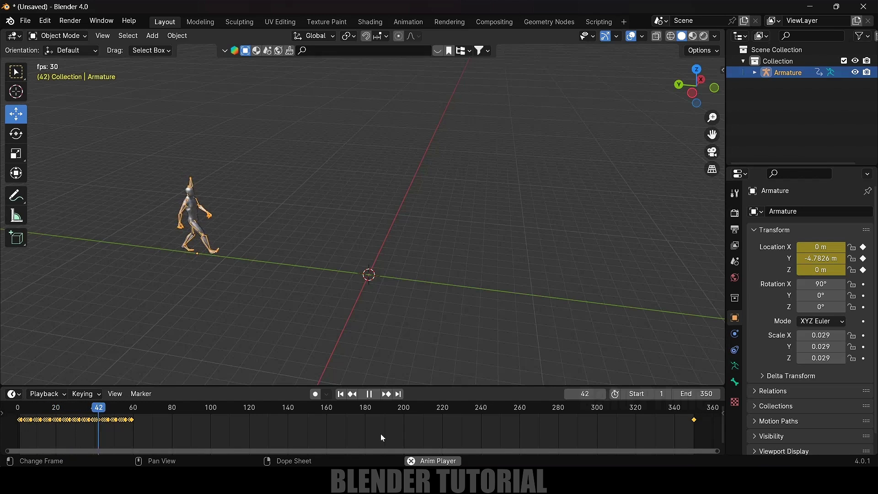
pyautogui.press('space')
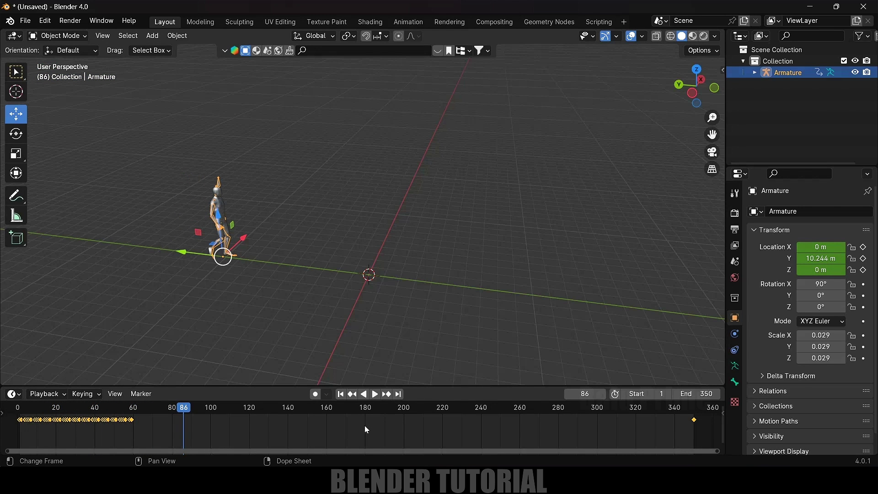
pyautogui.press('t')
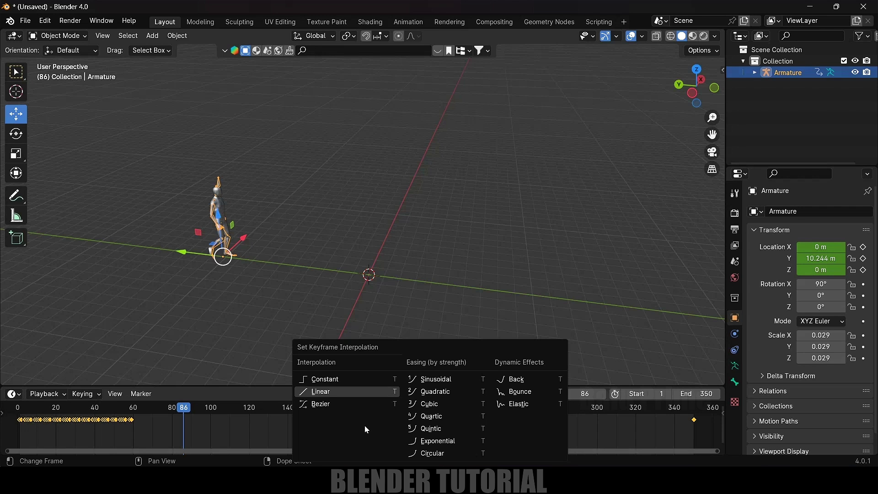
pyautogui.click(324, 392)
pyautogui.press('space')
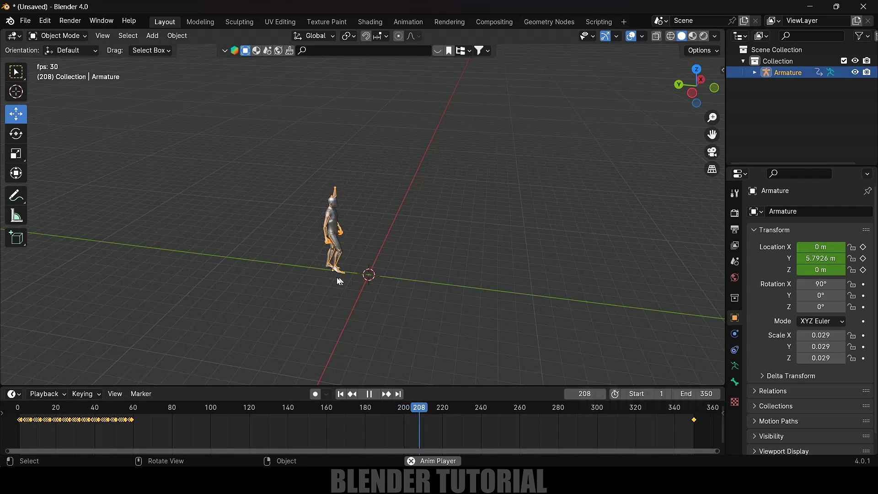
pyautogui.press('space')
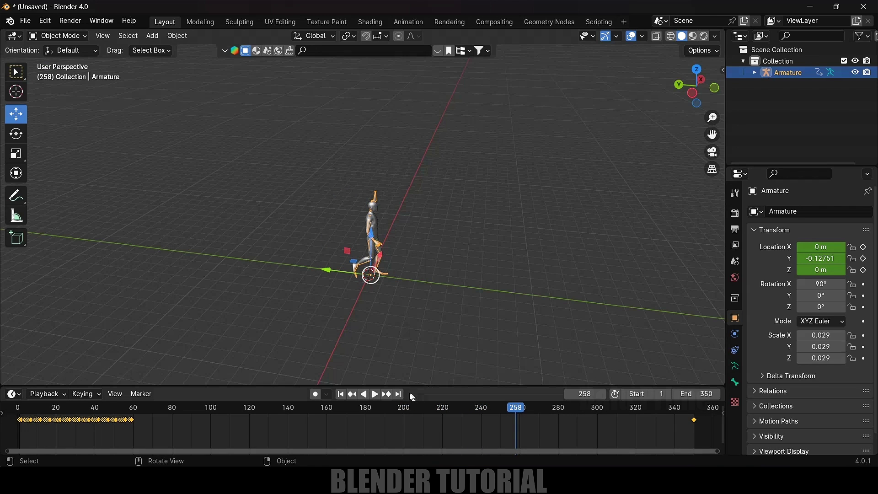
# Step: At frame 350, move the armature further along the Y axis to about -11.566 m and re-key its Location
pyautogui.click(400, 395)
pyautogui.moveTo(399, 282); pyautogui.dragTo(518, 258)
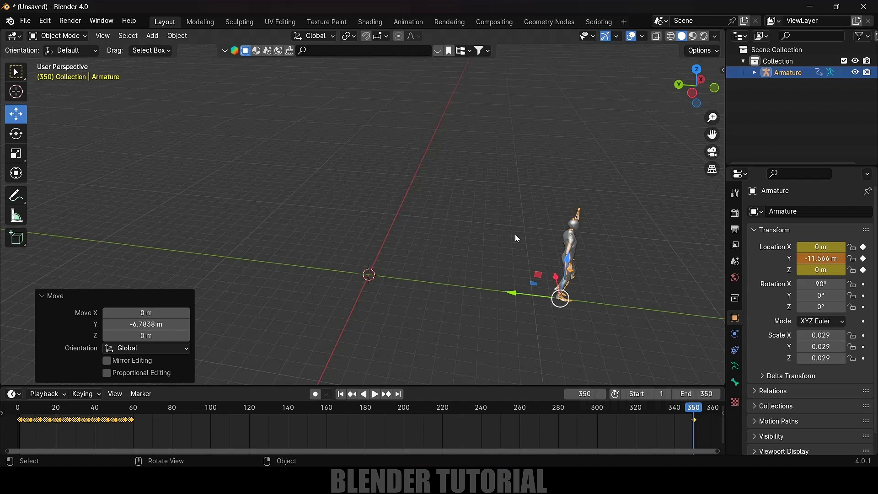
pyautogui.press('i')
pyautogui.click(516, 234)
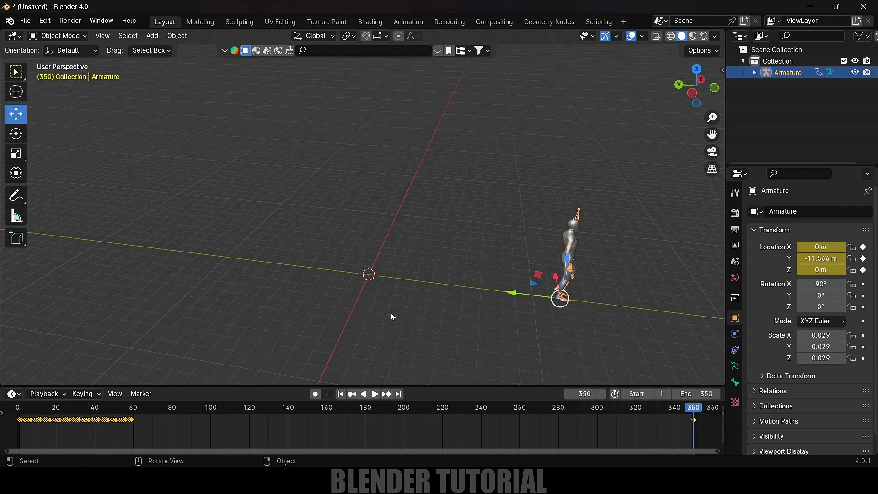
# Step: Play the walk from the first frame to check its travel speed, and return to frame 1
pyautogui.click(341, 396)
pyautogui.press('space')
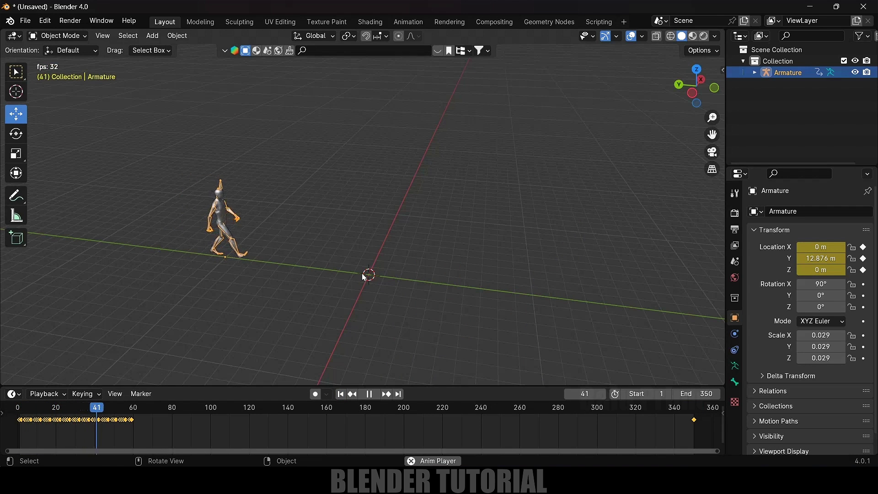
pyautogui.press('space')
pyautogui.moveTo(280, 271); pyautogui.dragTo(444, 272, button='middle')
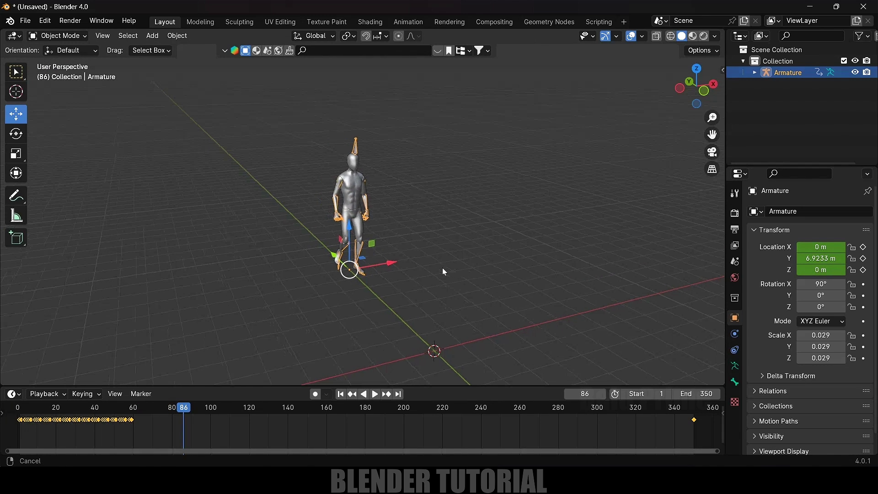
pyautogui.click(341, 394)
# Step: Add a plane mesh at the world origin and scale it up uniformly to about 1.776
pyautogui.moveTo(396, 251); pyautogui.dragTo(348, 249, button='middle')
pyautogui.click(153, 36)
pyautogui.moveTo(158, 49)
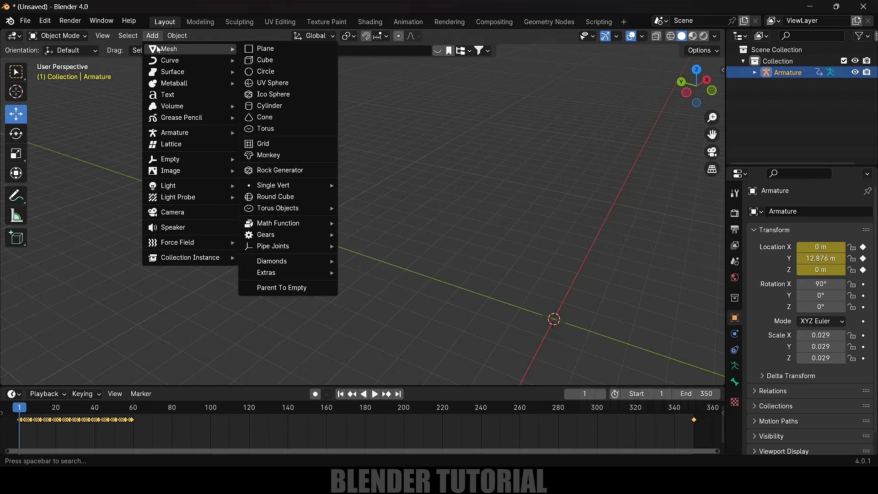
pyautogui.click(265, 48)
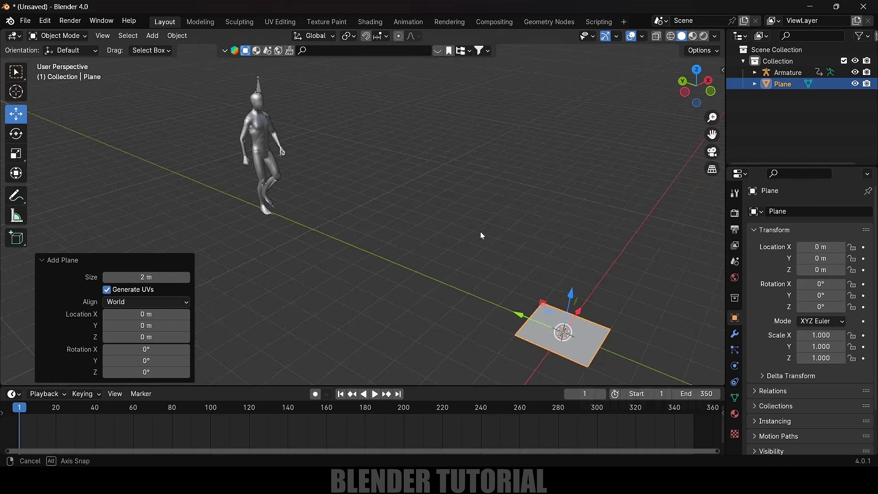
pyautogui.moveTo(481, 235); pyautogui.dragTo(465, 264, button='middle')
pyautogui.press('s')
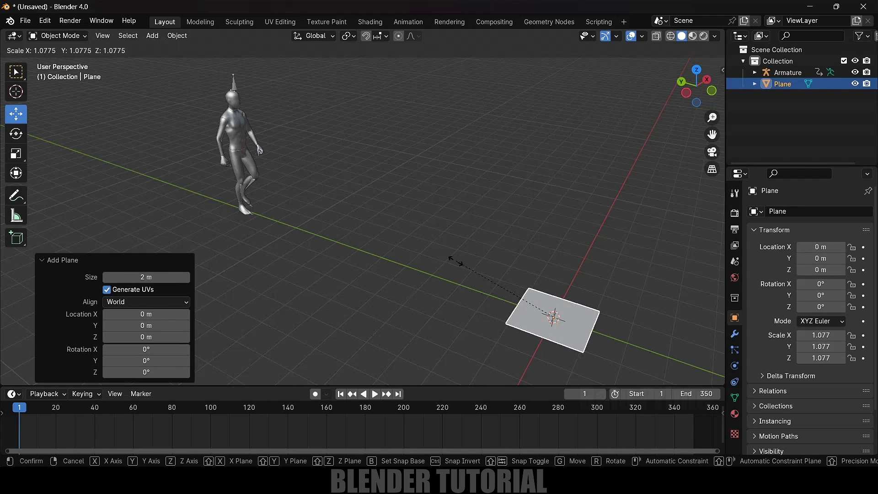
pyautogui.click(387, 245)
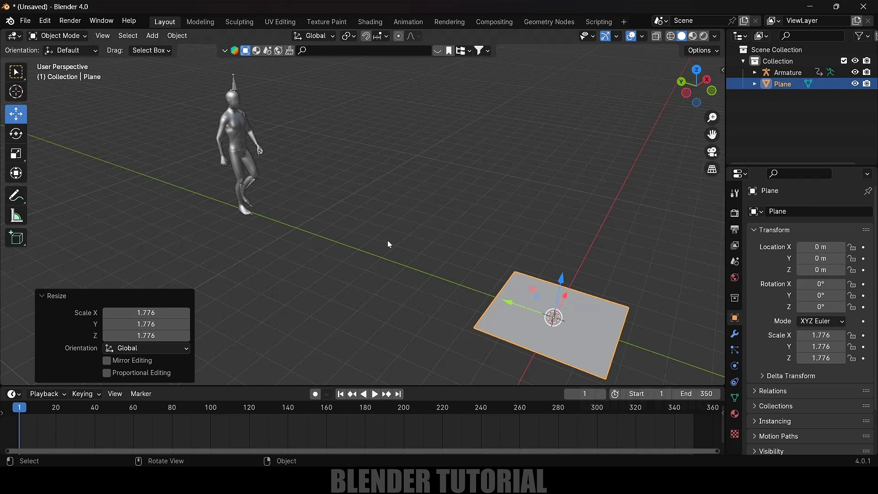
# Step: Rotate the plane 45° about the Z axis in top view
pyautogui.press('KP_7')
pyautogui.scroll(-3, 388, 240)
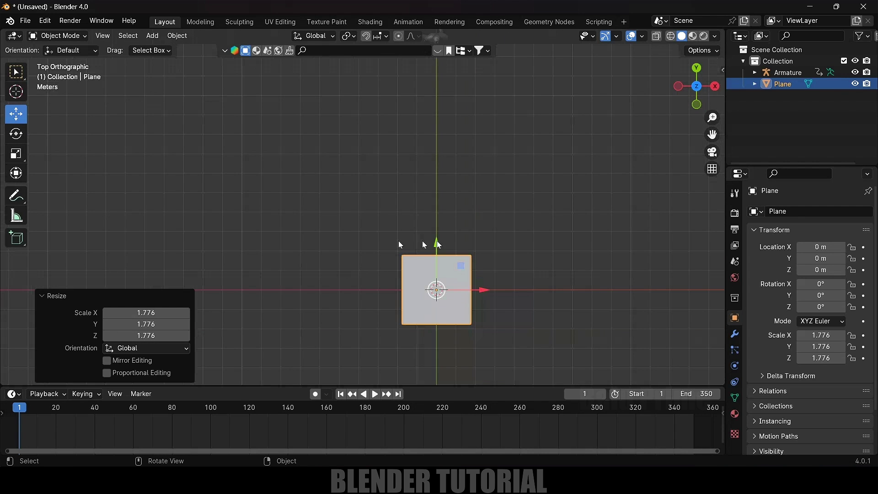
pyautogui.moveTo(453, 270)
pyautogui.keyDown('shift'); pyautogui.mouseDown(button='middle')
pyautogui.moveTo(436, 301)
pyautogui.moveTo(439, 280)
pyautogui.mouseUp(button='middle'); pyautogui.keyUp('shift')
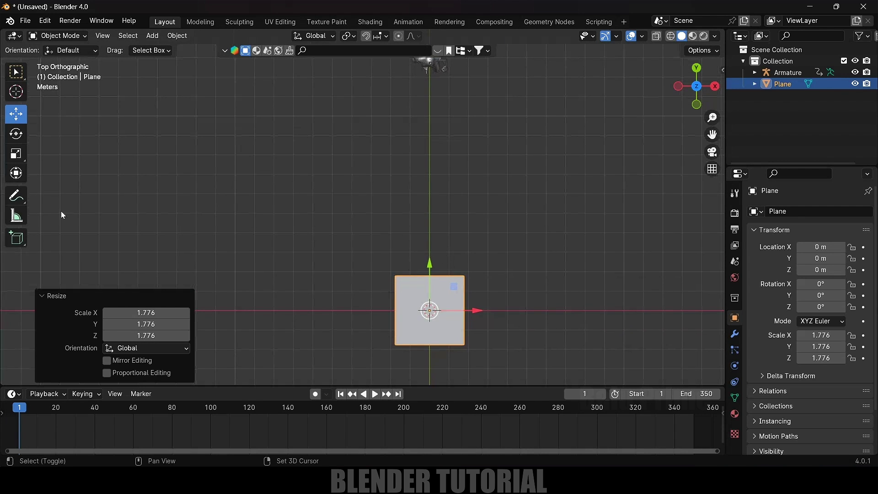
pyautogui.click(16, 134)
pyautogui.moveTo(411, 270); pyautogui.dragTo(363, 290)
pyautogui.moveTo(363, 290); pyautogui.dragTo(362, 295)
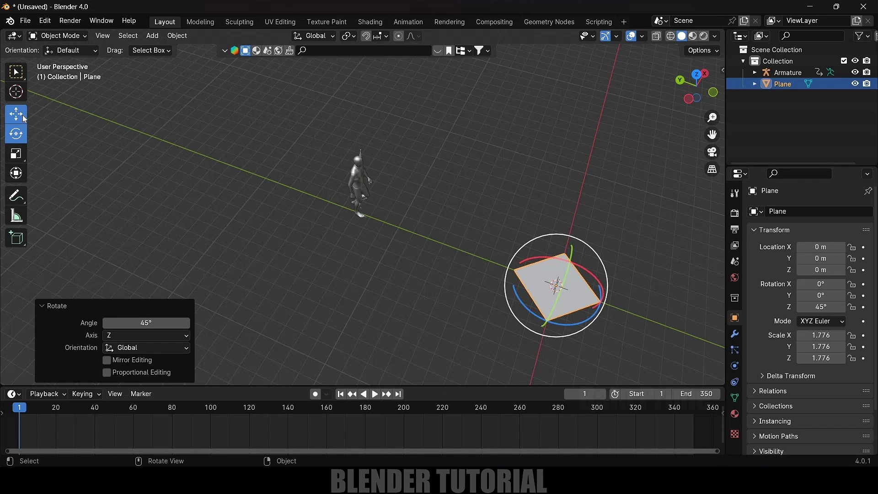
# Step: Move the plane over the character's head, to about Y 12.582 m and Z 5.1364 m
pyautogui.click(25, 118)
pyautogui.moveTo(550, 300); pyautogui.dragTo(358, 129)
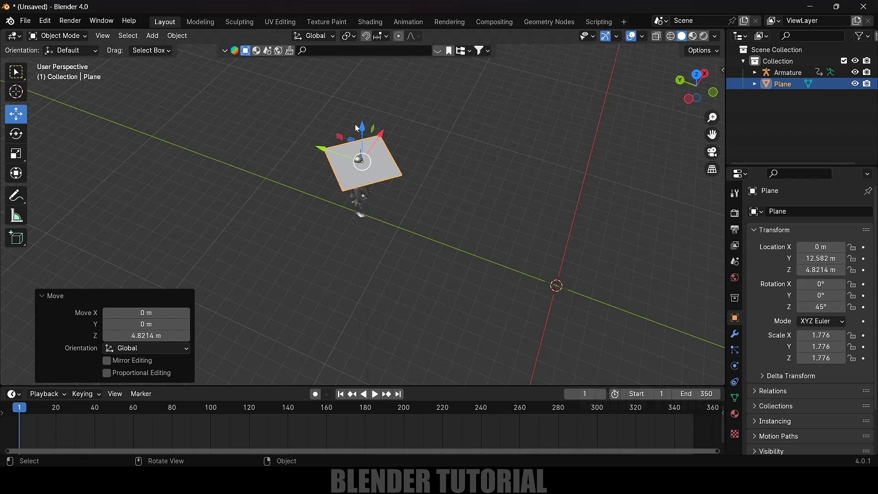
pyautogui.press('KP_1')
pyautogui.scroll(5, 529, 199)
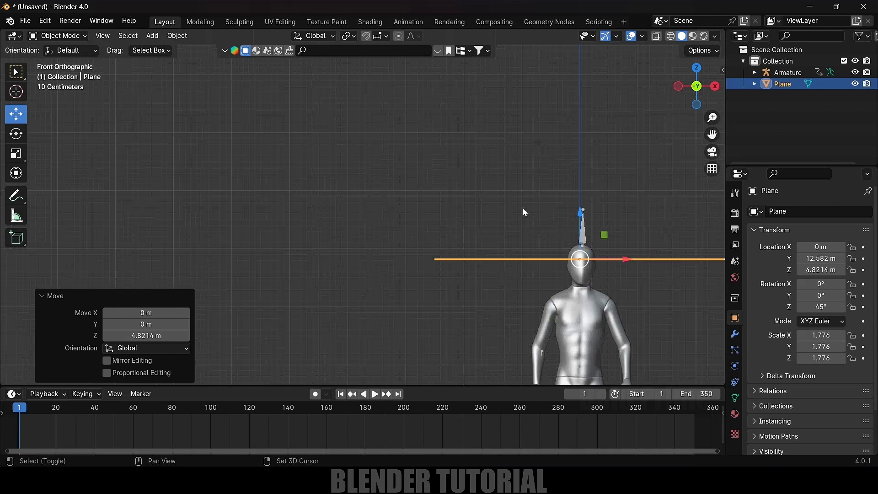
pyautogui.keyDown('shift'); pyautogui.moveTo(523, 207); pyautogui.dragTo(411, 172, button='middle'); pyautogui.keyUp('shift')
pyautogui.moveTo(428, 166); pyautogui.dragTo(435, 143)
# Step: Enlarge the plane above the character uniformly to a scale of about 2.639
pyautogui.moveTo(460, 248); pyautogui.dragTo(503, 218, button='middle')
pyautogui.press('s')
pyautogui.click(520, 257)
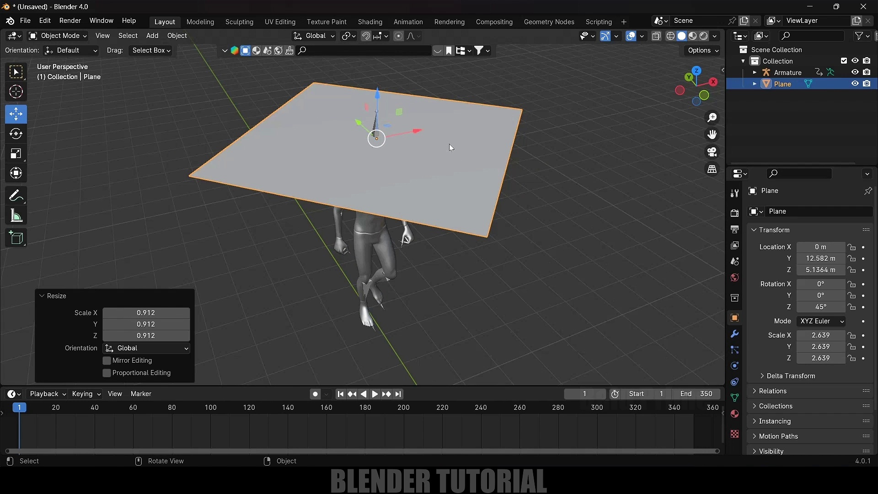
# Step: Subdivide the plane with 65 cuts in Edit Mode and return to Object Mode
pyautogui.click(69, 36)
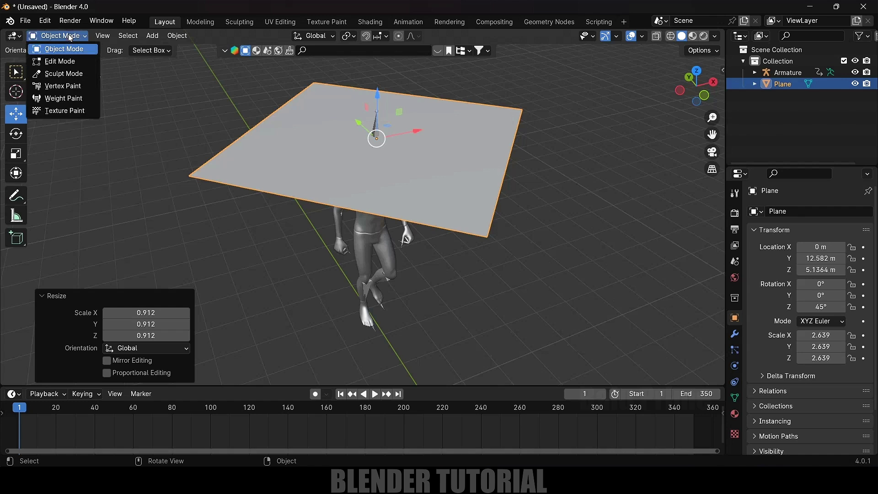
pyautogui.click(76, 62)
pyautogui.click(468, 119)
pyautogui.click(59, 282)
pyautogui.click(45, 375)
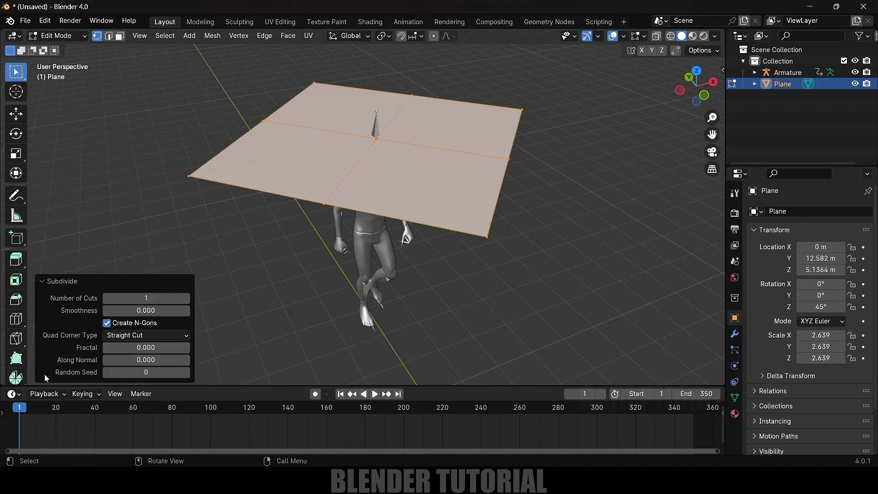
pyautogui.click(146, 298)
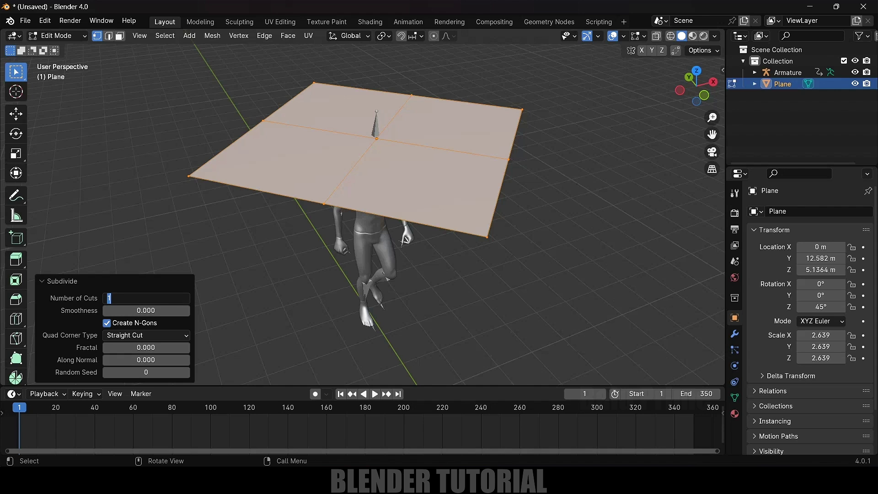
pyautogui.write('65')
pyautogui.press('Return')
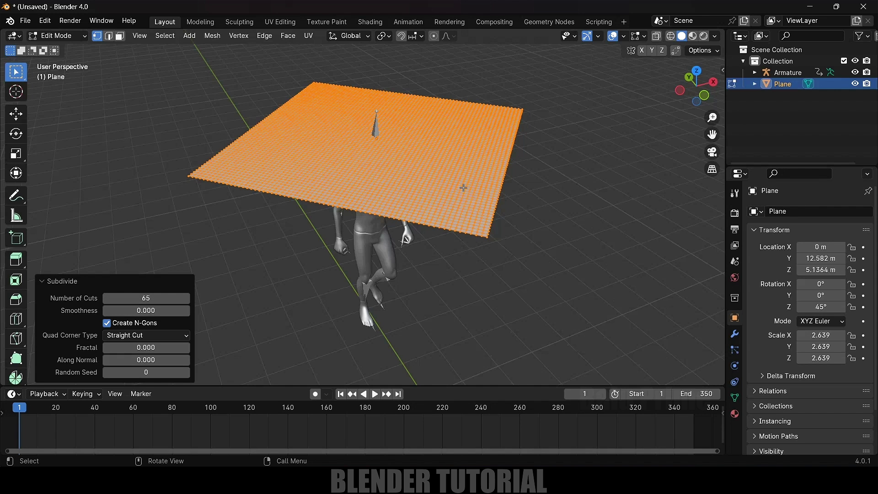
pyautogui.press('Tab')
# Step: Play the animation to view the character walking relative to the plane, and return to the first frame
pyautogui.scroll(-3, 465, 188)
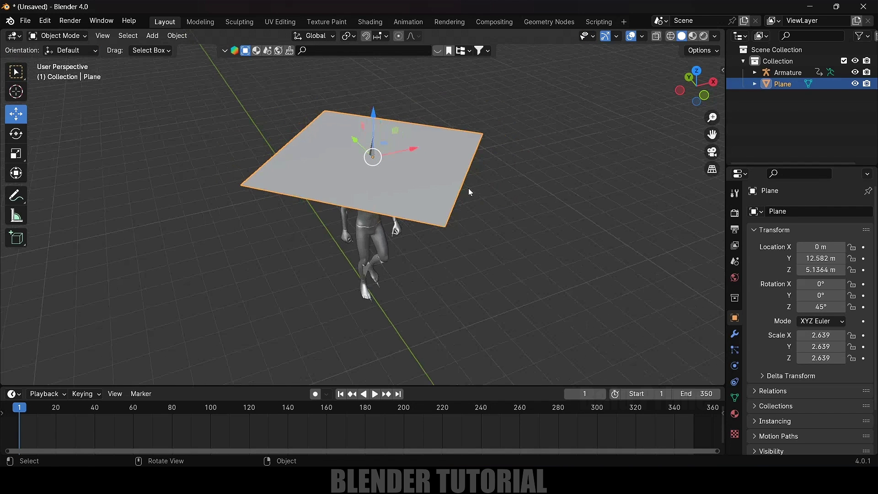
pyautogui.press('space')
pyautogui.moveTo(465, 188); pyautogui.dragTo(391, 271, button='middle')
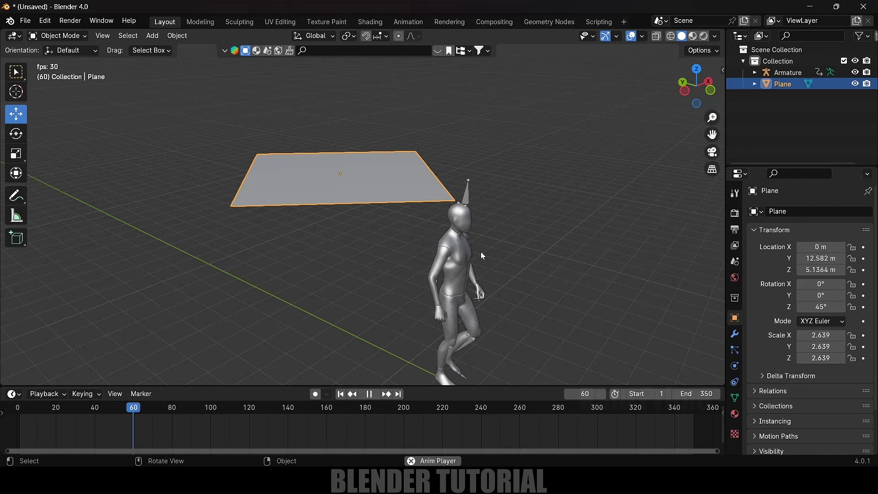
pyautogui.press('space')
pyautogui.click(342, 394)
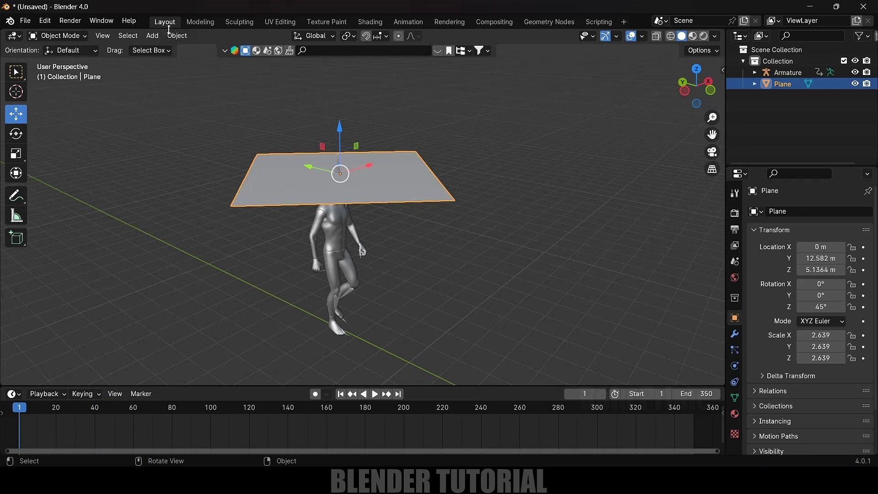
# Step: Check the available armature types, find the Rigify add-on in the preferences by searching for "rigi", and save the preferences
pyautogui.click(156, 38)
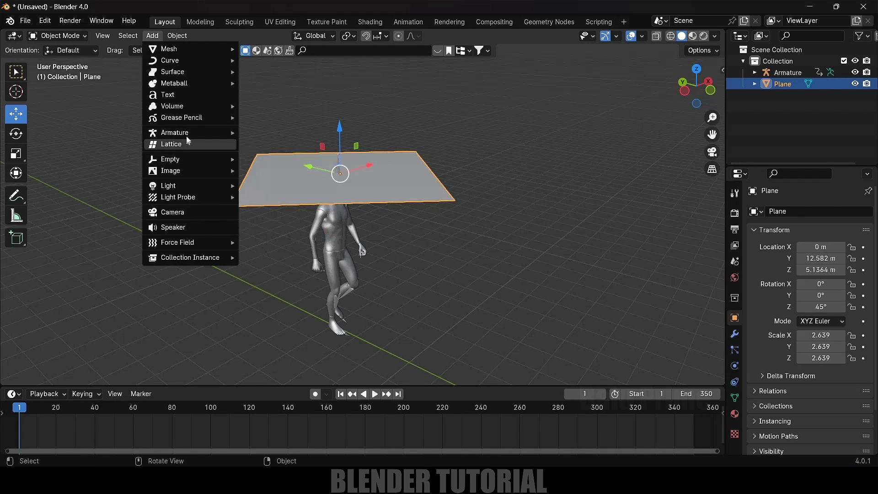
pyautogui.moveTo(196, 132)
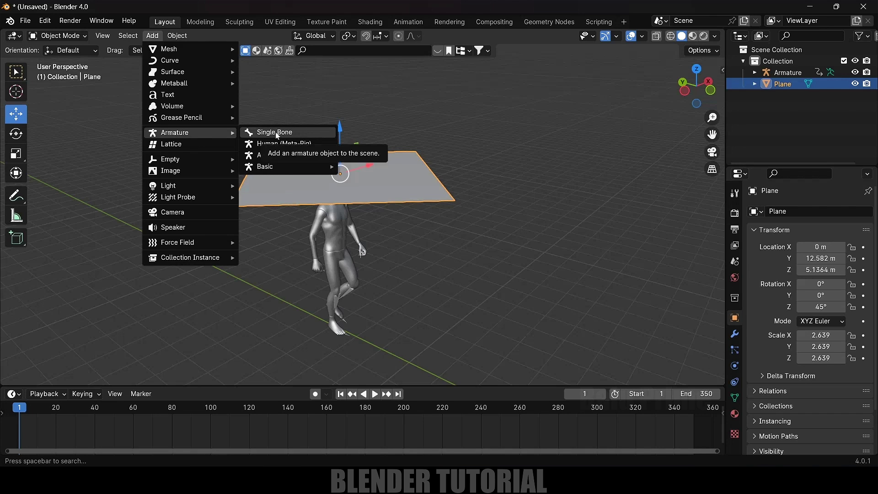
pyautogui.click(45, 21)
pyautogui.click(76, 167)
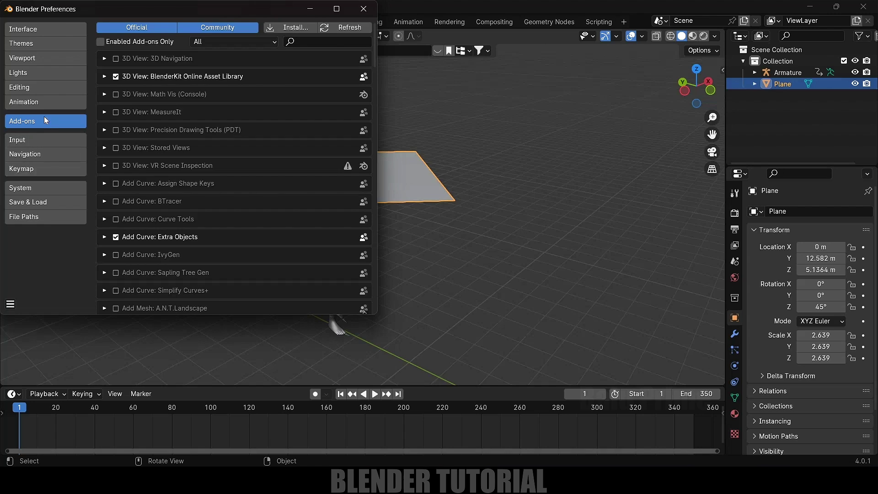
pyautogui.click(313, 43)
pyautogui.write('rigi')
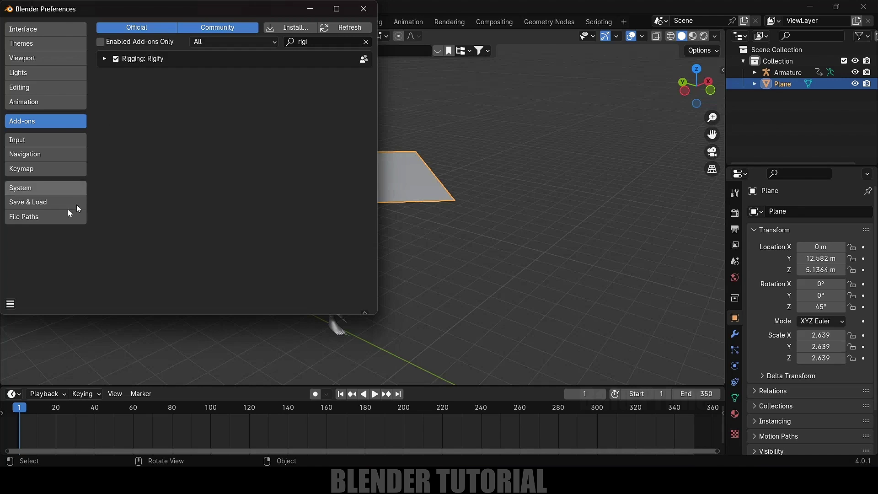
pyautogui.click(10, 305)
pyautogui.click(29, 269)
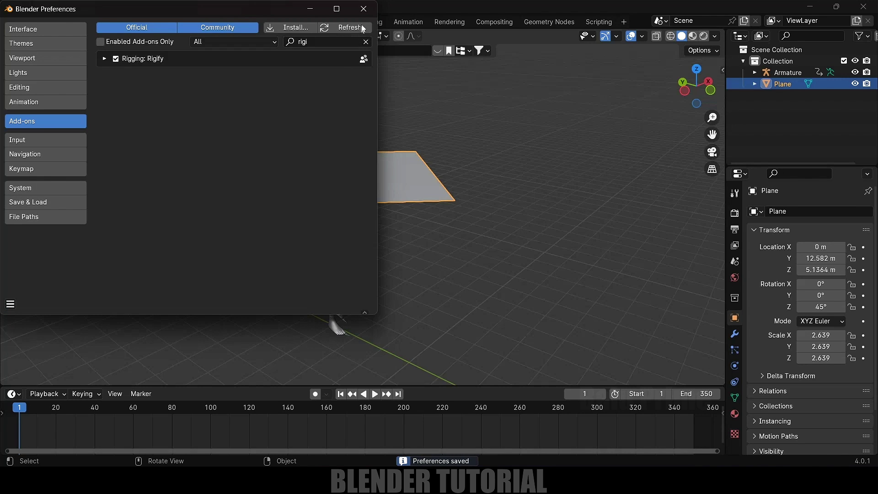
# Step: Close the preferences and check which armature types can be added to the scene
pyautogui.click(364, 9)
pyautogui.click(152, 35)
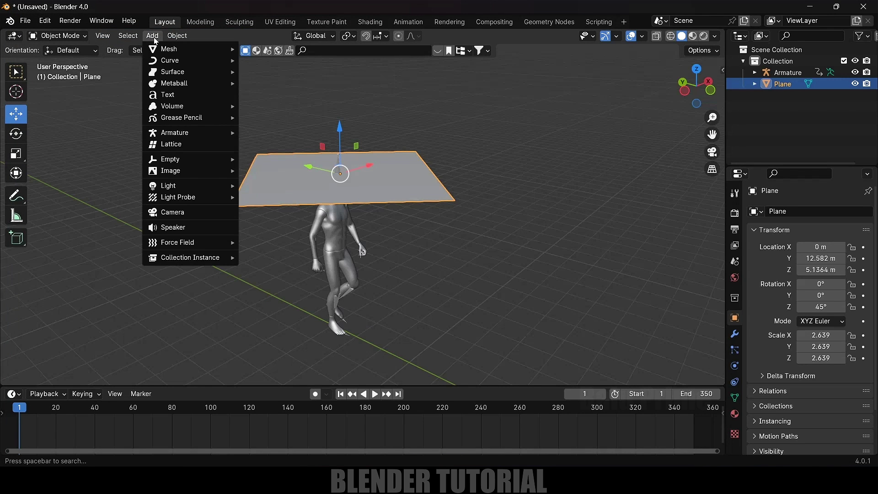
pyautogui.moveTo(192, 133)
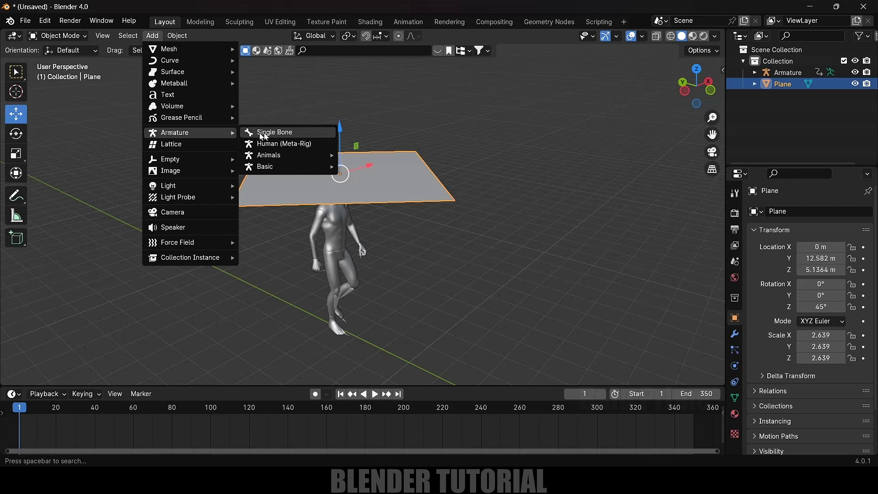
pyautogui.moveTo(403, 207); pyautogui.dragTo(565, 339, button='middle')
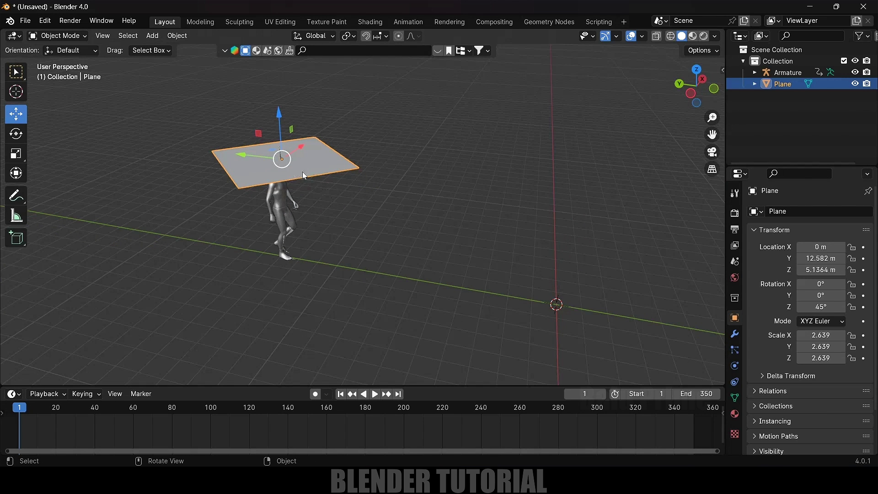
# Step: Snap the 3D cursor to the selected plane above the character
pyautogui.hotkey('shift', 's')
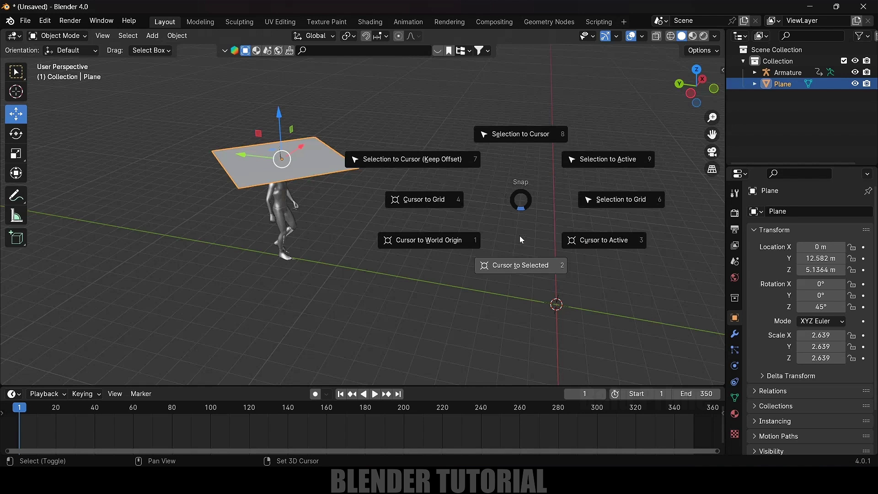
pyautogui.click(526, 267)
pyautogui.moveTo(522, 260); pyautogui.dragTo(295, 174, button='middle')
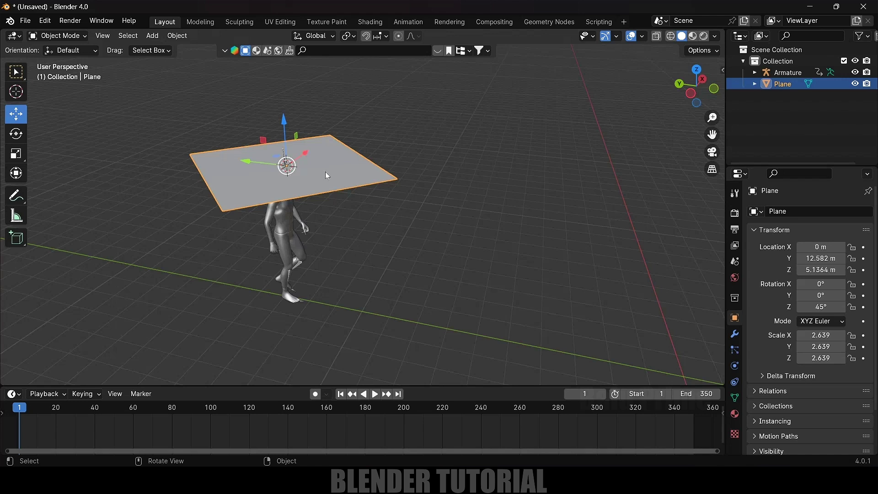
# Step: Add a single-bone armature at the 3D cursor on the plane's centre
pyautogui.click(153, 36)
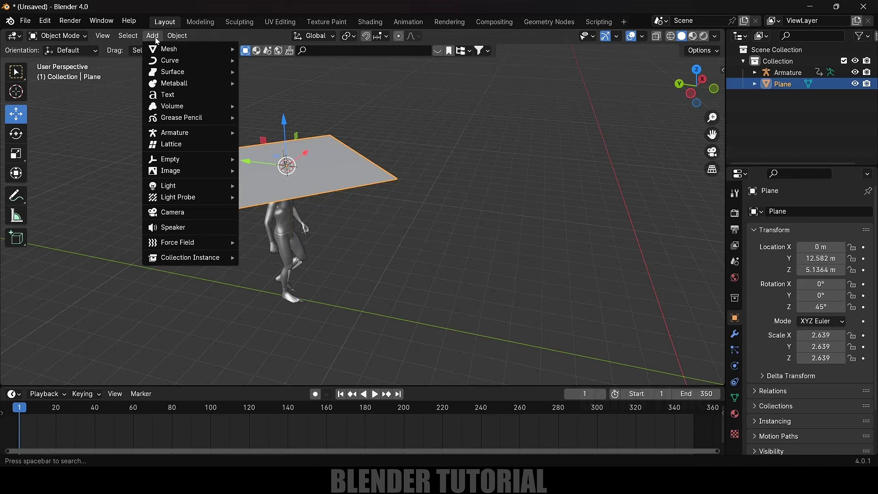
pyautogui.moveTo(228, 133)
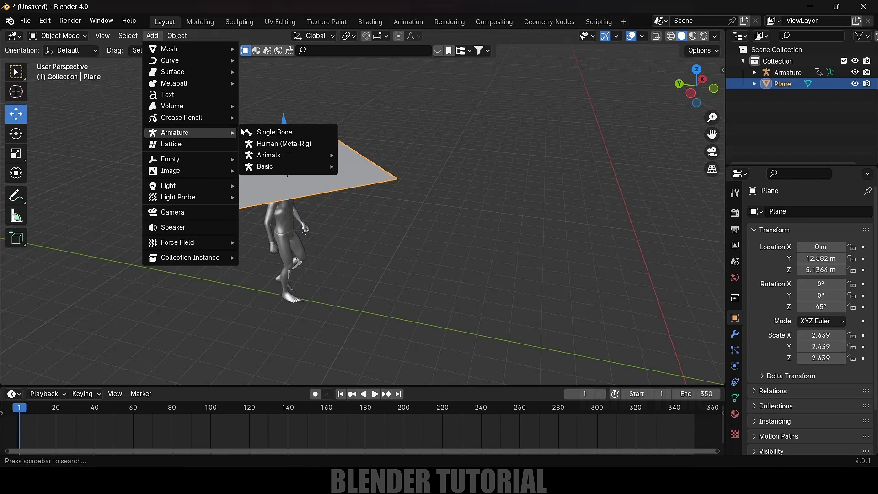
pyautogui.click(270, 131)
pyautogui.scroll(2, 357, 178)
pyautogui.moveTo(355, 175); pyautogui.dragTo(426, 196, button='middle')
pyautogui.scroll(1, 439, 164)
# Step: Parent the plane to the new single-bone armature using the Bone option
pyautogui.click(446, 122)
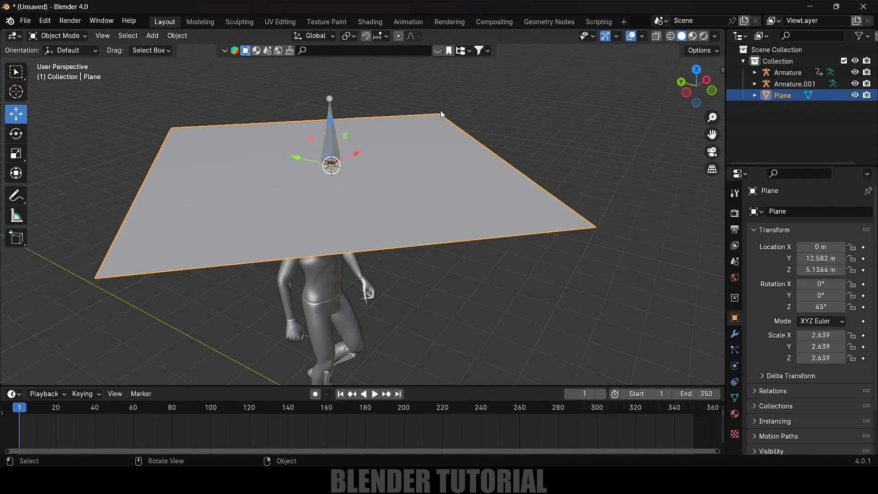
pyautogui.keyDown('shift'); pyautogui.click(330, 105); pyautogui.keyUp('shift')
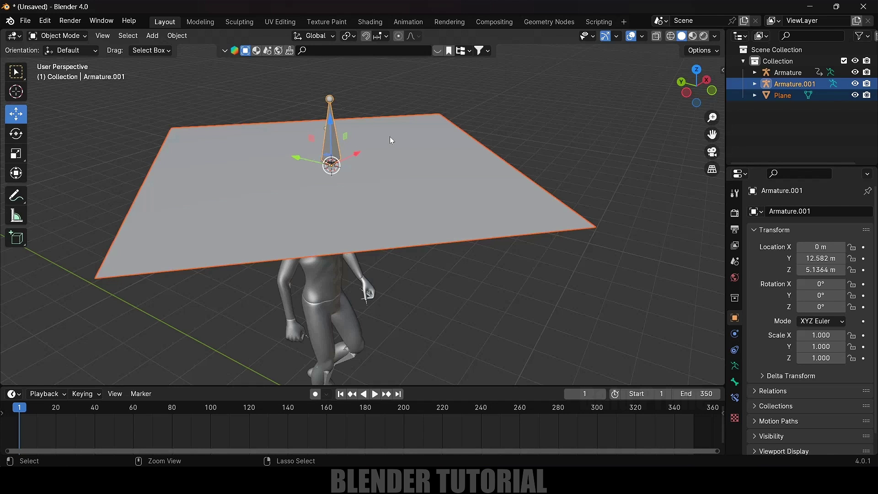
pyautogui.hotkey('ctrl', 'p')
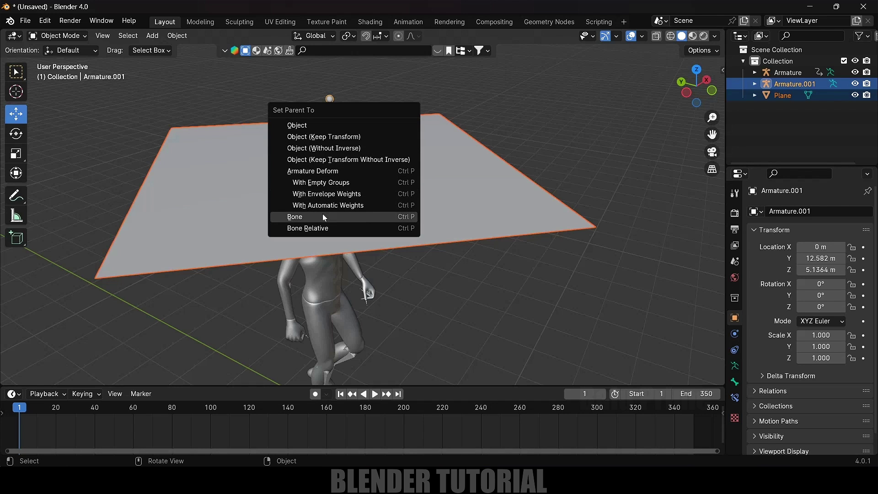
pyautogui.click(322, 213)
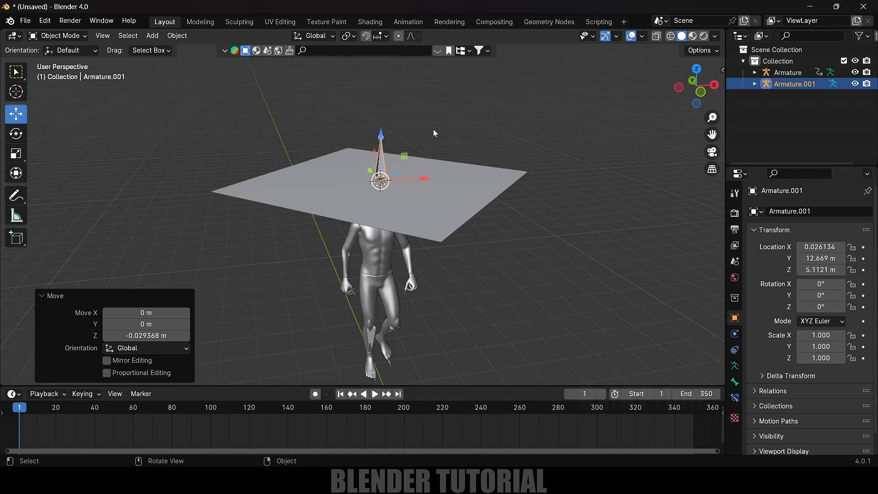
# Step: Move the single-bone armature freely to test whether the plane follows it, and undo the move
pyautogui.hotkey('ctrl', 'z')
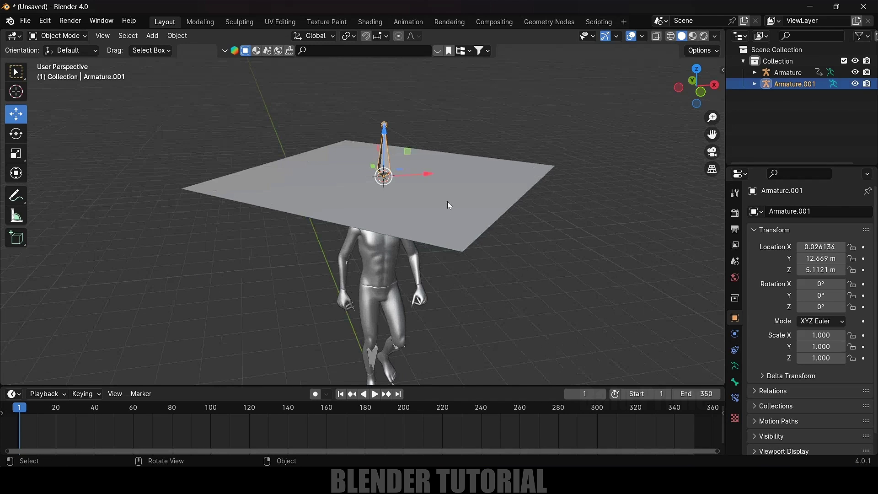
pyautogui.press('g')
pyautogui.click(523, 174)
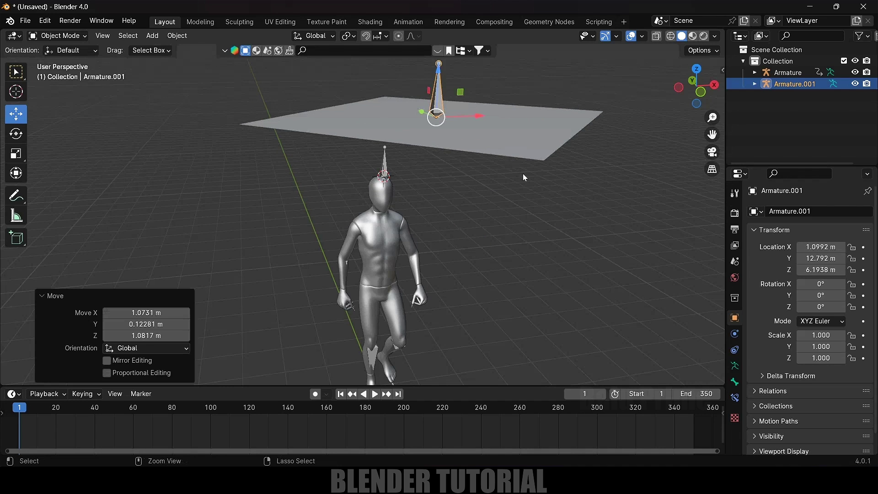
pyautogui.hotkey('ctrl', 'z')
# Step: Move the single-bone armature about -0.92 m along the X axis, away from the character's head
pyautogui.moveTo(522, 174); pyautogui.dragTo(502, 218, button='middle')
pyautogui.press('g')
pyautogui.press('x')
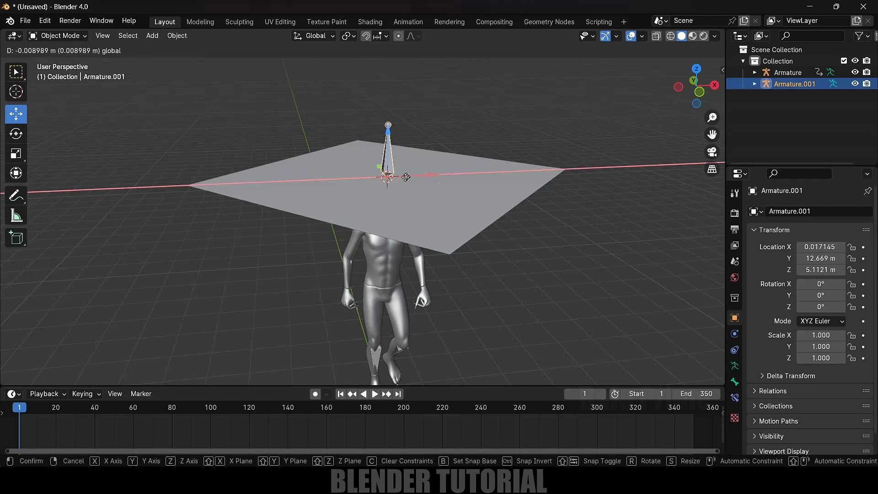
pyautogui.click(343, 172)
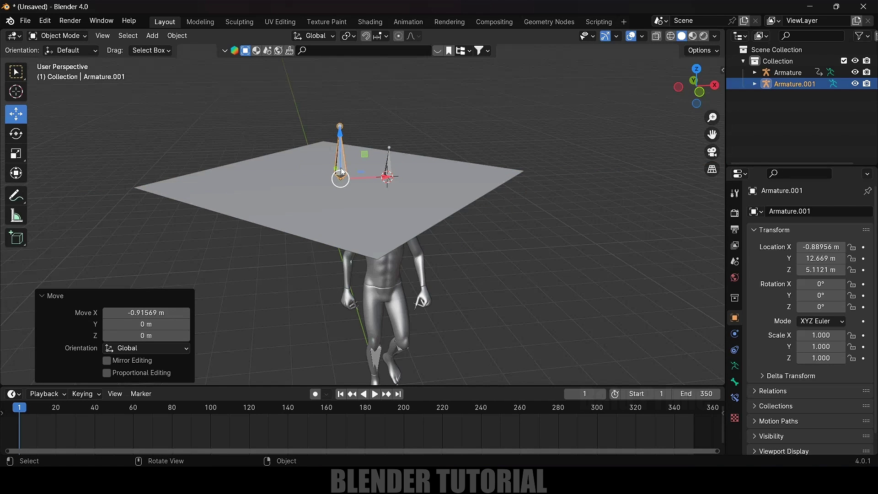
# Step: Set the character's armature to display In Front so its bones show through the body
pyautogui.click(392, 158)
pyautogui.moveTo(392, 158); pyautogui.dragTo(474, 194, button='middle')
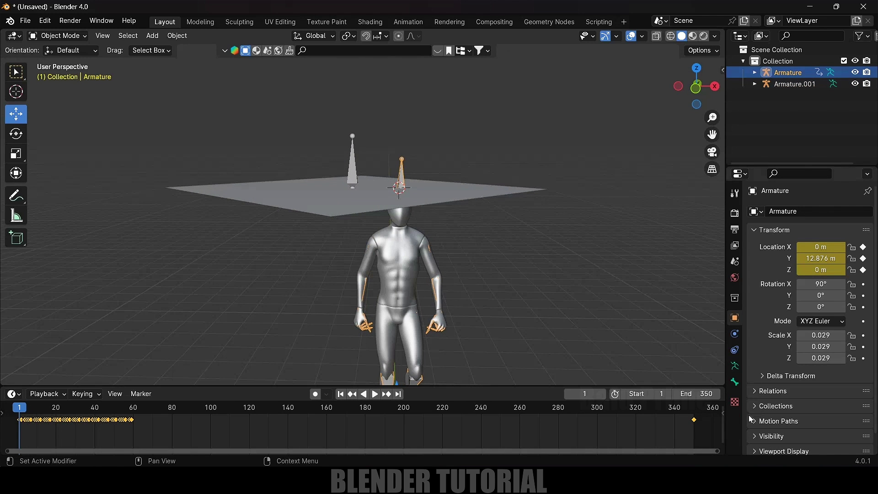
pyautogui.click(735, 365)
pyautogui.click(758, 353)
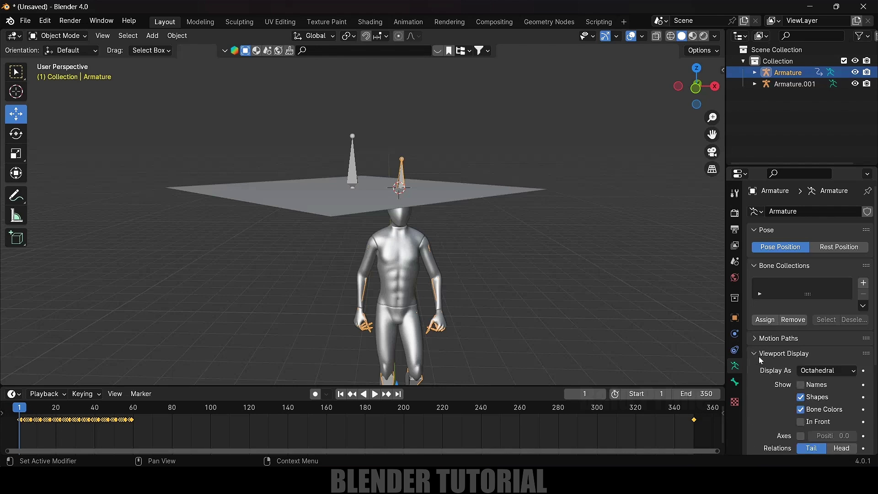
pyautogui.scroll(-5, 777, 339)
pyautogui.click(800, 330)
pyautogui.moveTo(398, 256); pyautogui.dragTo(411, 283, button='middle')
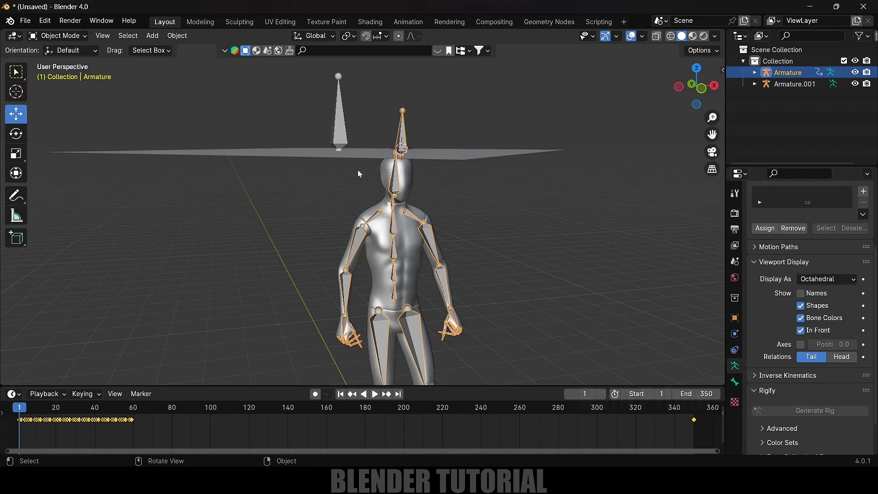
# Step: Look up the name of the character's head bone in Pose Mode and return to Object Mode
pyautogui.click(59, 36)
pyautogui.click(64, 73)
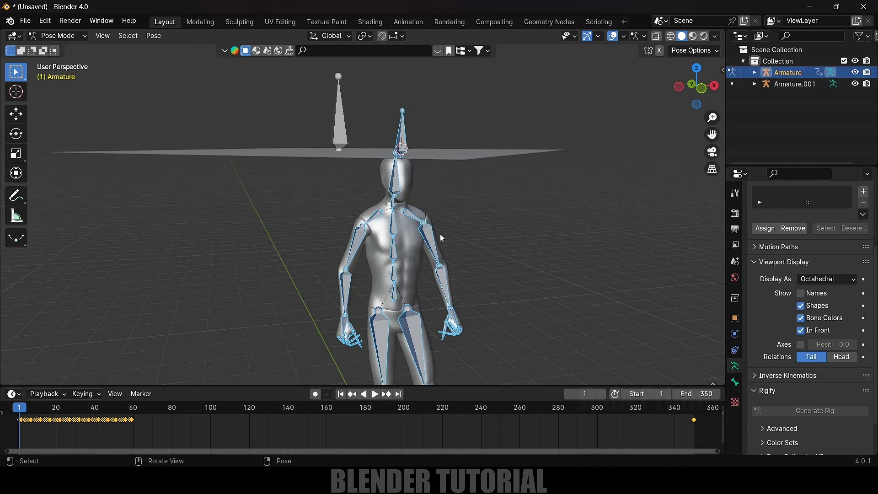
pyautogui.click(396, 196)
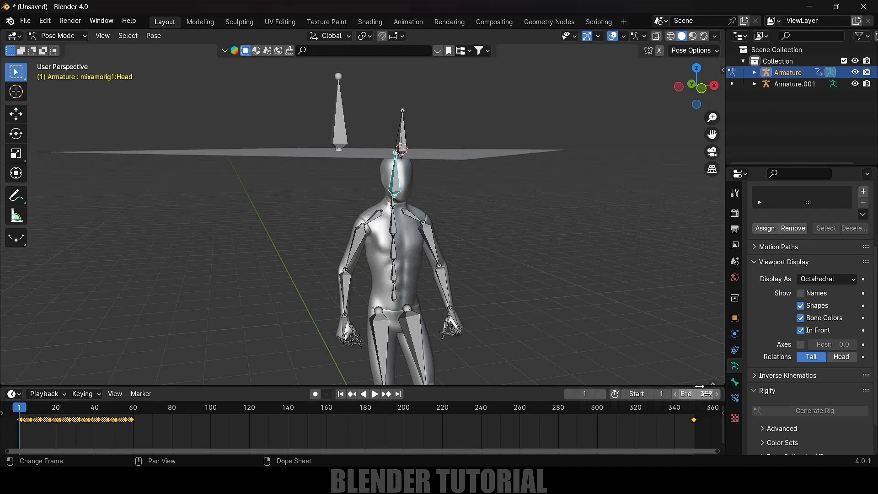
pyautogui.click(735, 383)
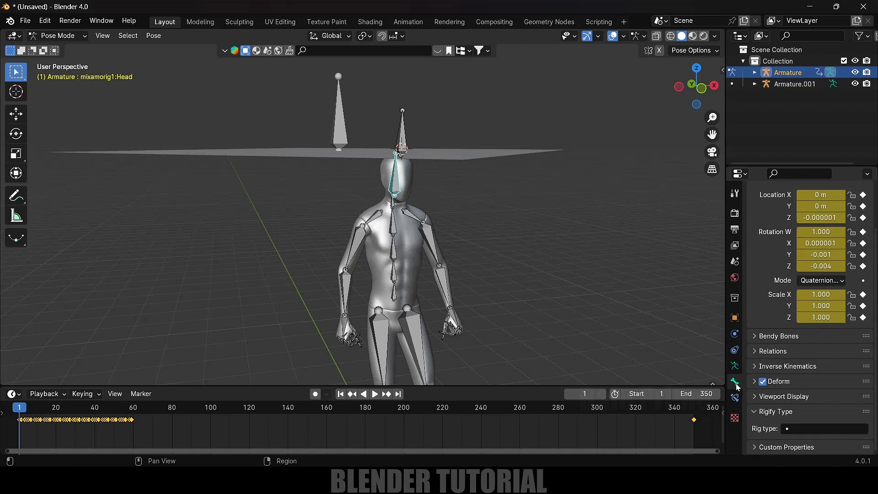
pyautogui.scroll(2, 769, 336)
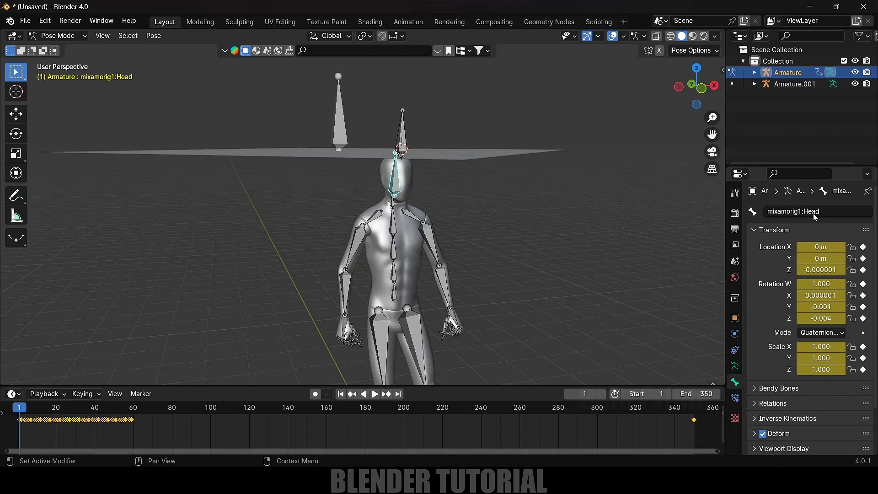
pyautogui.click(57, 36)
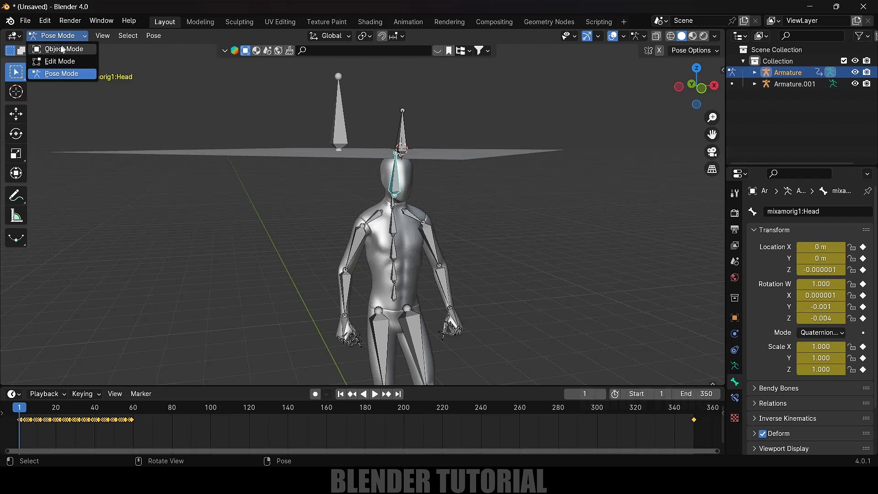
pyautogui.click(48, 44)
# Step: Move the single-bone armature about 0.87 m along the X axis, back over the character's head
pyautogui.click(336, 132)
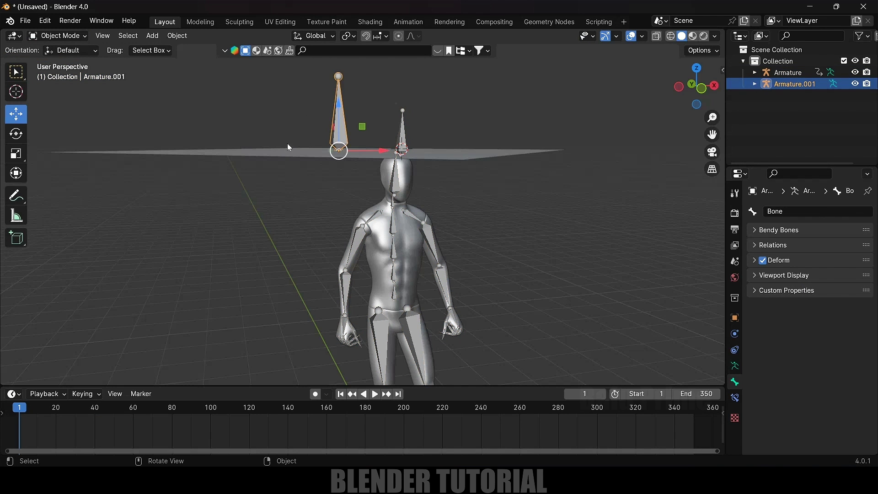
pyautogui.moveTo(399, 150); pyautogui.dragTo(461, 147)
pyautogui.moveTo(461, 148); pyautogui.dragTo(509, 69, button='middle')
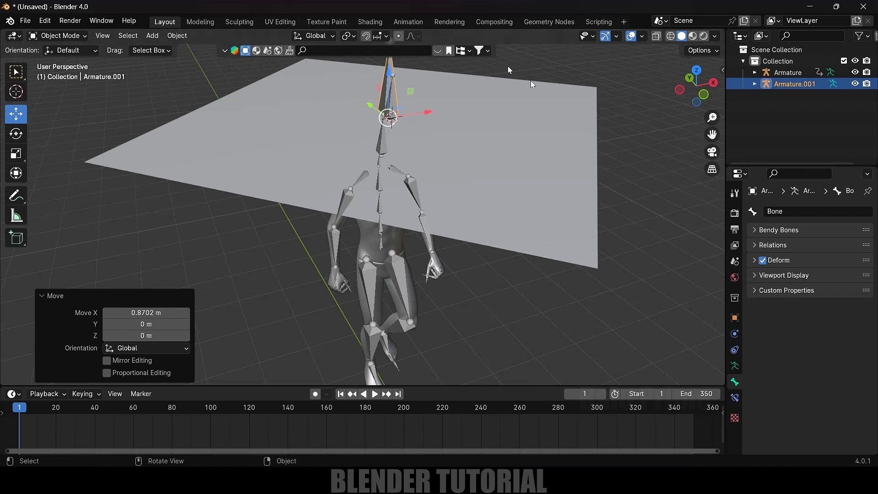
pyautogui.moveTo(185, 83); pyautogui.dragTo(138, 75, button='middle')
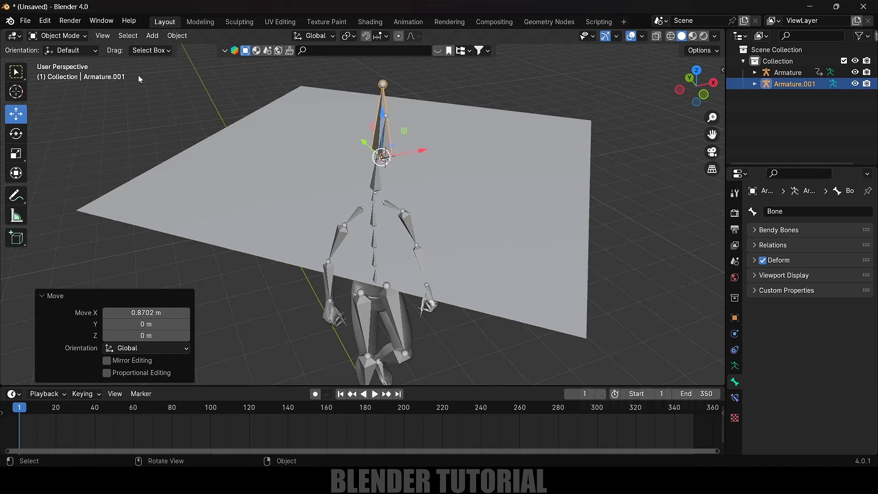
# Step: Select the single bone in Edit Mode and add a Child Of object constraint to its armature
pyautogui.click(68, 36)
pyautogui.click(69, 59)
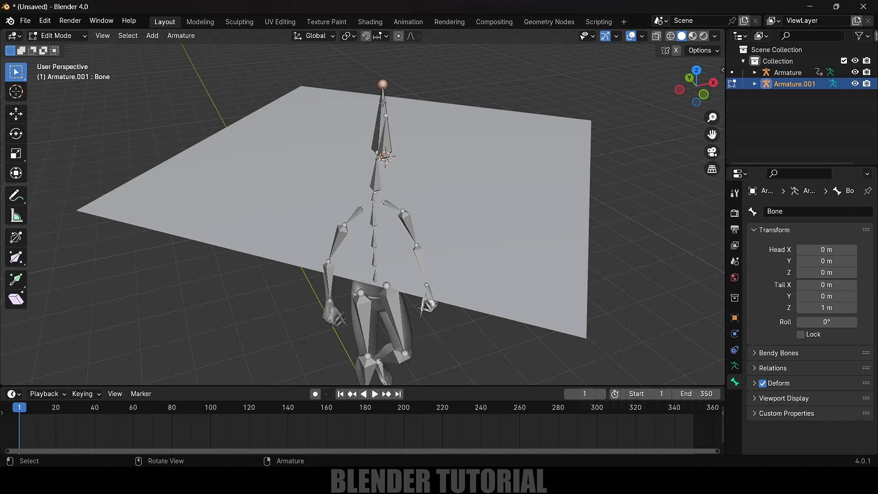
pyautogui.click(386, 105)
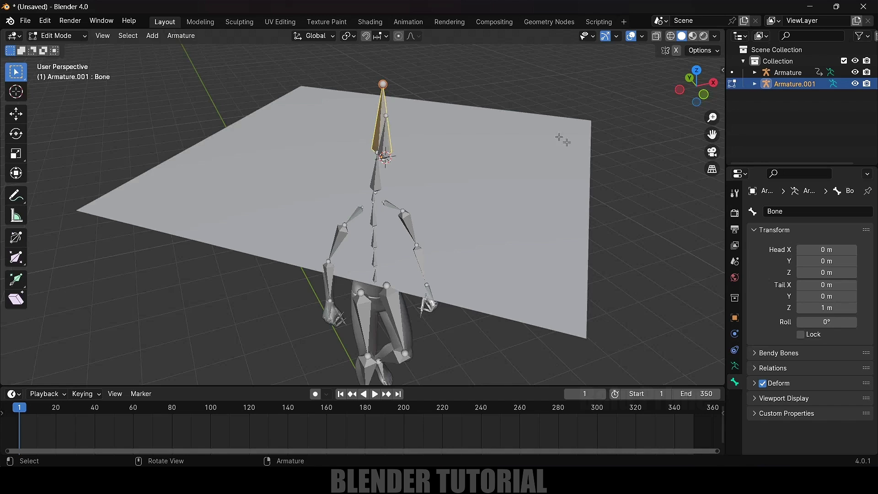
pyautogui.click(735, 351)
pyautogui.click(794, 215)
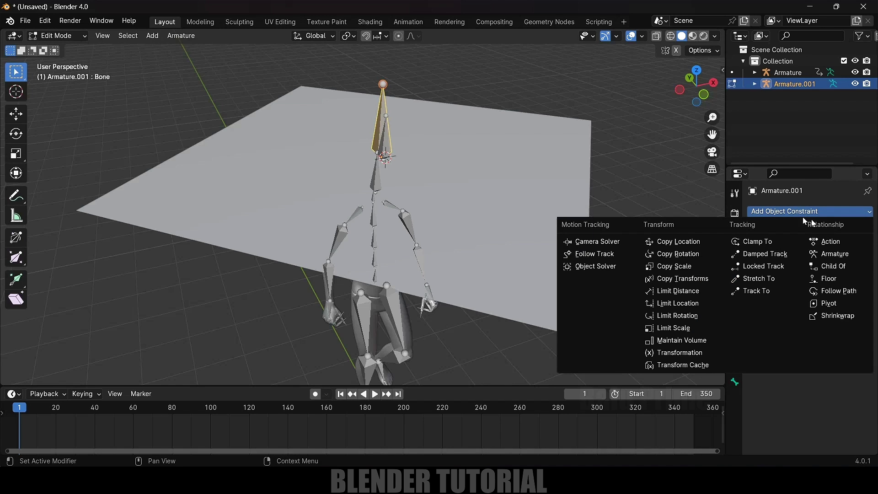
pyautogui.click(826, 266)
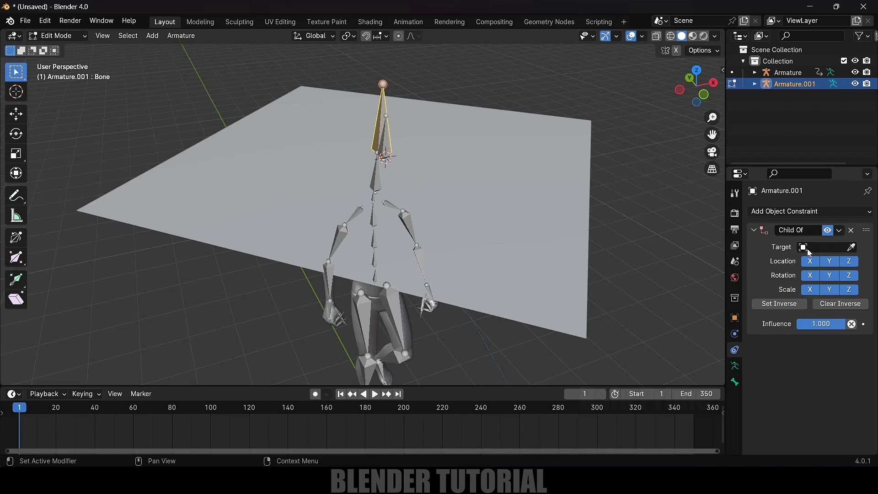
pyautogui.moveTo(560, 231); pyautogui.dragTo(561, 217, button='middle')
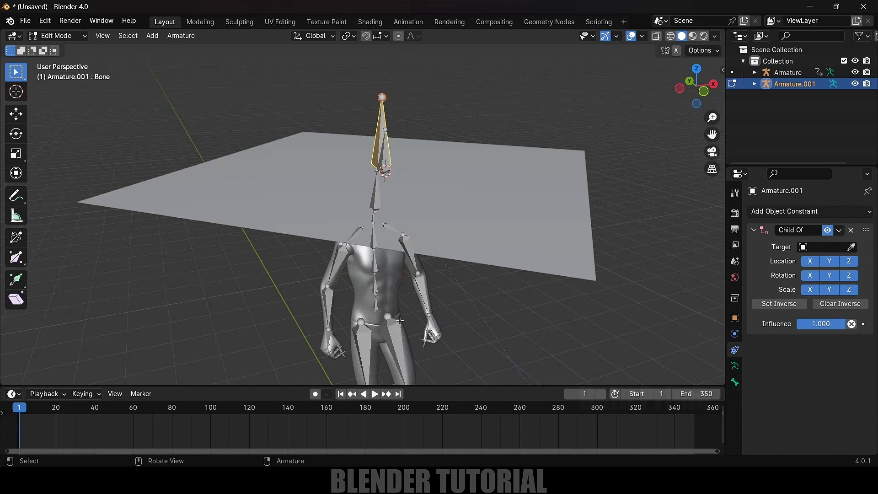
# Step: Set the Child Of constraint's target to Armature and its bone to mixamorig1:Head
pyautogui.click(826, 247)
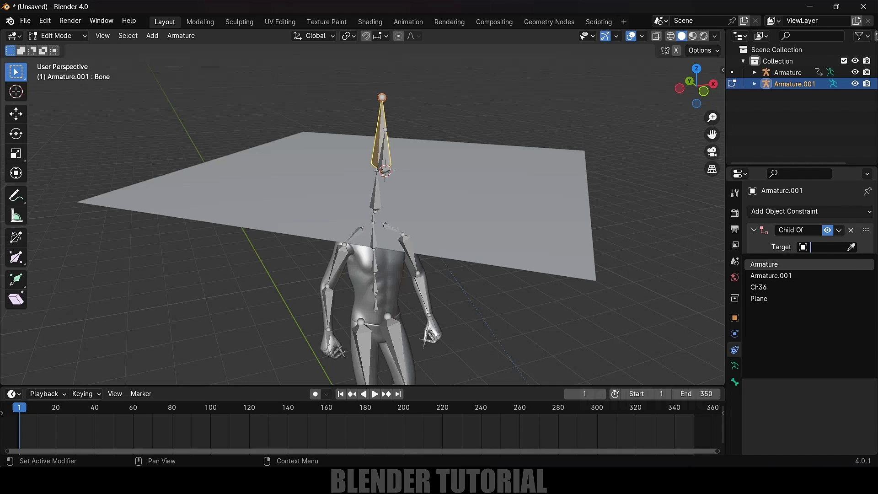
pyautogui.click(798, 265)
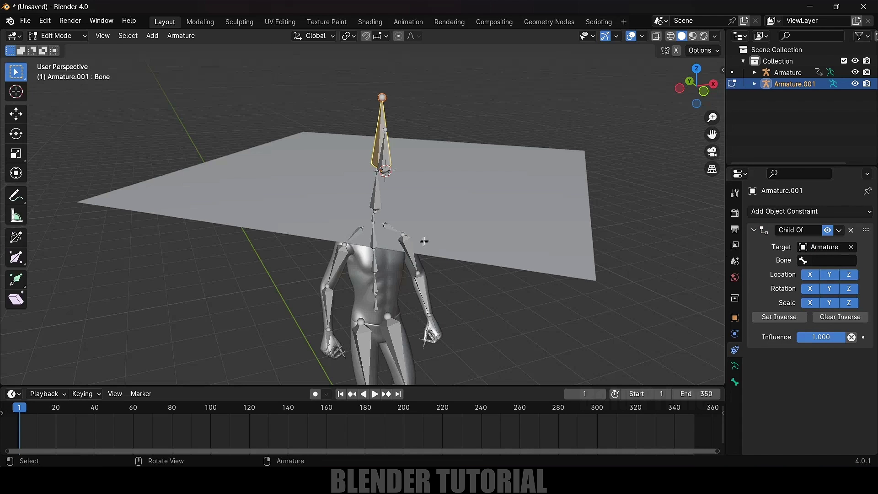
pyautogui.moveTo(390, 202); pyautogui.dragTo(390, 225, button='middle')
pyautogui.click(828, 260)
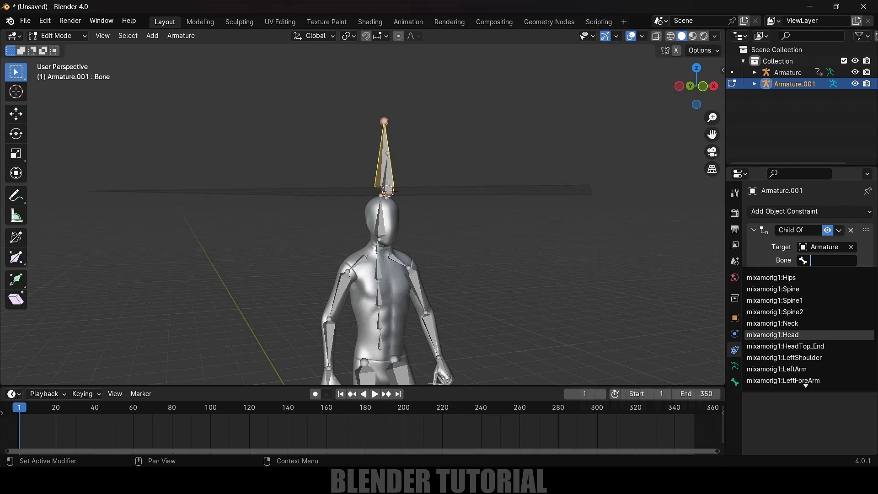
pyautogui.click(777, 335)
pyautogui.moveTo(590, 249); pyautogui.dragTo(485, 200, button='middle')
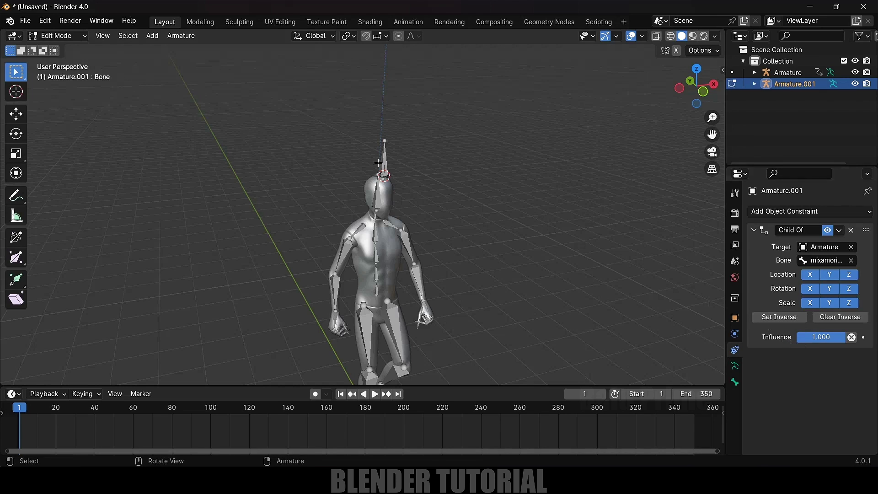
# Step: Set the inverse of the Child Of constraint on the single-bone armature and return to Object Mode
pyautogui.click(778, 318)
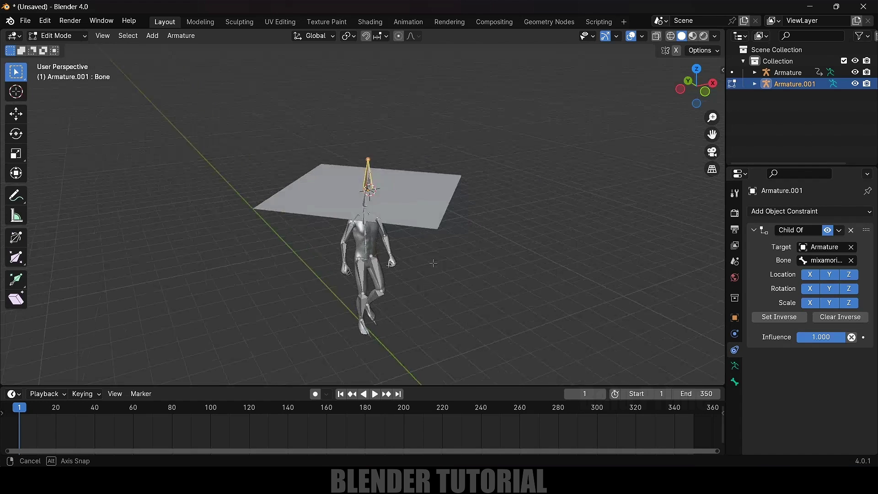
pyautogui.moveTo(433, 263); pyautogui.dragTo(319, 174, button='middle')
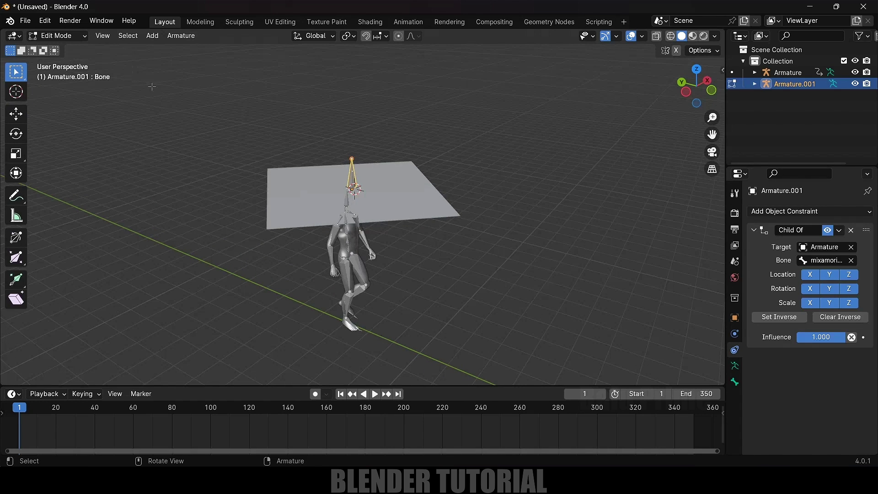
pyautogui.click(69, 36)
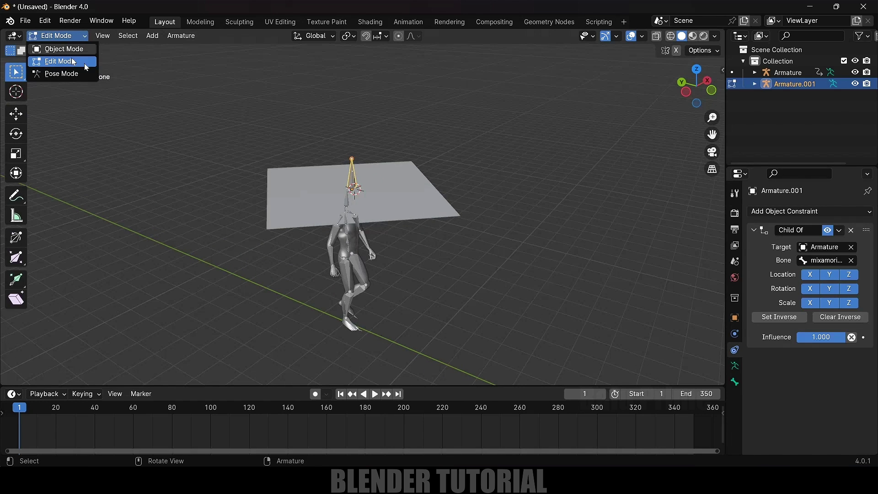
pyautogui.click(55, 48)
# Step: Play the animation to check how the plane follows the walking character's head, and return to the first frame
pyautogui.press('space')
pyautogui.moveTo(281, 243); pyautogui.dragTo(513, 281, button='middle')
pyautogui.click(370, 393)
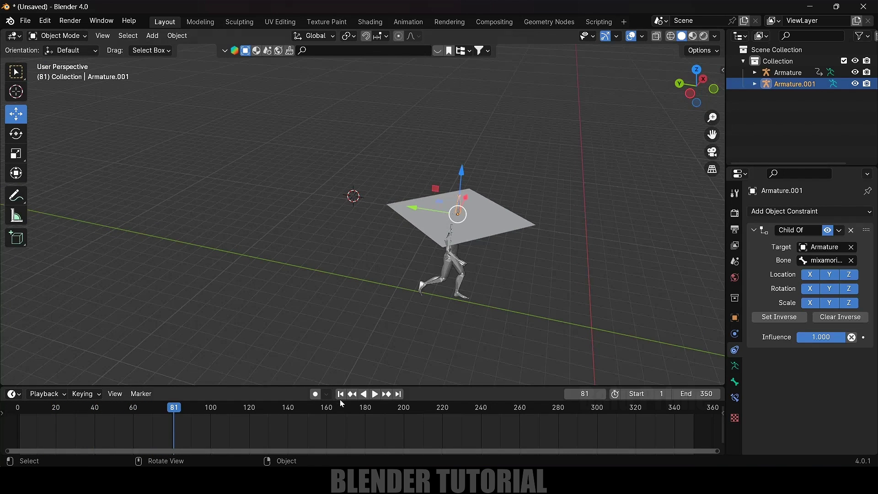
pyautogui.click(340, 394)
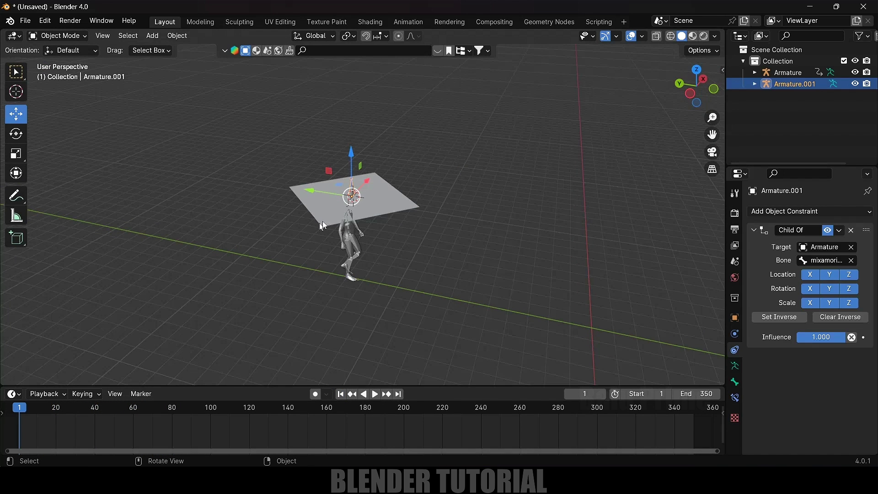
# Step: Add Cloth physics to the plane using a cloth preset, and test the simulation from the first frame
pyautogui.scroll(2, 421, 252)
pyautogui.click(410, 217)
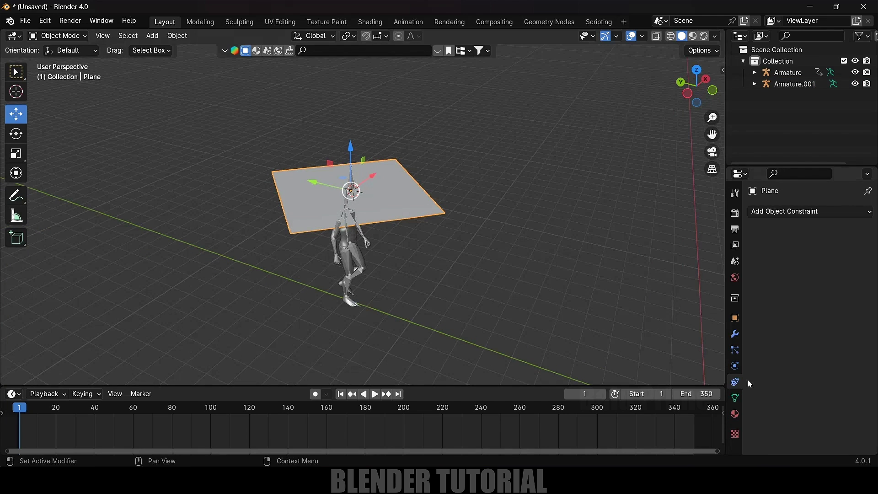
pyautogui.click(735, 366)
pyautogui.click(819, 237)
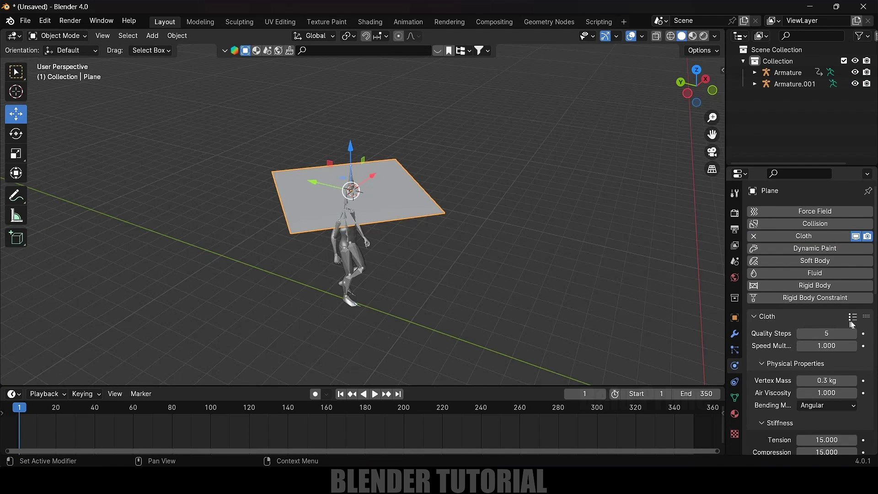
pyautogui.click(851, 319)
pyautogui.click(804, 230)
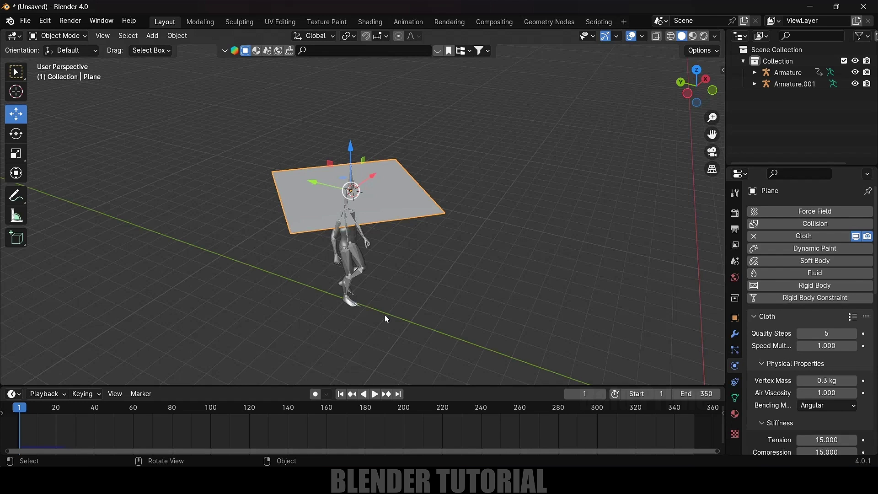
pyautogui.press('space')
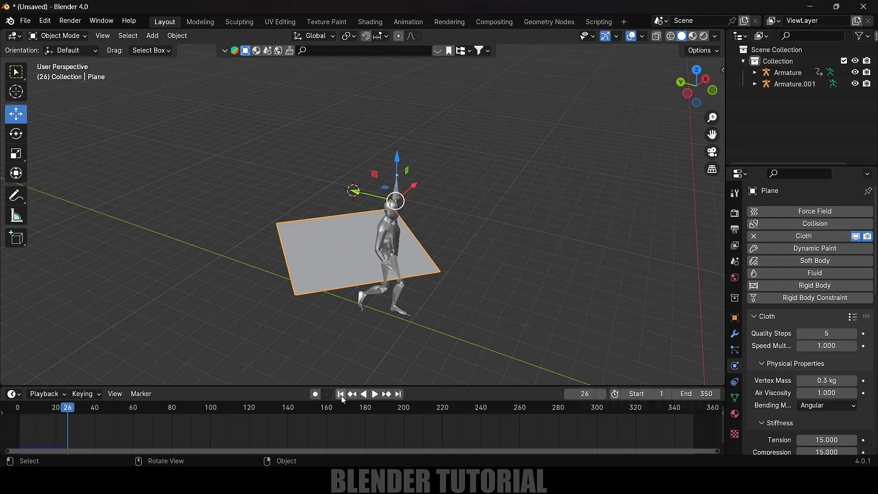
pyautogui.click(342, 395)
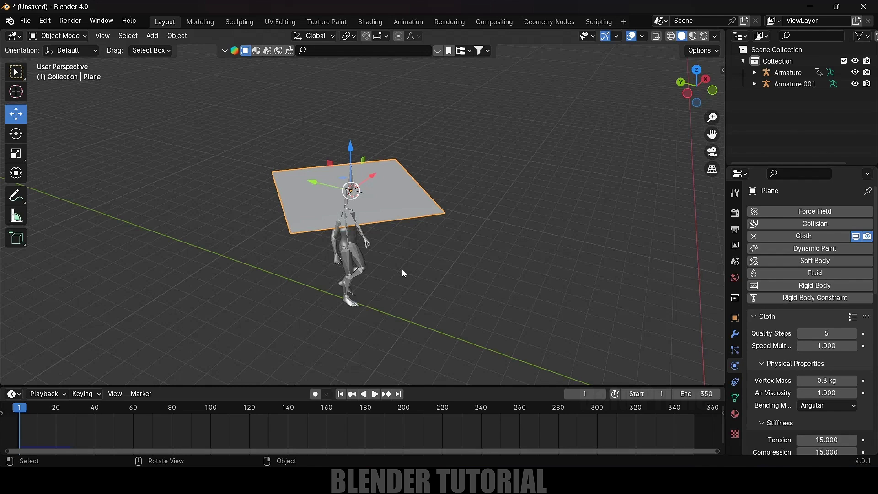
# Step: Select the small patch of plane vertices directly above the character's head in Edit Mode, using X-ray display
pyautogui.press('KP_7')
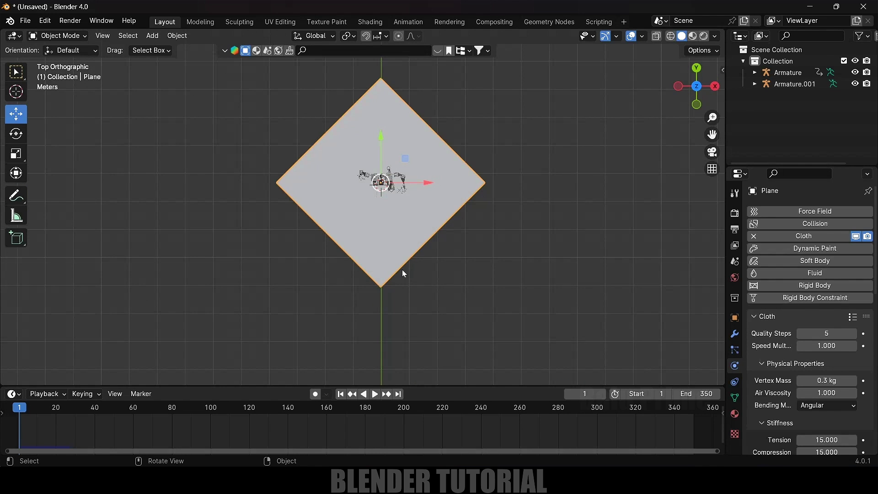
pyautogui.scroll(6, 402, 270)
pyautogui.keyDown('shift'); pyautogui.moveTo(526, 122); pyautogui.dragTo(443, 220, button='middle'); pyautogui.keyUp('shift')
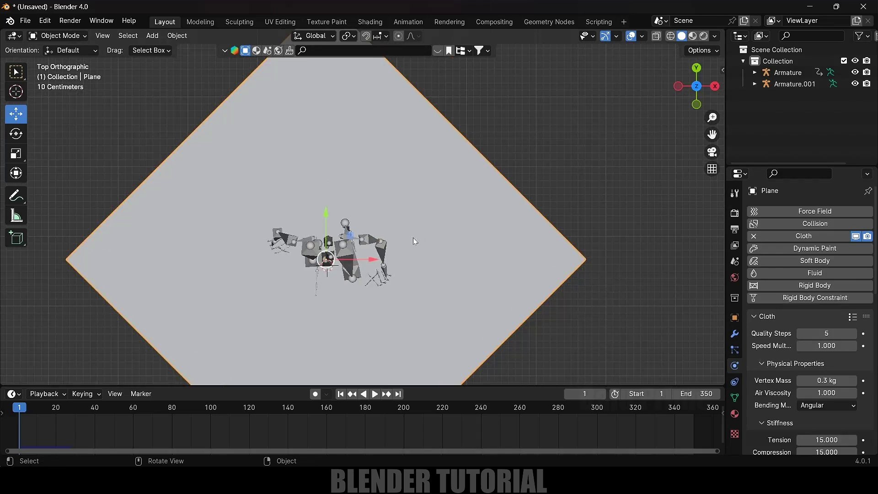
pyautogui.scroll(2, 406, 246)
pyautogui.press('Tab')
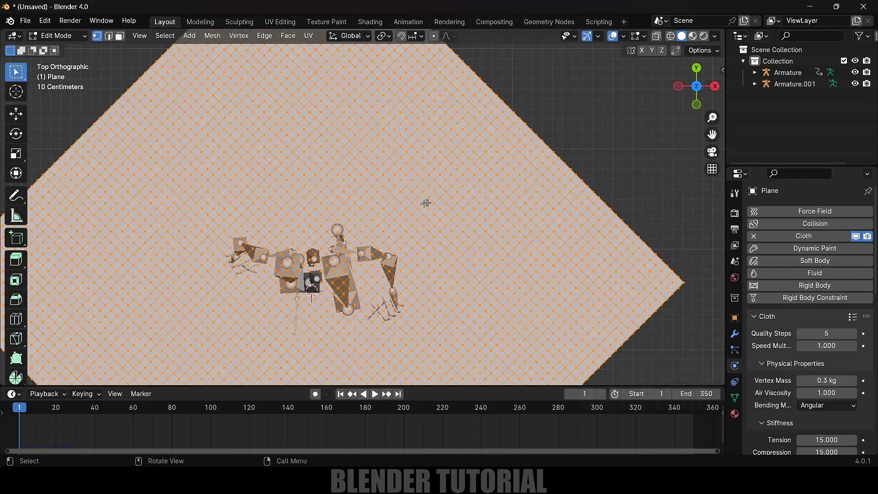
pyautogui.scroll(4, 426, 203)
pyautogui.moveTo(424, 249); pyautogui.dragTo(659, 51, button='middle')
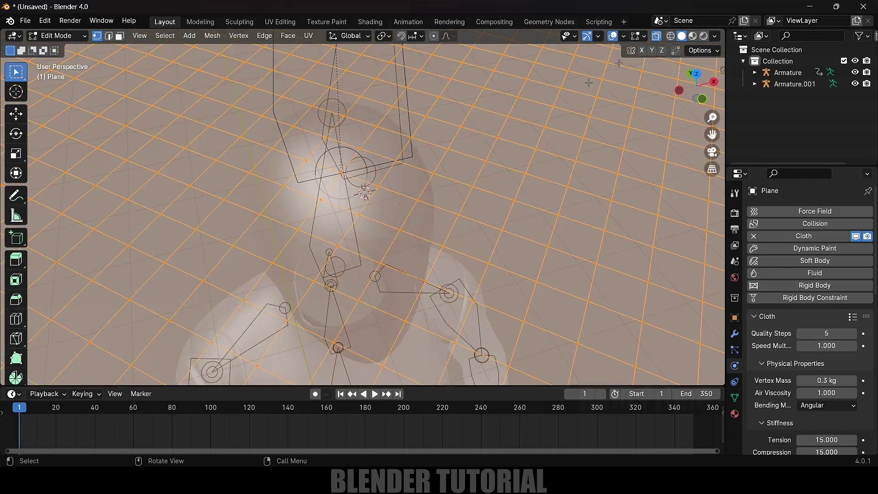
pyautogui.moveTo(589, 83); pyautogui.dragTo(414, 240, button='middle')
pyautogui.moveTo(323, 137); pyautogui.dragTo(387, 169)
pyautogui.moveTo(453, 275); pyautogui.dragTo(713, 229, button='middle')
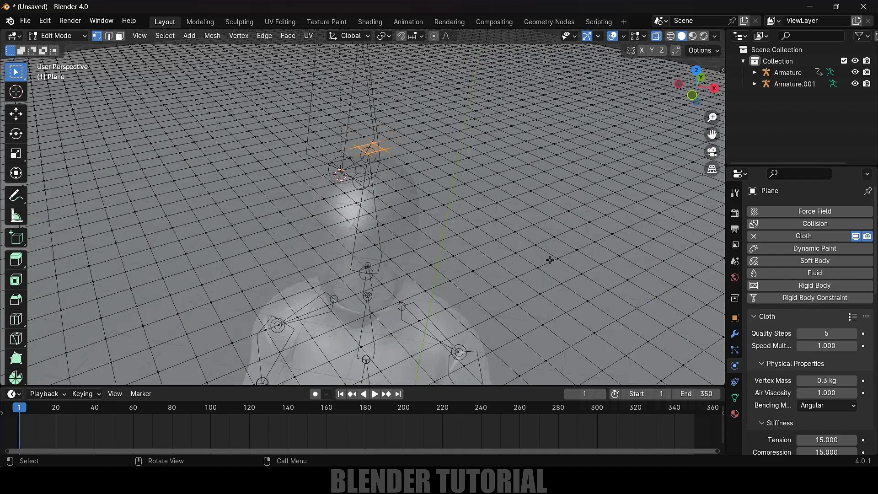
# Step: Create a vertex group named "head pins" on the plane and assign the selected vertices to it
pyautogui.click(735, 397)
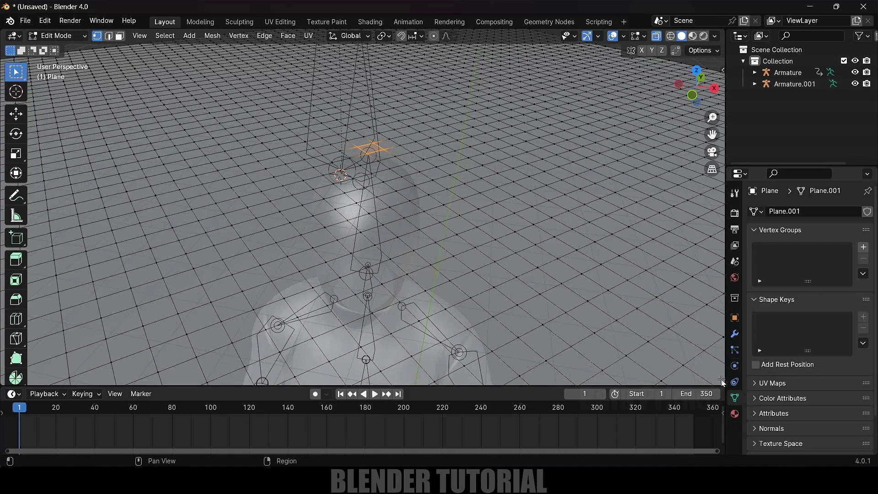
pyautogui.click(863, 247)
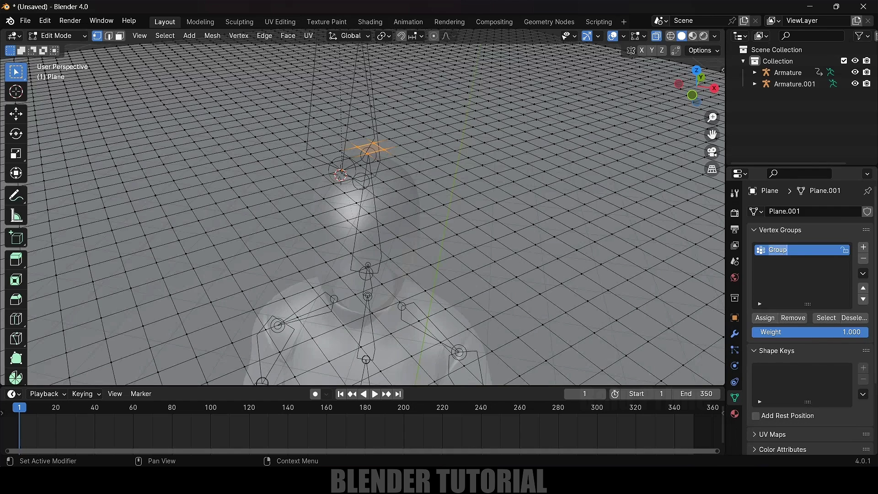
pyautogui.write('head pins')
pyautogui.press('Return')
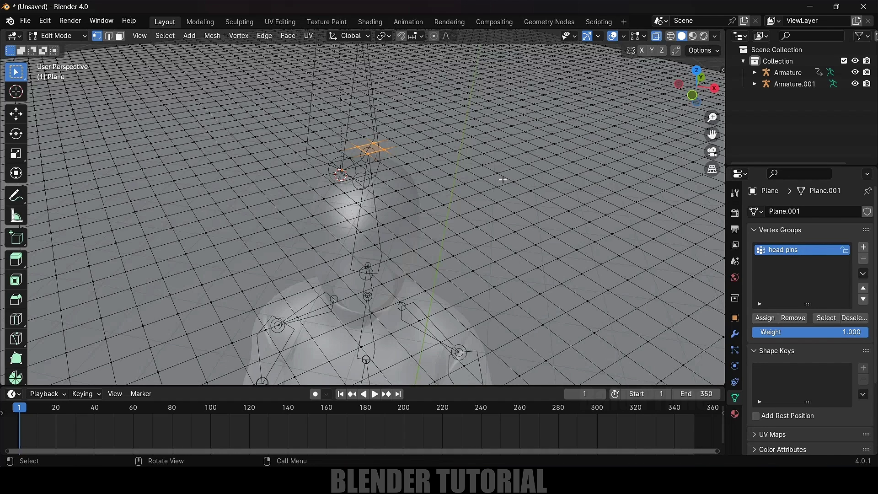
# Step: Return the plane to Object Mode and turn off X-ray display
pyautogui.click(54, 36)
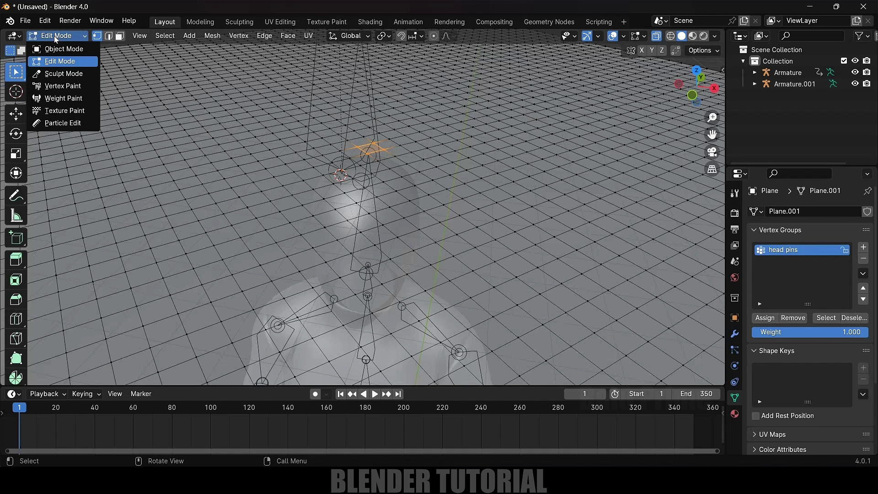
pyautogui.click(51, 45)
pyautogui.scroll(-6, 470, 188)
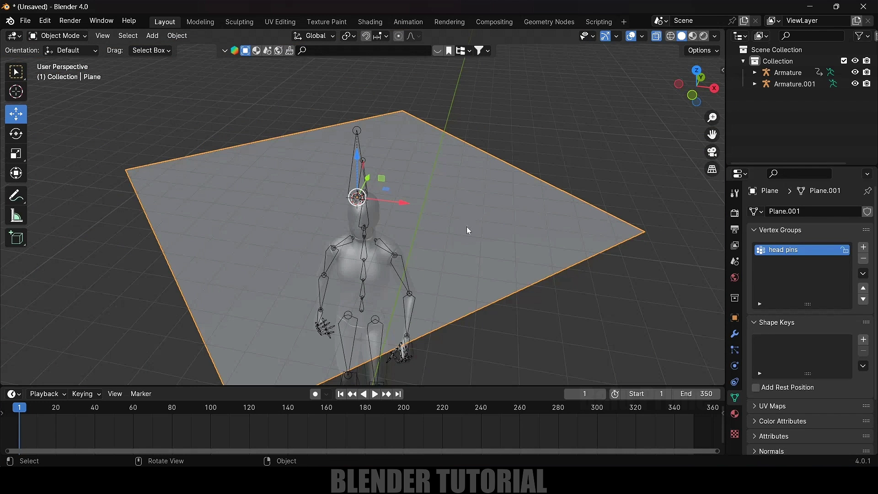
pyautogui.click(656, 36)
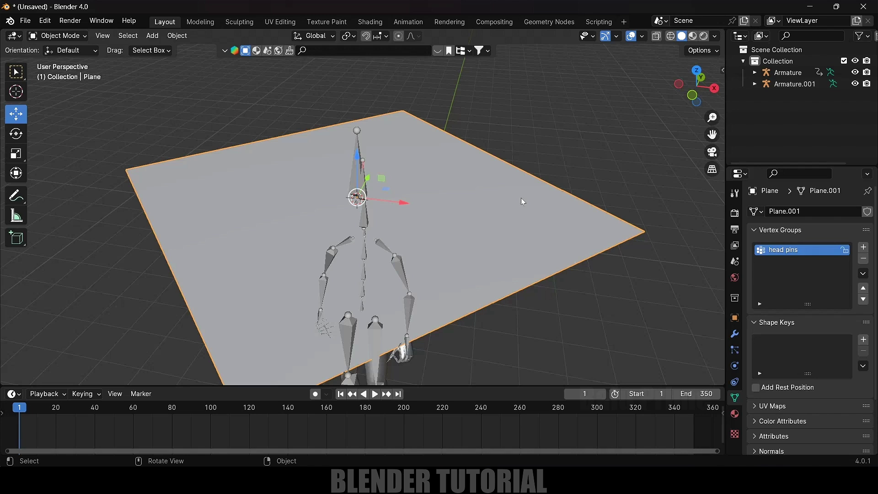
# Step: Set the pin group in the plane's Cloth shape settings to "head pins"
pyautogui.click(735, 366)
pyautogui.scroll(-10, 766, 395)
pyautogui.scroll(-1, 769, 397)
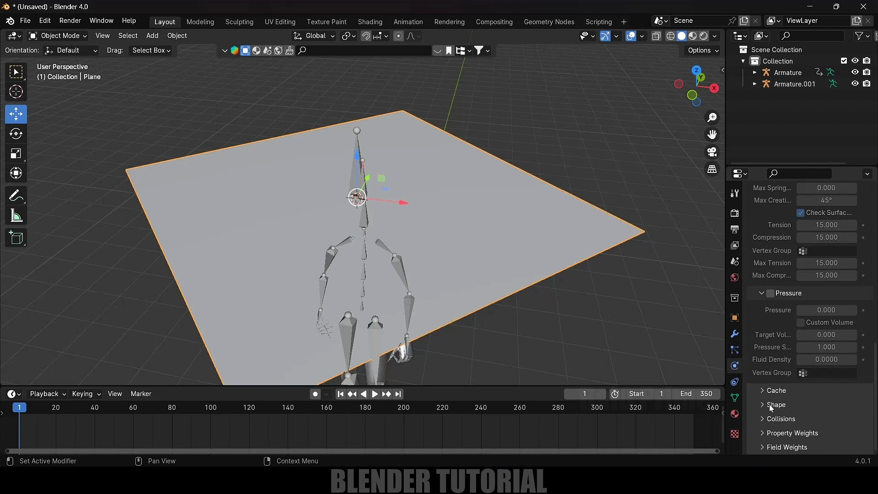
pyautogui.click(764, 405)
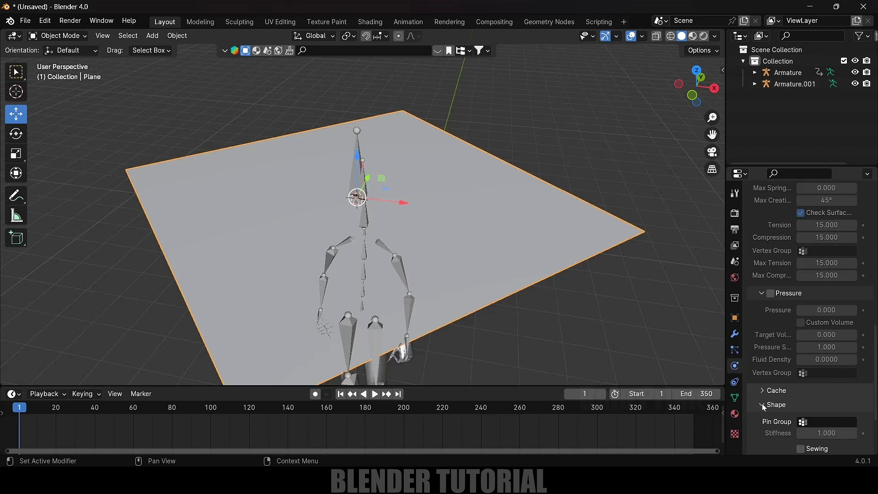
pyautogui.scroll(-5, 764, 407)
pyautogui.click(829, 336)
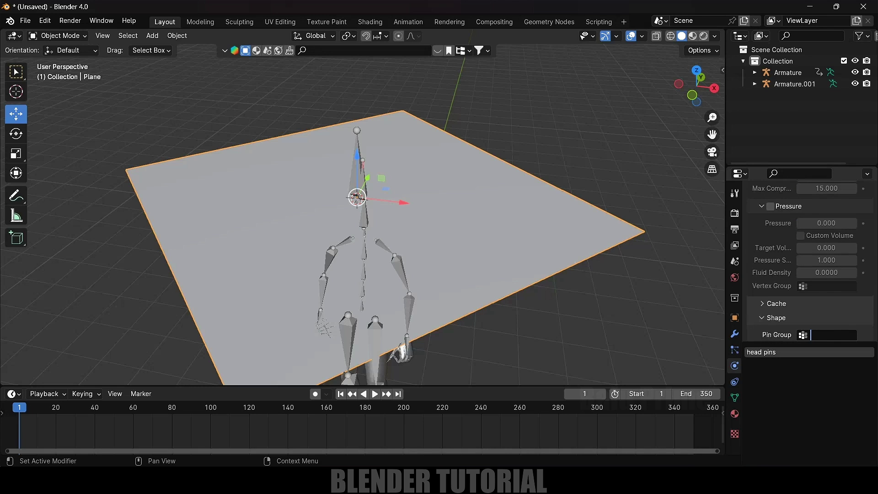
pyautogui.click(760, 353)
# Step: Play the pinned cloth simulation, examine how the cloth meets the body up close, and return to the first frame
pyautogui.scroll(-4, 575, 282)
pyautogui.moveTo(575, 282); pyautogui.dragTo(527, 283, button='middle')
pyautogui.press('space')
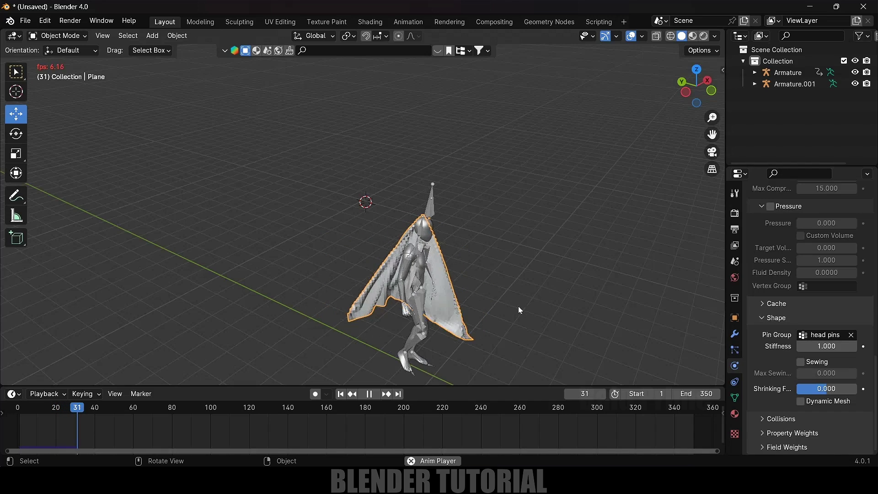
pyautogui.press('space')
pyautogui.scroll(4, 465, 186)
pyautogui.moveTo(465, 185); pyautogui.dragTo(353, 274, button='middle')
pyautogui.moveTo(348, 320); pyautogui.dragTo(302, 231, button='middle')
pyautogui.hotkey('shift', 'Left')
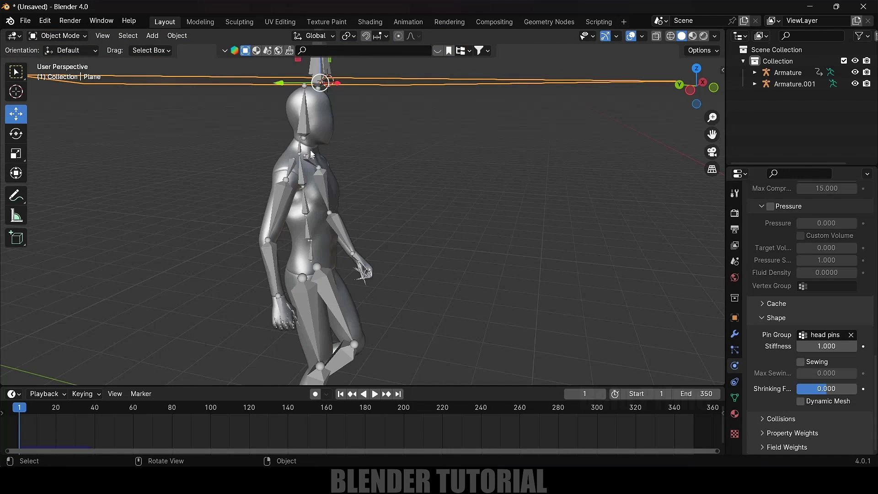
# Step: Hide both the character's armature and the single-bone armature in the viewport
pyautogui.click(306, 127)
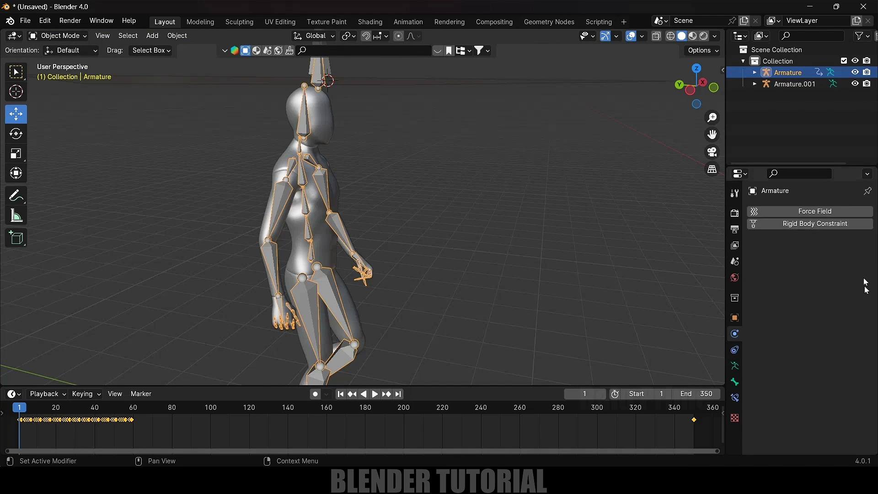
pyautogui.click(855, 72)
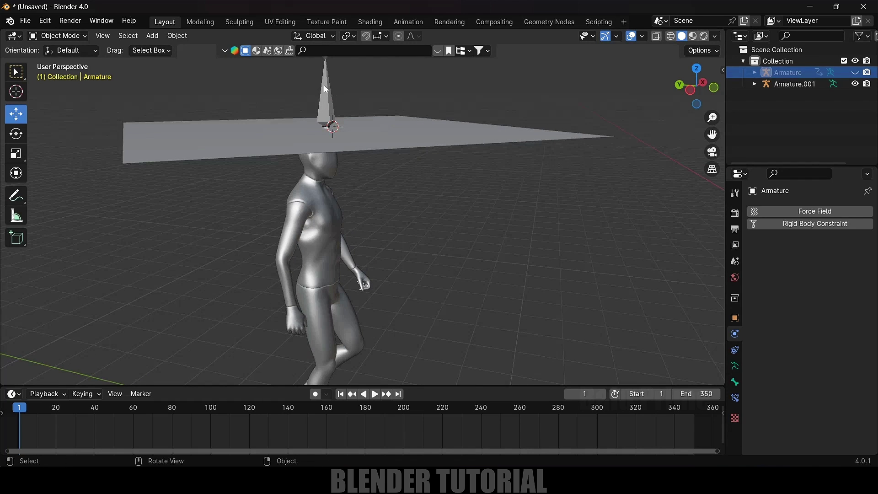
pyautogui.click(325, 86)
pyautogui.click(854, 84)
pyautogui.keyDown('shift'); pyautogui.scroll(-5, 421, 210); pyautogui.keyUp('shift')
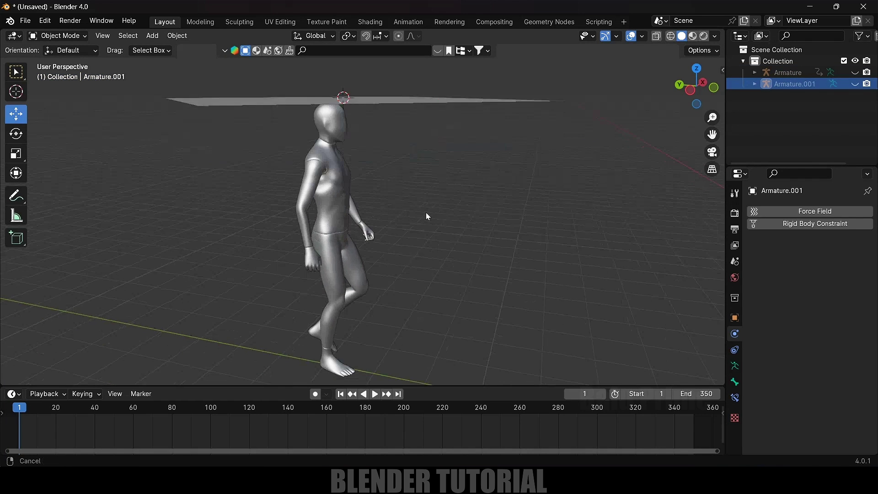
# Step: Add Collision physics to the character's body mesh
pyautogui.click(353, 231)
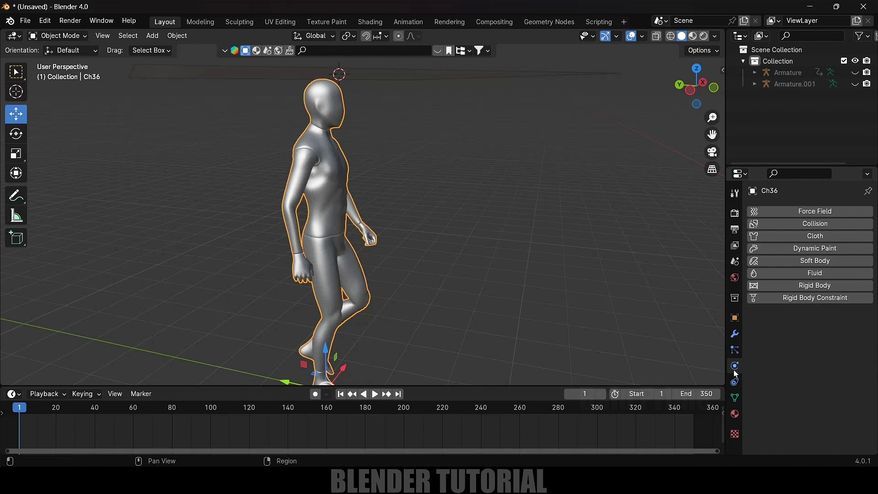
pyautogui.click(815, 223)
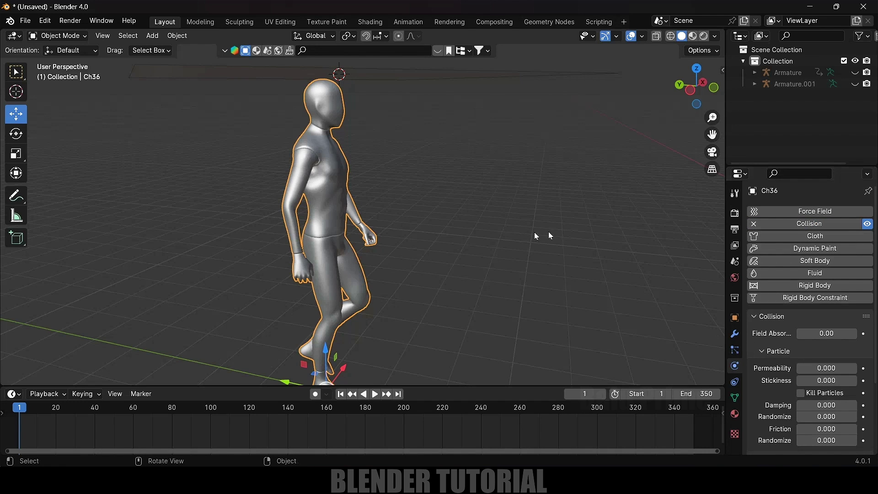
pyautogui.moveTo(548, 232); pyautogui.dragTo(495, 226, button='middle')
# Step: Enable Self Collisions in the plane's Cloth collision settings
pyautogui.click(410, 122)
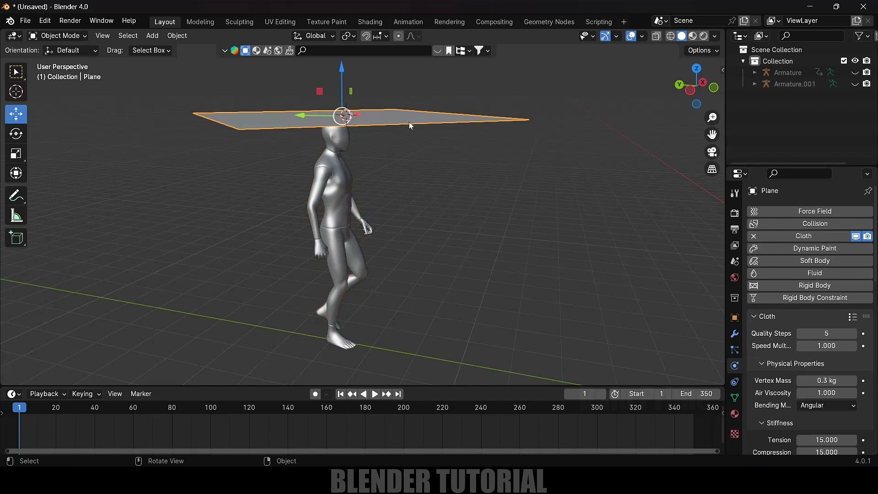
pyautogui.scroll(-15, 822, 363)
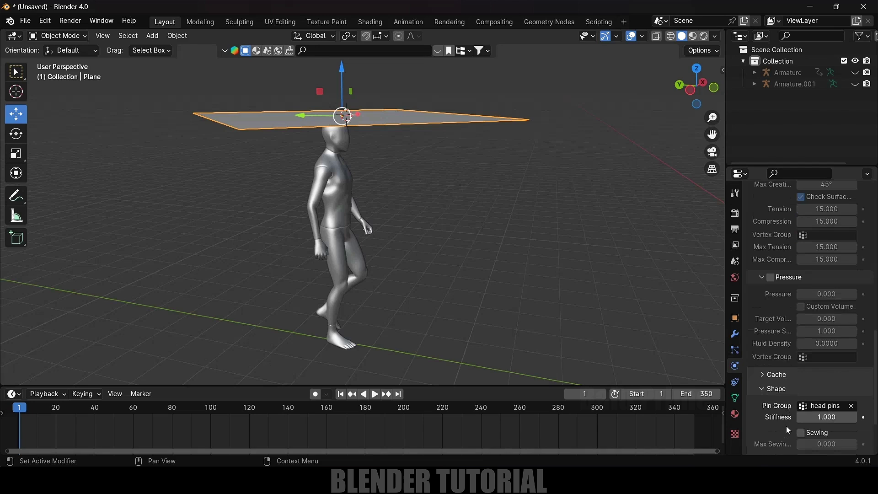
pyautogui.scroll(-4, 787, 429)
pyautogui.click(767, 424)
pyautogui.scroll(-7, 764, 423)
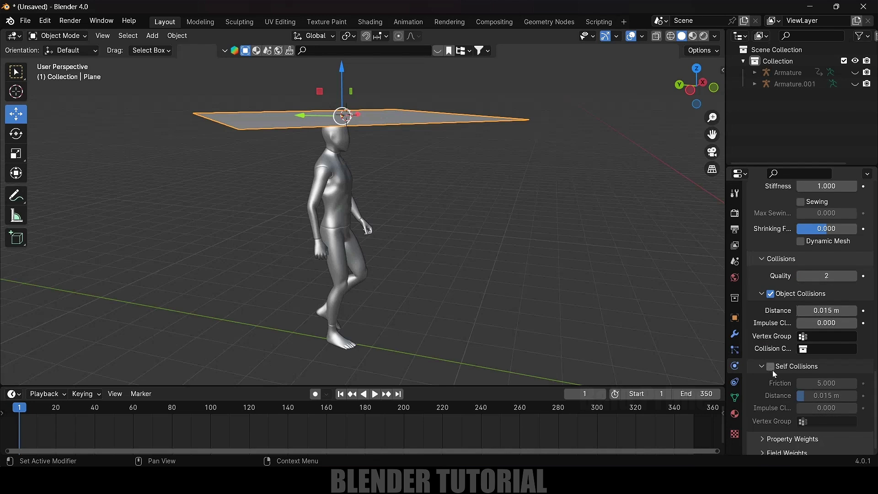
pyautogui.click(773, 368)
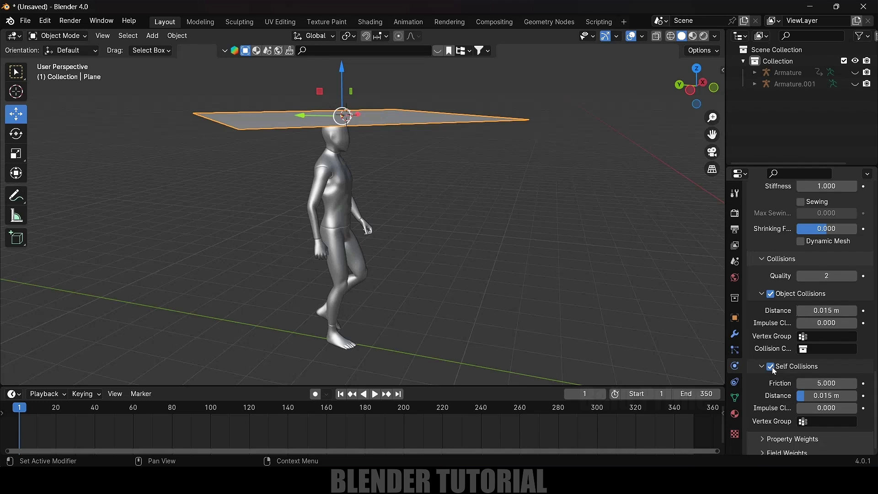
# Step: Set the plane's Cloth collision quality to 5
pyautogui.scroll(3, 776, 360)
pyautogui.click(825, 323)
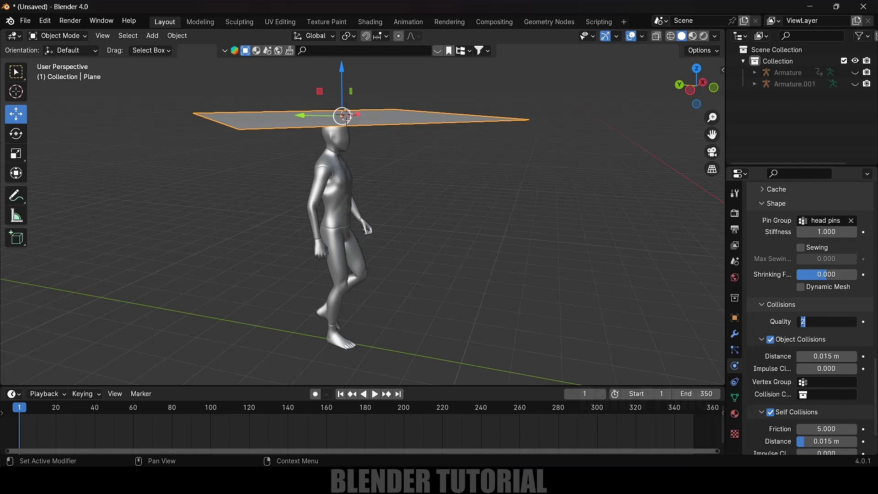
pyautogui.scroll(20, 780, 305)
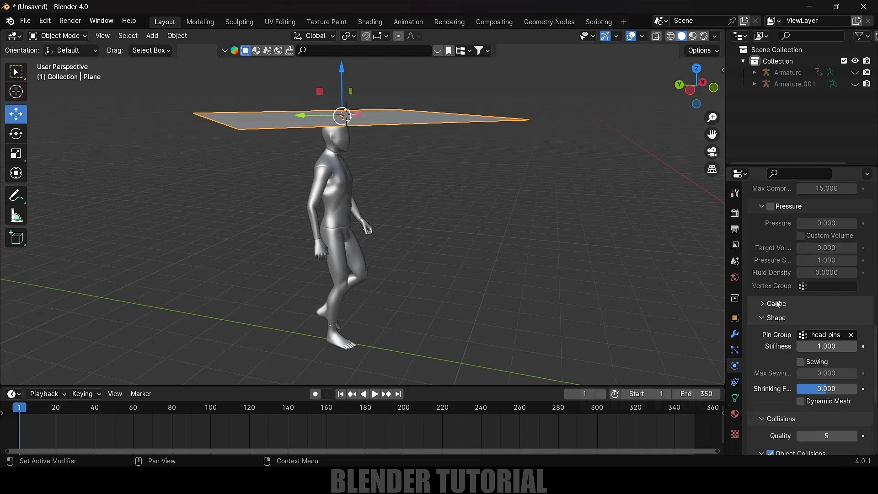
pyautogui.scroll(3, 776, 305)
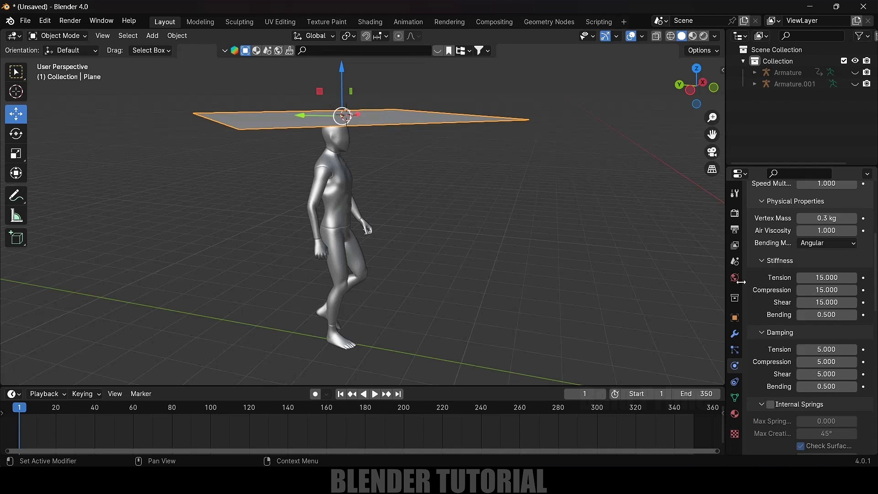
# Step: Play the cloth simulation, examine how it drapes over the walking character, and pause at frame 54
pyautogui.press('space')
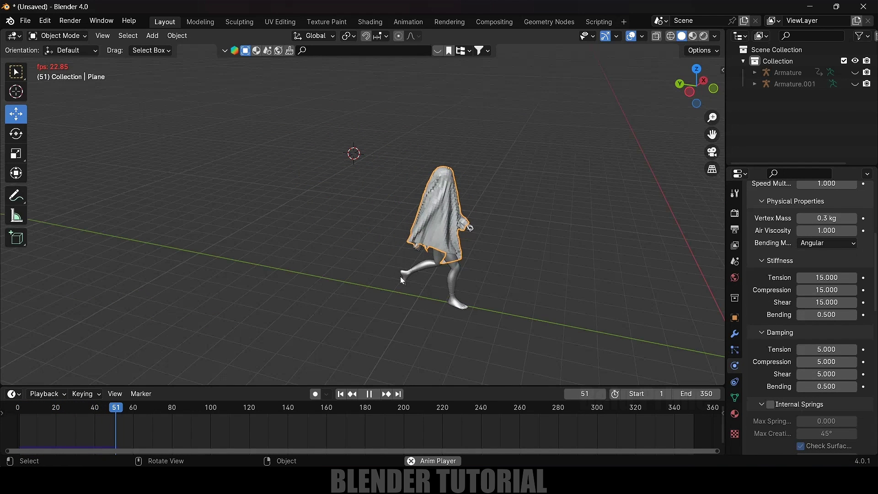
pyautogui.moveTo(439, 260); pyautogui.dragTo(395, 244, button='middle')
pyautogui.moveTo(478, 264); pyautogui.dragTo(482, 275, button='middle')
pyautogui.press('space')
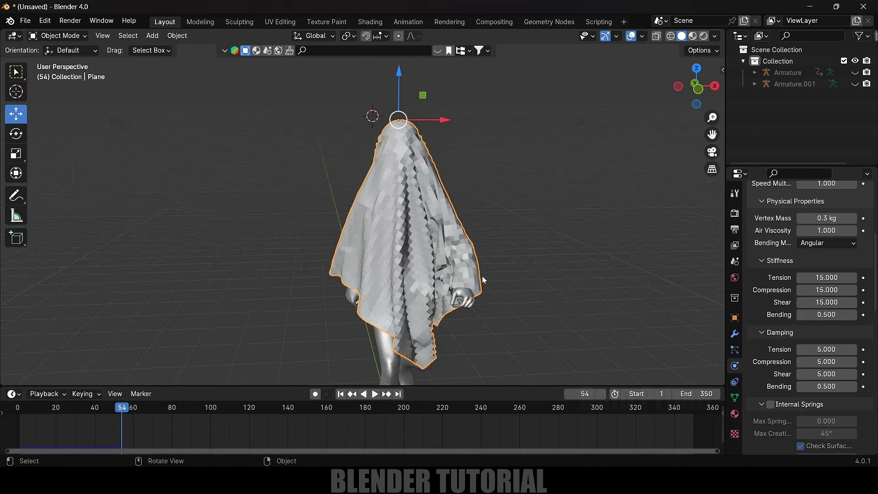
# Step: Apply smooth shading to the cloth plane
pyautogui.scroll(5, 424, 220)
pyautogui.rightClick(393, 137)
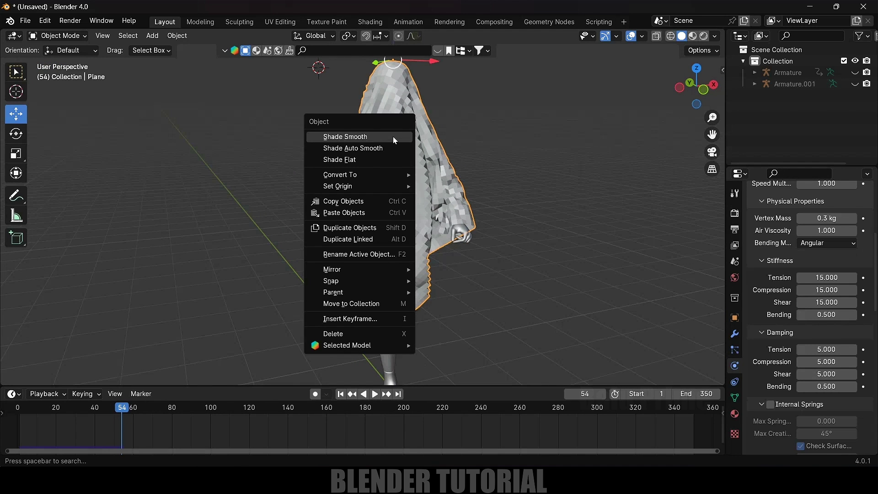
pyautogui.click(394, 136)
pyautogui.moveTo(386, 202); pyautogui.dragTo(647, 270, button='middle')
# Step: Add a Smooth modifier to the cloth plane with Repeat set to 10
pyautogui.click(734, 333)
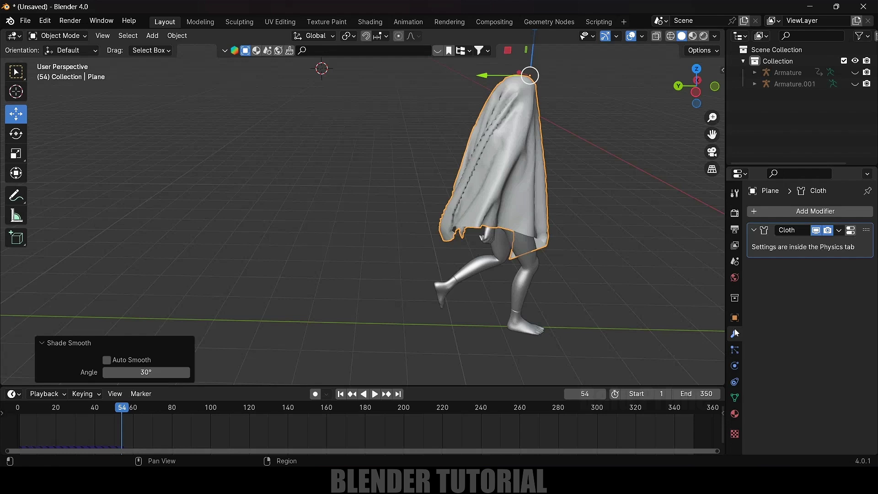
pyautogui.click(809, 212)
pyautogui.moveTo(787, 209)
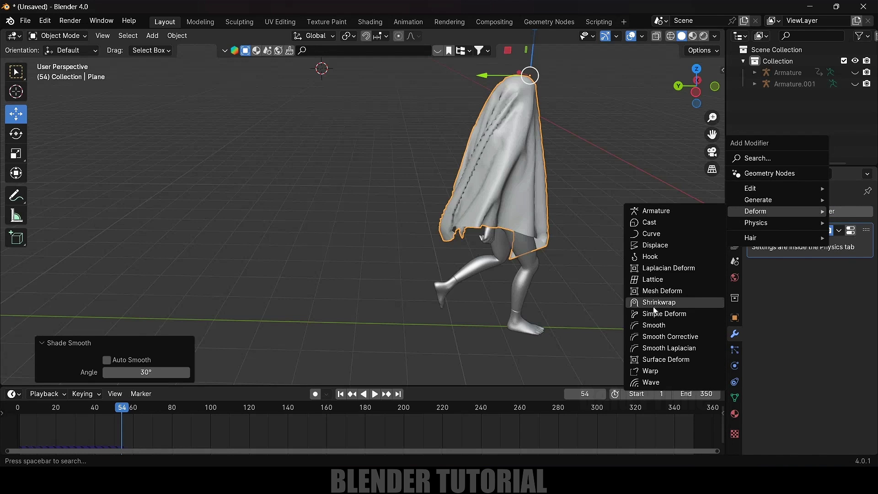
pyautogui.click(651, 327)
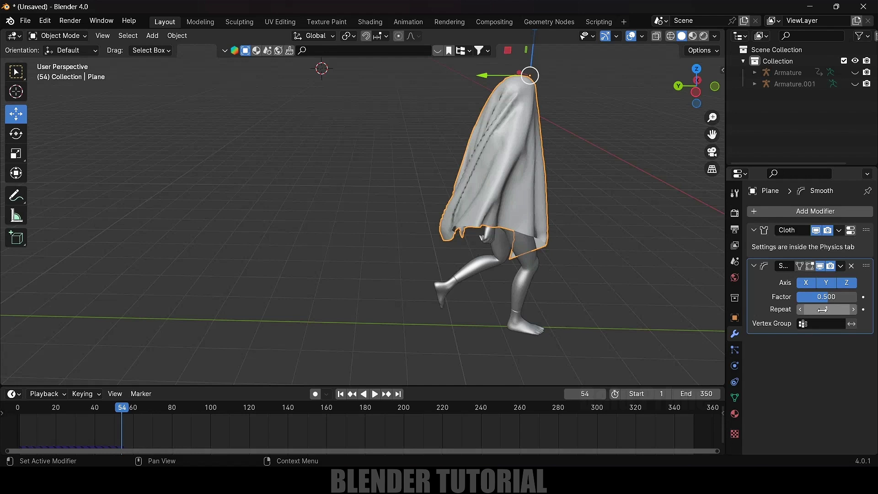
pyautogui.moveTo(827, 309); pyautogui.dragTo(850, 310)
pyautogui.moveTo(526, 228); pyautogui.dragTo(371, 168, button='middle')
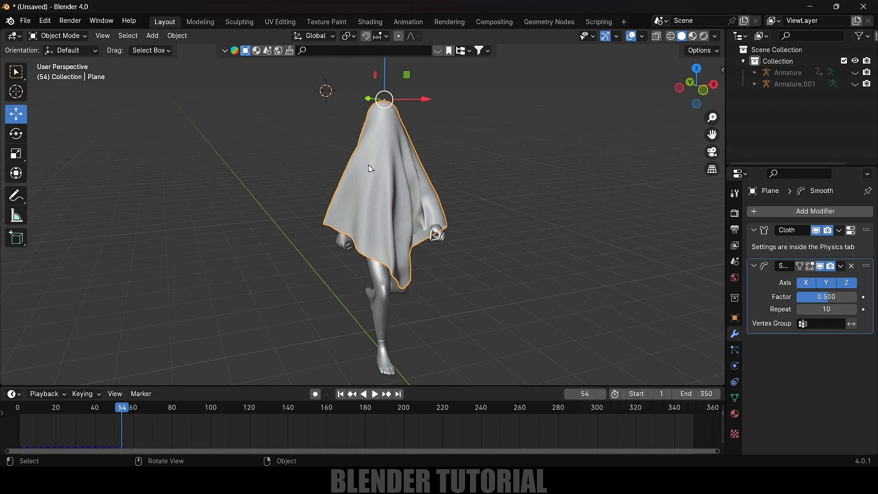
# Step: Return to the first frame and bake the plane's cloth cache with the simulation end at 350
pyautogui.scroll(-2, 397, 224)
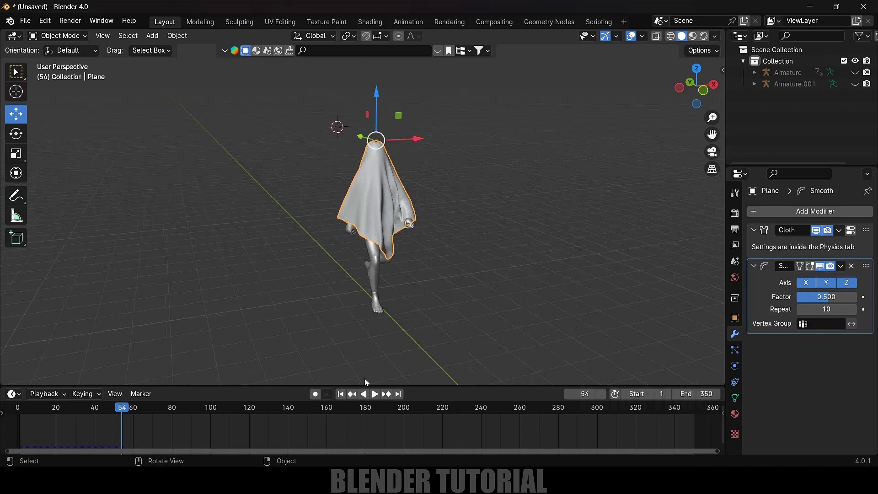
pyautogui.click(341, 394)
pyautogui.moveTo(392, 175); pyautogui.dragTo(401, 199, button='middle')
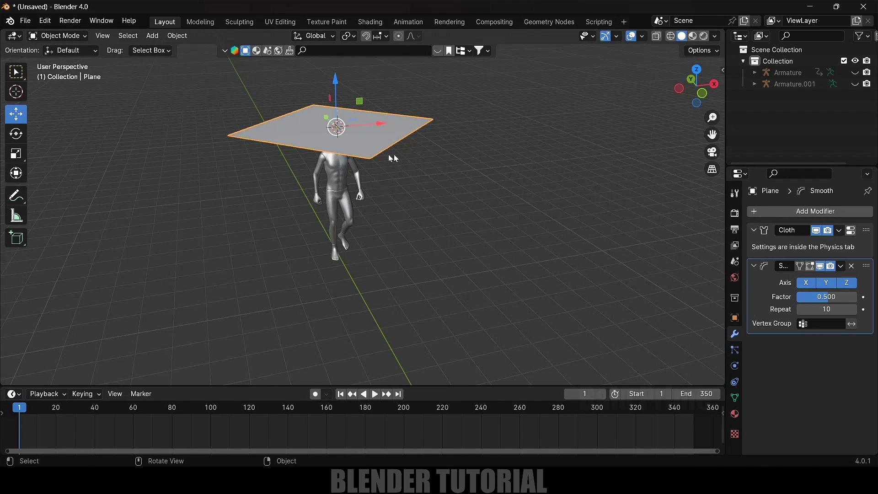
pyautogui.click(735, 366)
pyautogui.scroll(-15, 800, 380)
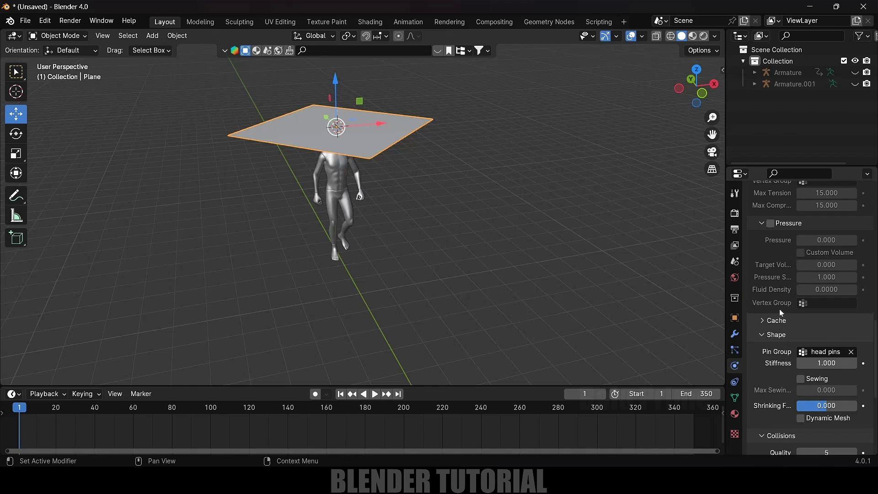
pyautogui.click(762, 320)
pyautogui.scroll(-3, 767, 354)
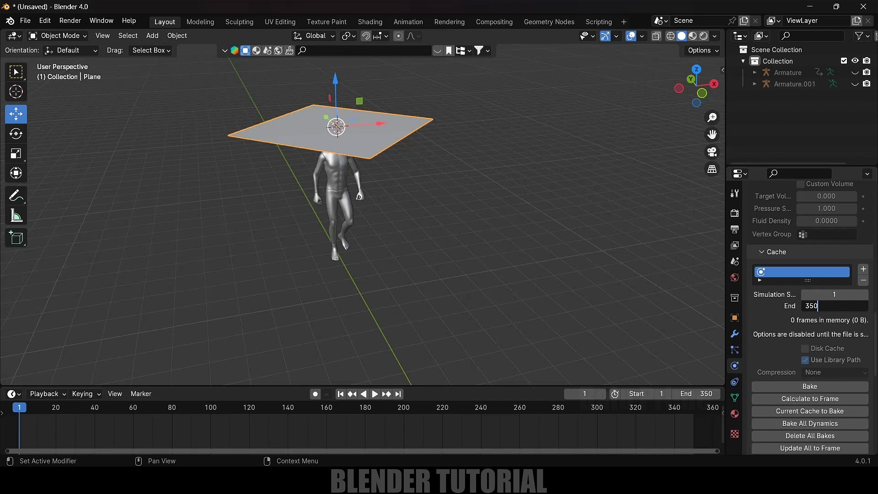
pyautogui.click(810, 387)
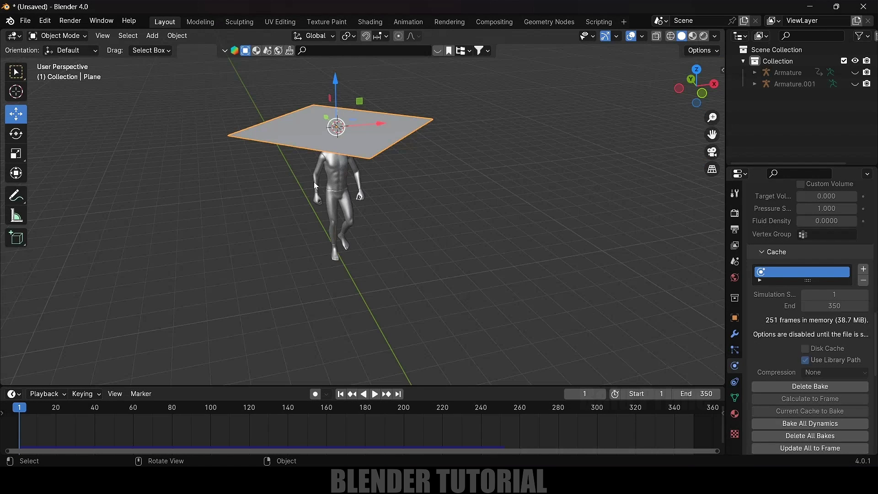
# Step: Play the baked cloth animation, view the walking ghost from another angle, and pause at frame 131
pyautogui.moveTo(413, 238)
pyautogui.mouseDown(button='middle')
pyautogui.moveTo(430, 237)
pyautogui.moveTo(422, 233)
pyautogui.mouseUp(button='middle')
pyautogui.press('space')
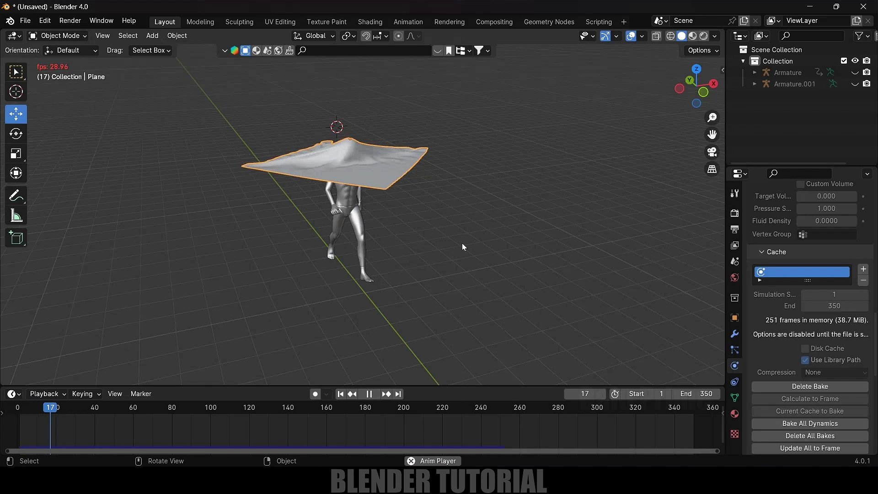
pyautogui.moveTo(462, 252); pyautogui.dragTo(506, 304, button='middle')
pyautogui.press('space')
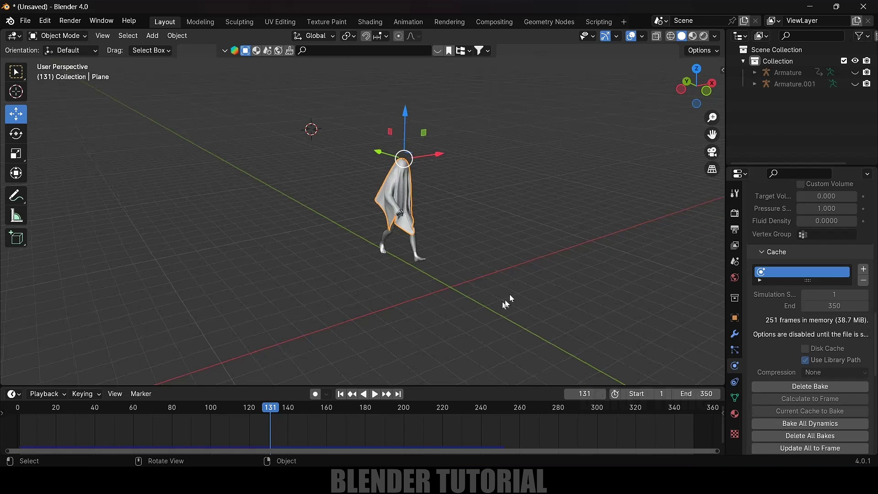
# Step: Snap the 3D cursor to the world origin and add a plane there as the floor
pyautogui.hotkey('shift', 's')
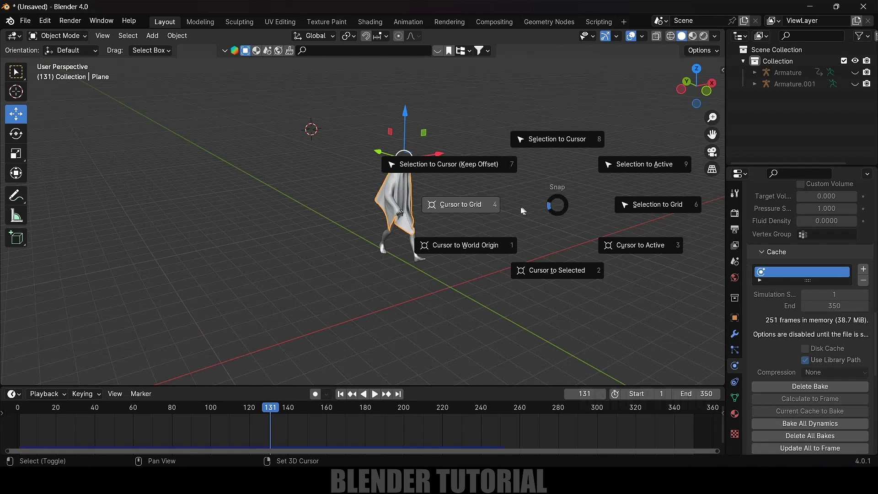
pyautogui.click(466, 247)
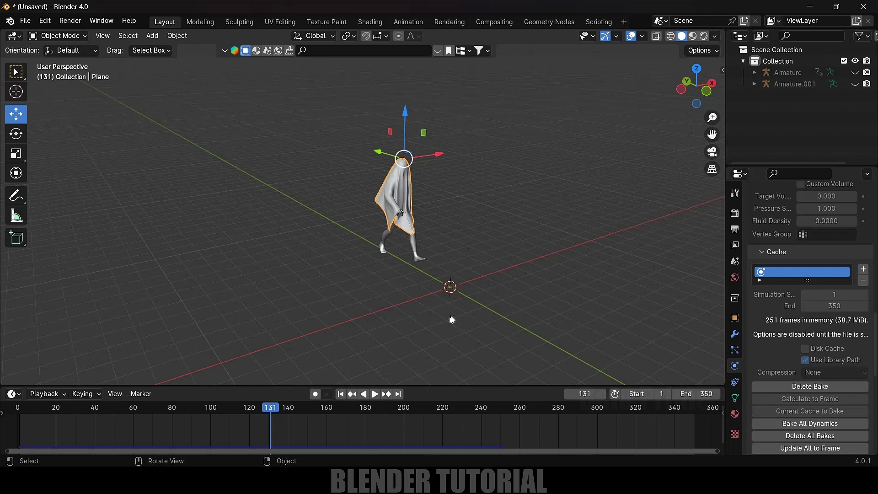
pyautogui.moveTo(461, 295); pyautogui.dragTo(494, 320, button='middle')
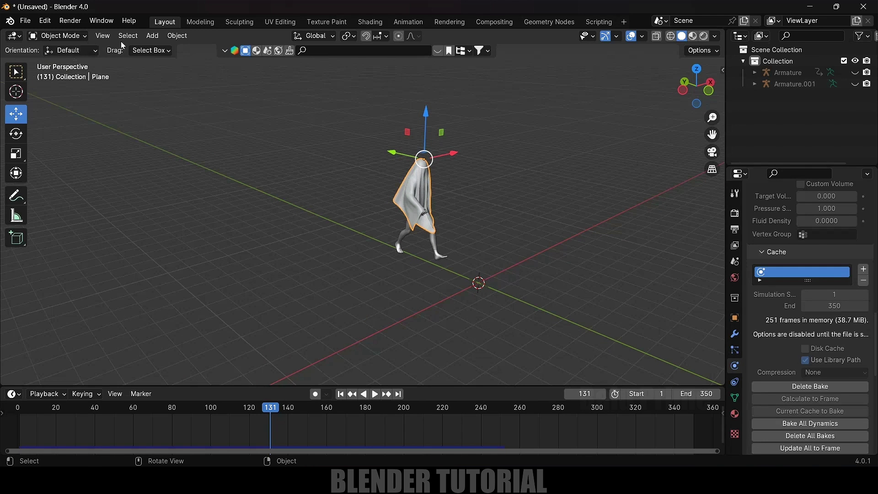
pyautogui.click(152, 36)
pyautogui.moveTo(167, 51)
pyautogui.click(265, 49)
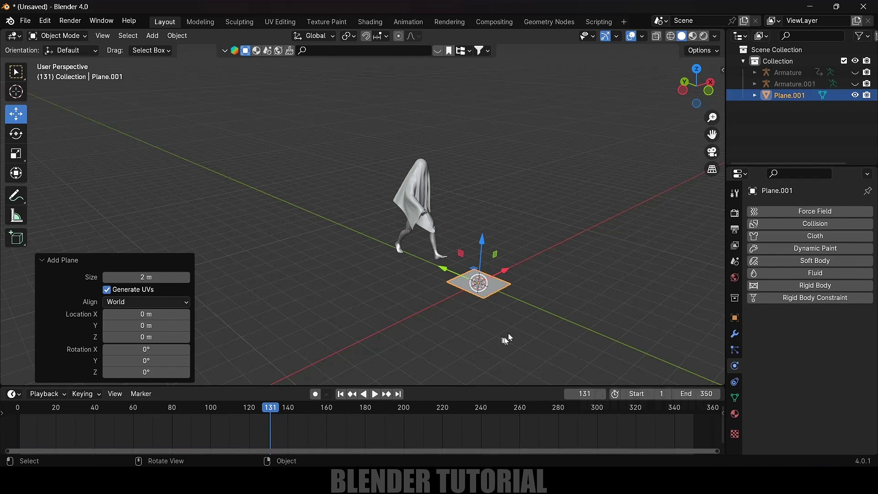
# Step: Scale the floor plane uniformly by about 4.461 and stretch it lengthwise along Y
pyautogui.press('s')
pyautogui.click(633, 306)
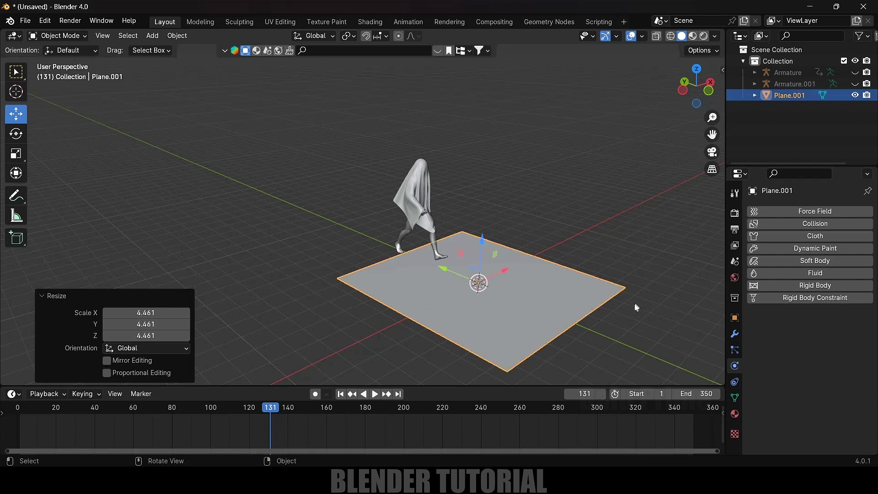
pyautogui.moveTo(633, 306); pyautogui.dragTo(591, 322, button='middle')
pyautogui.press('s')
pyautogui.press('y')
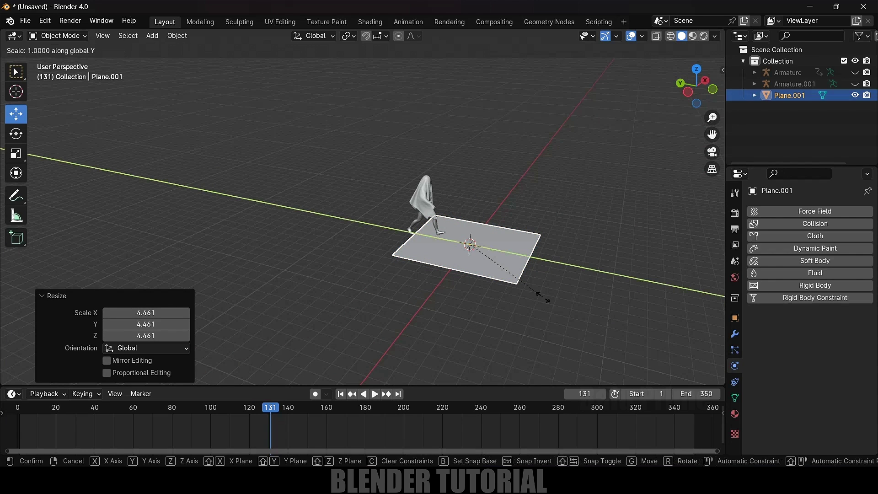
pyautogui.click(386, 336)
# Step: Shift the floor plane along Y under the character's walking path and scale it by about 1.66 along X
pyautogui.press('g')
pyautogui.press('y')
pyautogui.click(355, 306)
pyautogui.press('s')
pyautogui.press('x')
pyautogui.click(315, 339)
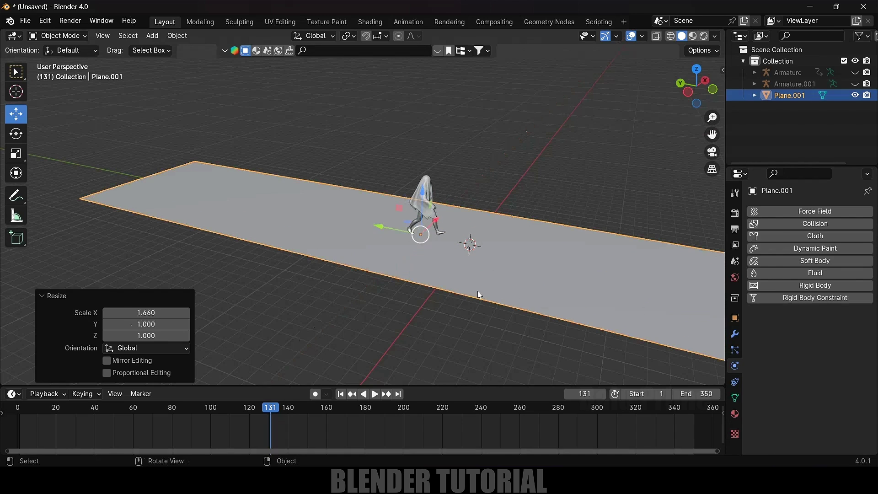
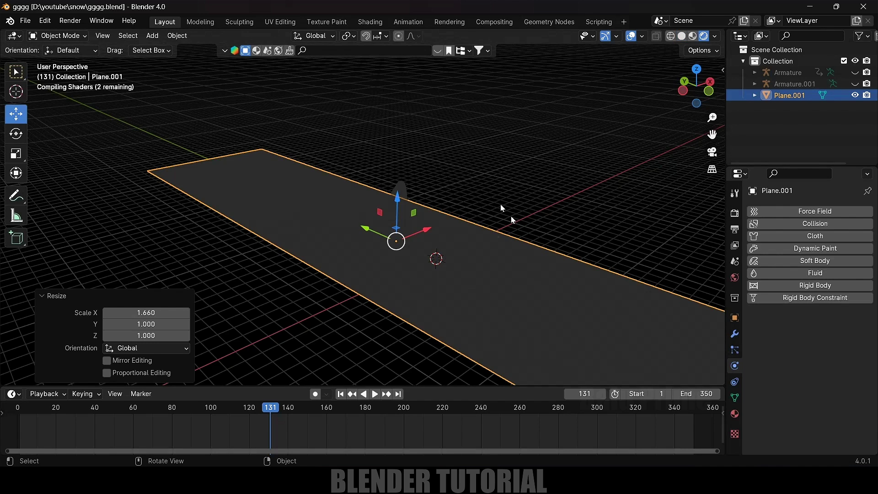
# Step: Set the world background color to black
pyautogui.moveTo(493, 219); pyautogui.dragTo(459, 204, button='middle')
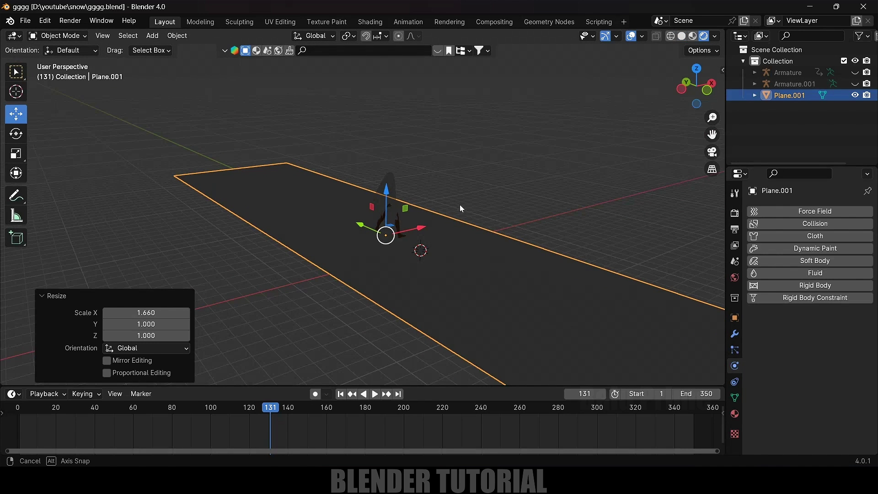
pyautogui.click(737, 280)
pyautogui.click(839, 288)
pyautogui.moveTo(852, 193); pyautogui.dragTo(851, 209)
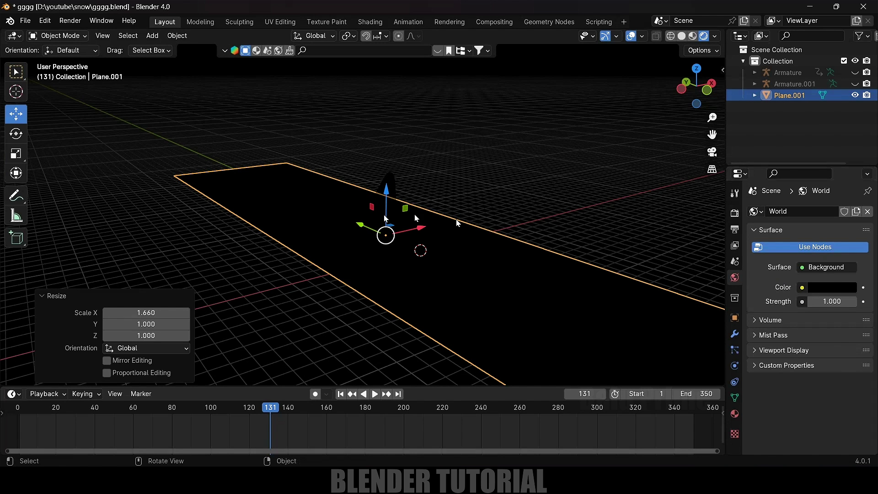
# Step: At the first frame, add an area light, raise it above the floor, and scale it up by about 6.266
pyautogui.click(341, 394)
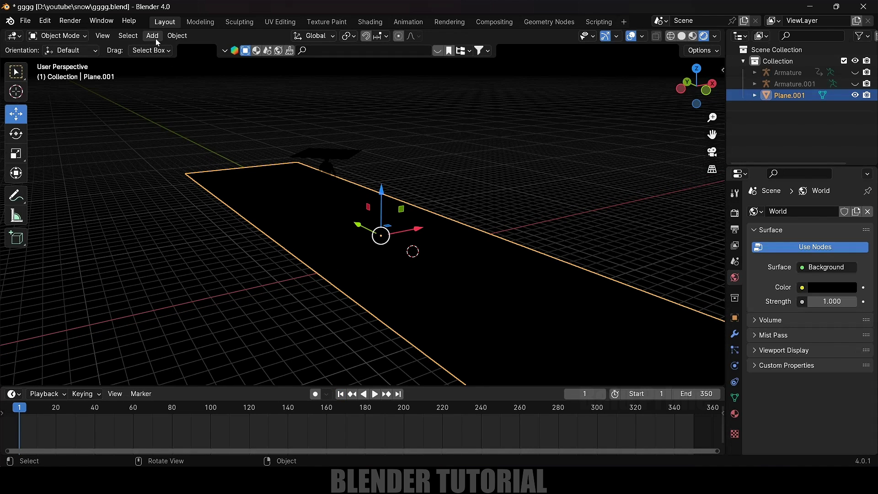
pyautogui.click(153, 36)
pyautogui.moveTo(177, 193)
pyautogui.click(257, 221)
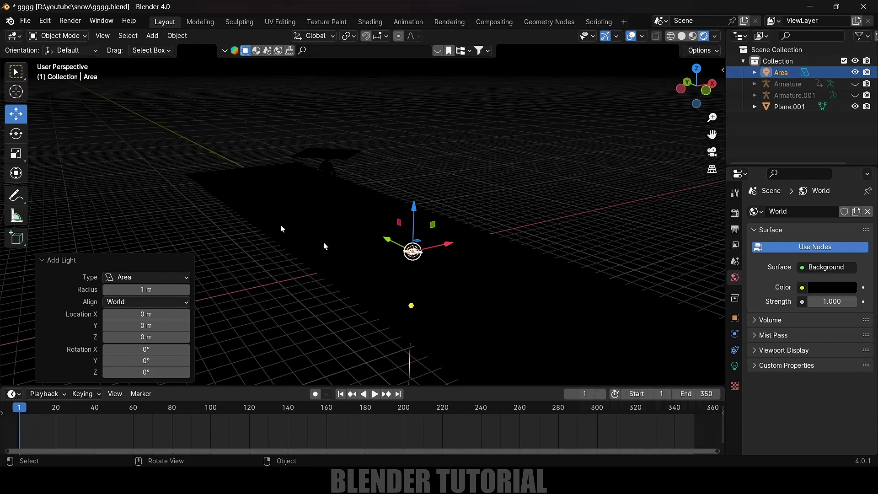
pyautogui.moveTo(418, 212); pyautogui.dragTo(419, 172)
pyautogui.press('s')
pyautogui.click(852, 356)
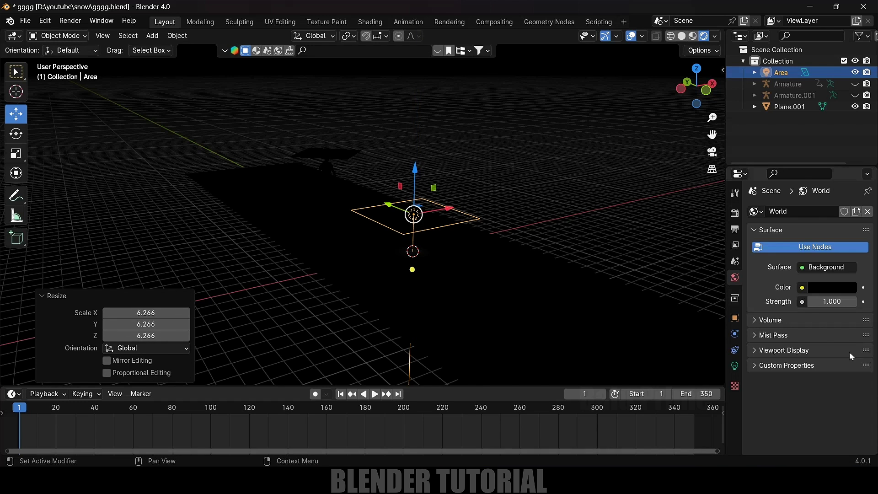
# Step: Set the area light's power to 500 W
pyautogui.click(735, 366)
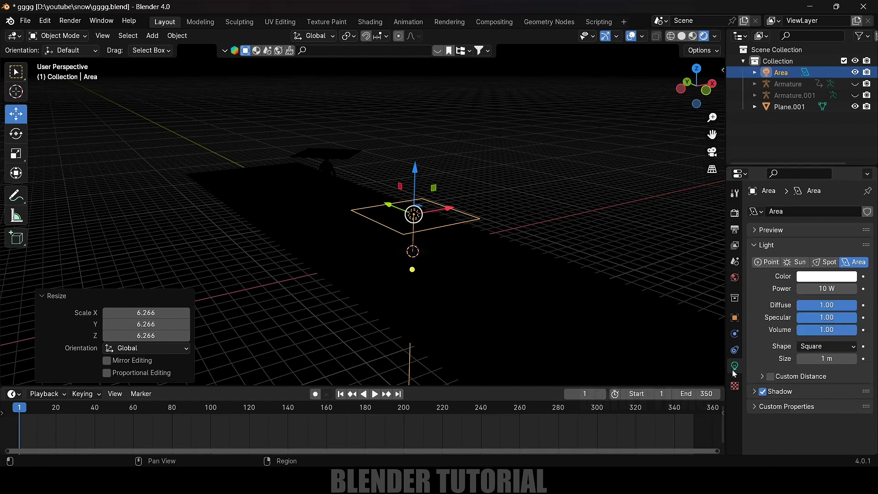
pyautogui.click(823, 289)
pyautogui.write('5')
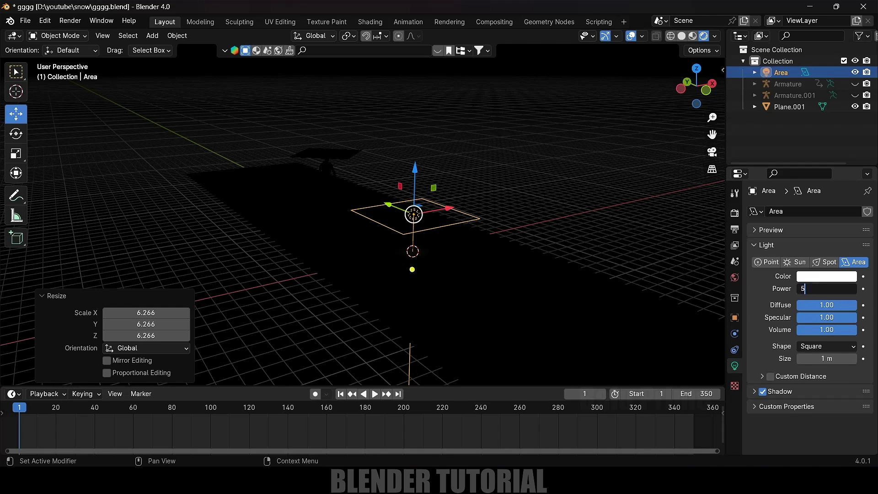
pyautogui.write('00')
pyautogui.press('Return')
# Step: Move the area light about 12.742 m along Y to the character's starting position
pyautogui.moveTo(412, 237); pyautogui.dragTo(434, 219, button='middle')
pyautogui.moveTo(431, 212); pyautogui.dragTo(268, 194)
pyautogui.moveTo(268, 195); pyautogui.dragTo(305, 225, button='middle')
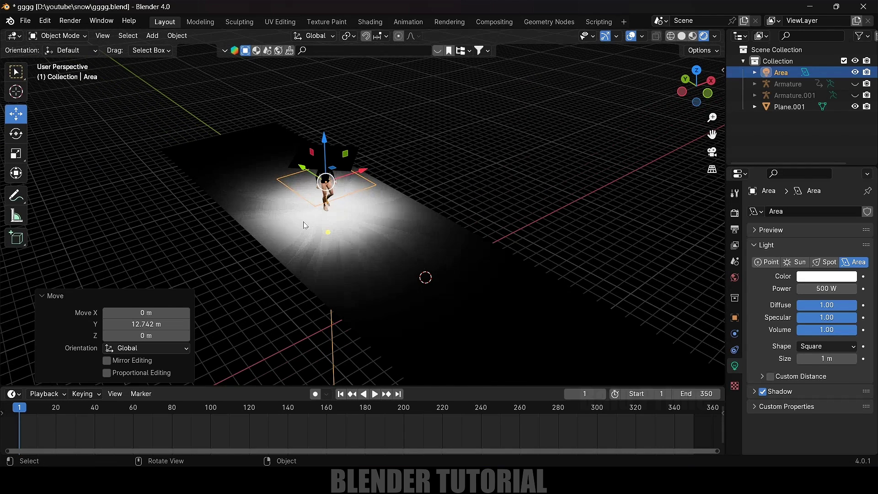
# Step: In front view, tilt the area light toward the character and move it above and to the negative X side of the body
pyautogui.press('KP_1')
pyautogui.scroll(3, 302, 224)
pyautogui.keyDown('shift'); pyautogui.moveTo(400, 266); pyautogui.dragTo(491, 328, button='middle'); pyautogui.keyUp('shift')
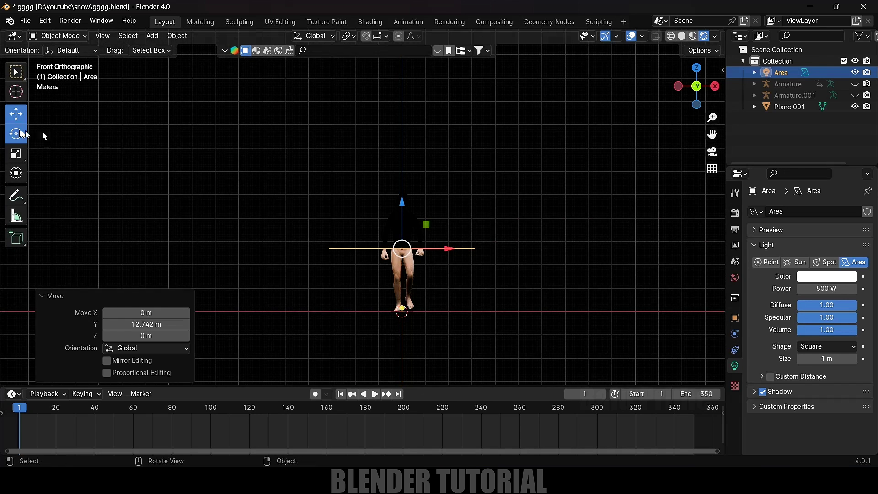
pyautogui.click(16, 133)
pyautogui.moveTo(379, 212); pyautogui.dragTo(361, 243)
pyautogui.click(16, 114)
pyautogui.moveTo(390, 203); pyautogui.dragTo(284, 107)
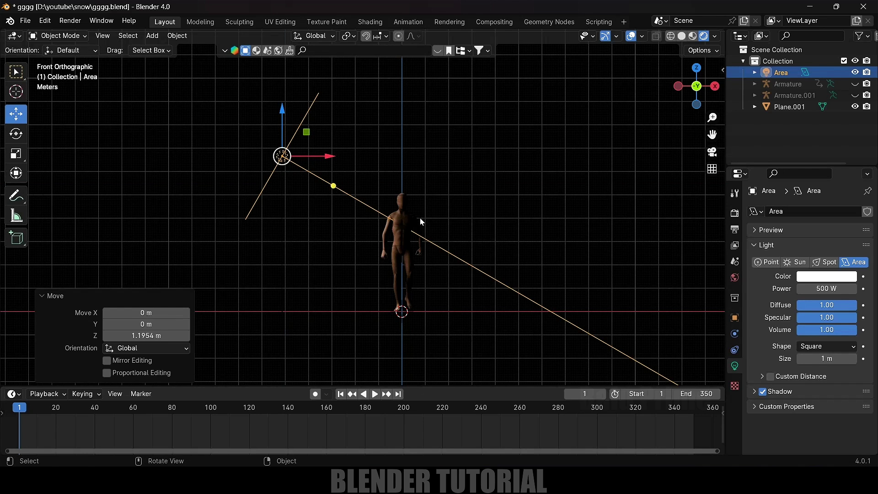
# Step: Move the area light about 2.55 m farther along negative X and set its power to 750 W
pyautogui.moveTo(421, 222); pyautogui.dragTo(449, 240, button='middle')
pyautogui.moveTo(310, 149); pyautogui.dragTo(257, 153)
pyautogui.click(813, 288)
pyautogui.write('750')
pyautogui.press('Return')
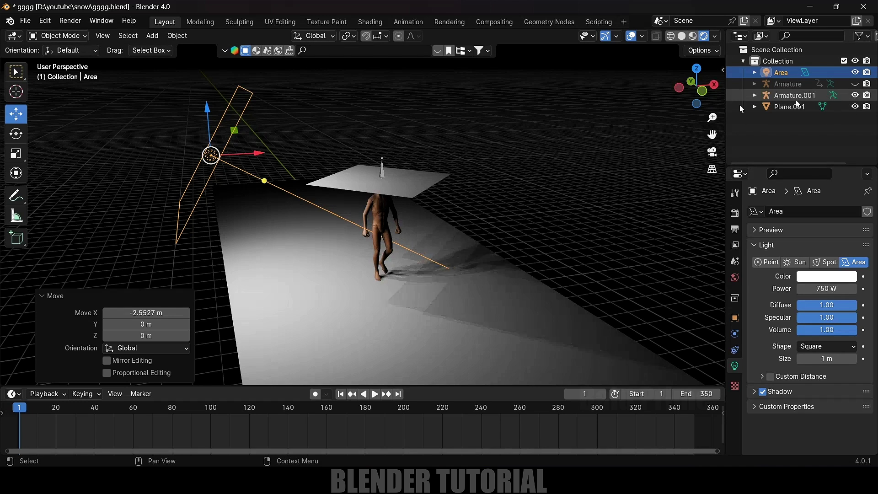
# Step: Unhide Armature.001 and parent the area light to it with Object (Keep Transform)
pyautogui.click(855, 95)
pyautogui.press('g')
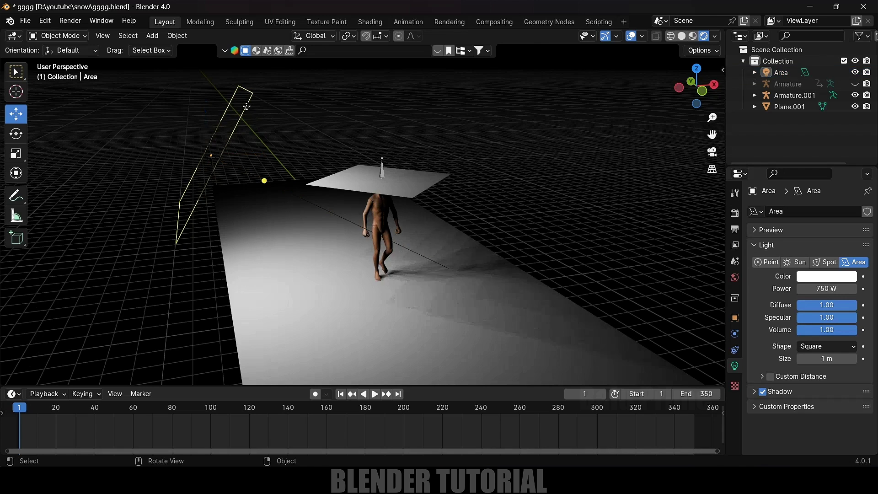
pyautogui.click(246, 106)
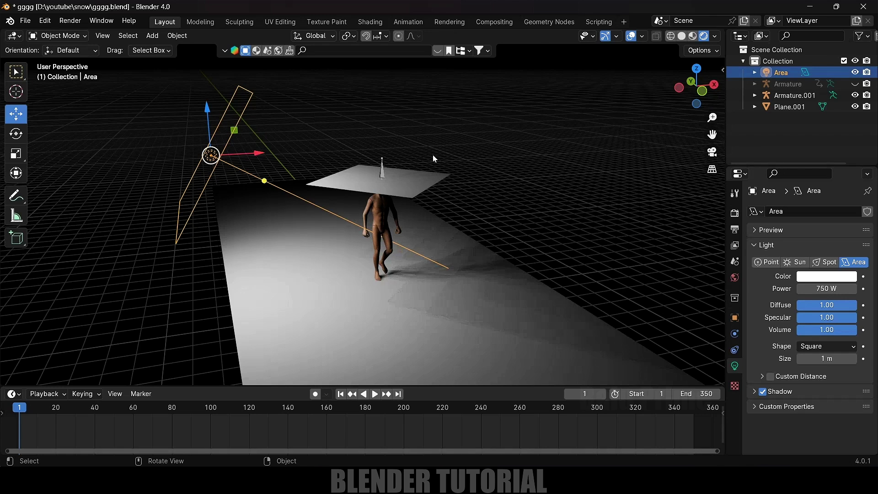
pyautogui.keyDown('shift'); pyautogui.click(383, 173); pyautogui.keyUp('shift')
pyautogui.hotkey('ctrl', 'p')
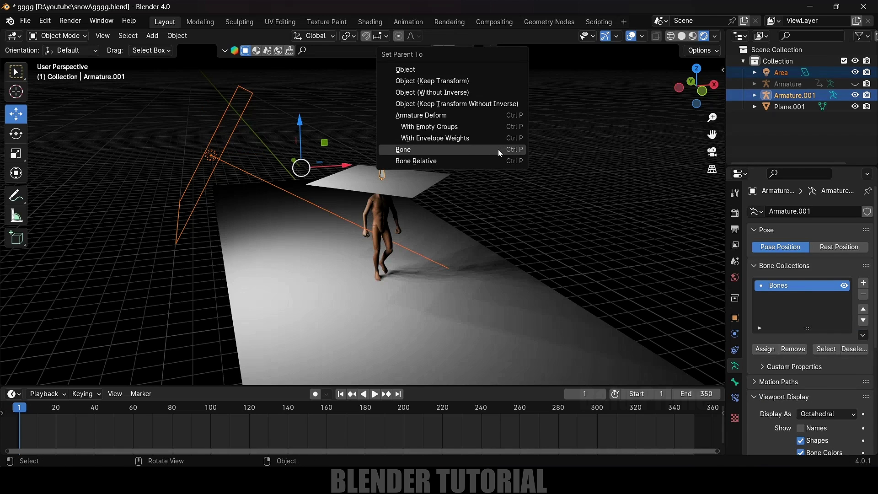
pyautogui.click(463, 81)
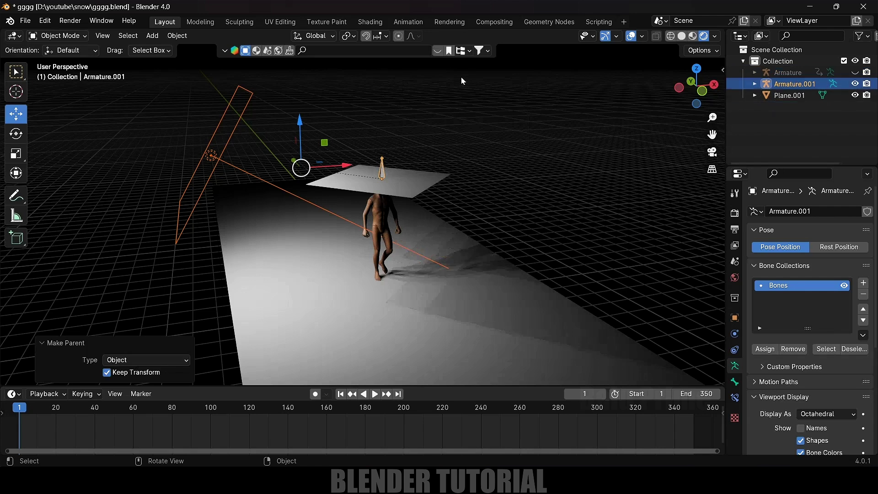
# Step: Play the animation to check that the light follows the character, and return to the first frame
pyautogui.press('space')
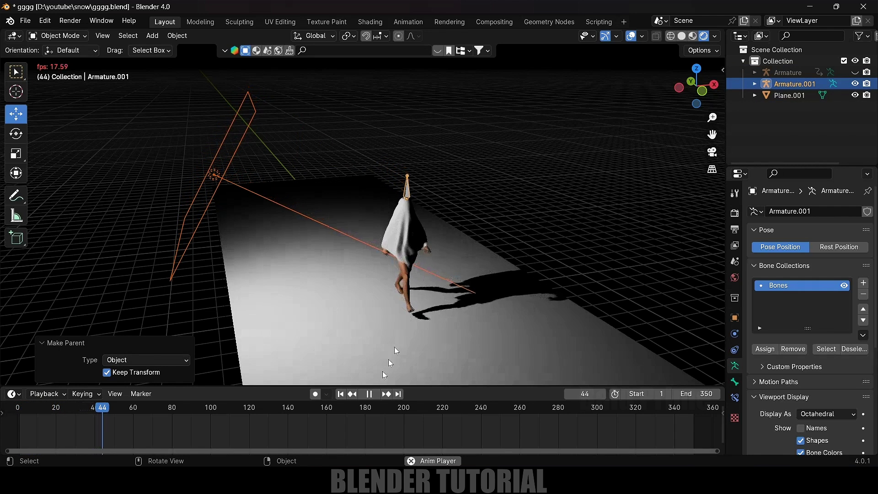
pyautogui.click(369, 394)
pyautogui.click(340, 394)
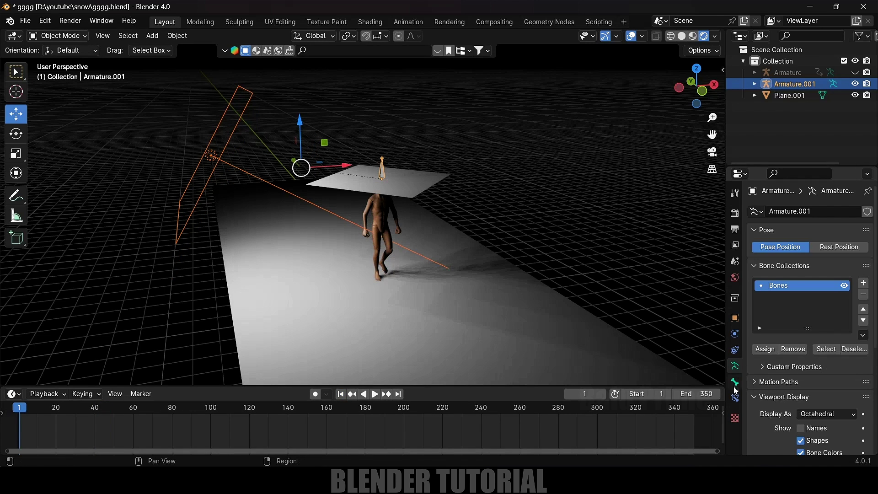
# Step: Set the area light's color to a fully saturated cyan
pyautogui.click(227, 149)
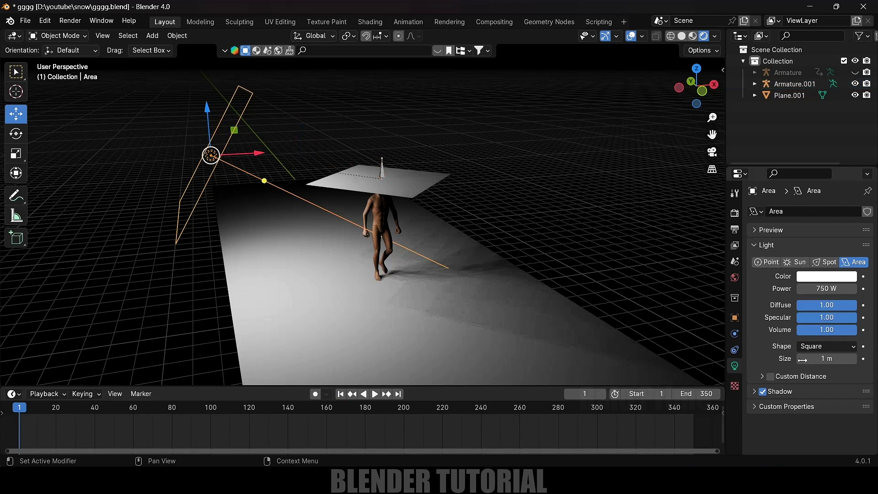
pyautogui.click(830, 276)
pyautogui.moveTo(791, 158); pyautogui.dragTo(793, 108)
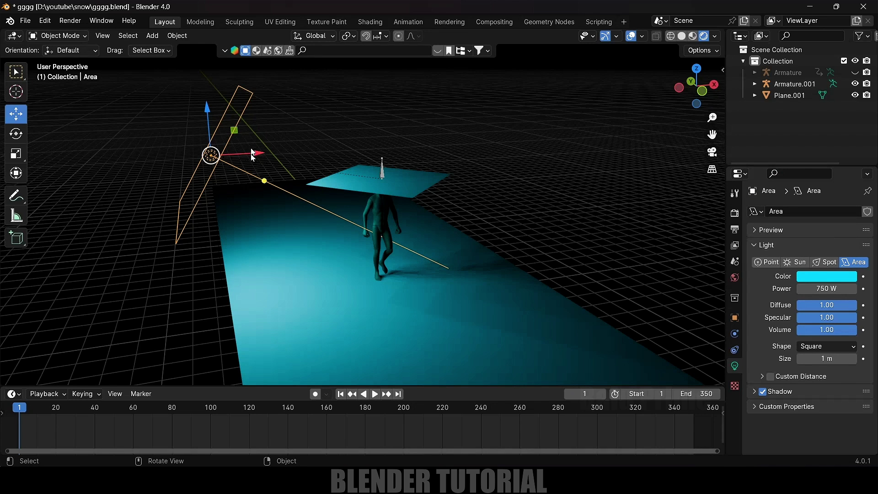
# Step: Duplicate the cyan area light and place the copy about 12.267 m along X on the character's other side
pyautogui.hotkey('shift', 'd')
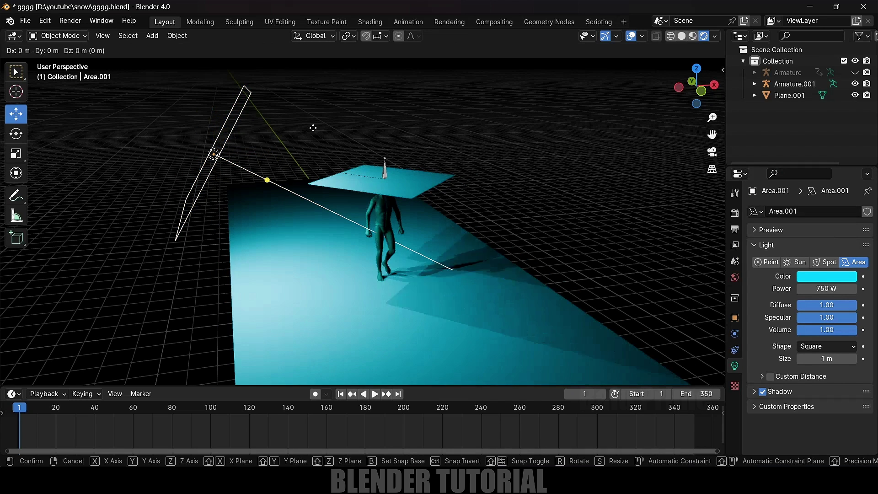
pyautogui.press('x')
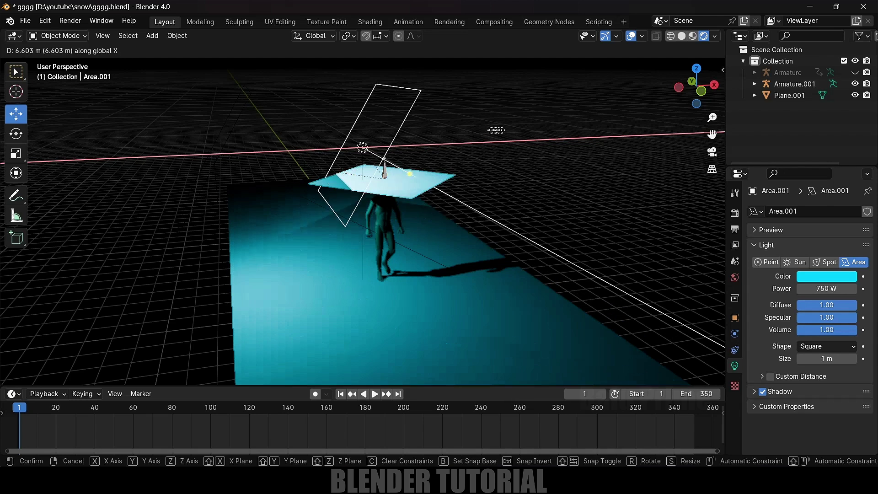
pyautogui.click(572, 118)
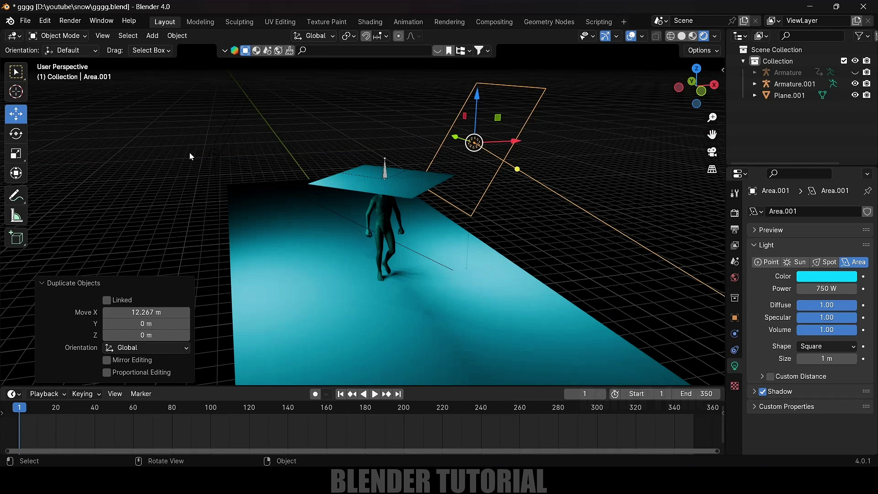
# Step: Rotate the duplicated light about 118° around Y to face the character and move it about 3.688 m along X
pyautogui.press('KP_1')
pyautogui.click(14, 140)
pyautogui.moveTo(476, 129); pyautogui.dragTo(572, 154)
pyautogui.moveTo(572, 154); pyautogui.dragTo(151, 121, button='middle')
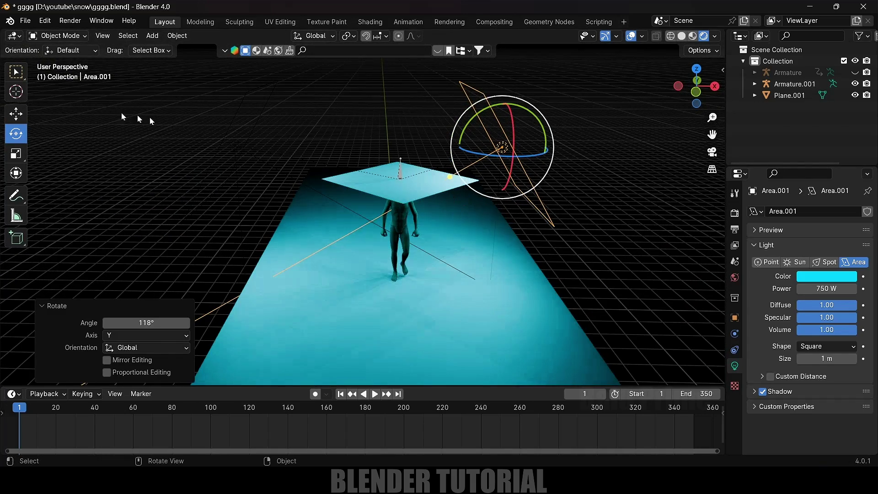
pyautogui.hotkey('shift', 'space')
pyautogui.press('g')
pyautogui.moveTo(543, 146); pyautogui.dragTo(625, 147)
# Step: Set the duplicated light's color to red and its power to 850 W
pyautogui.click(830, 276)
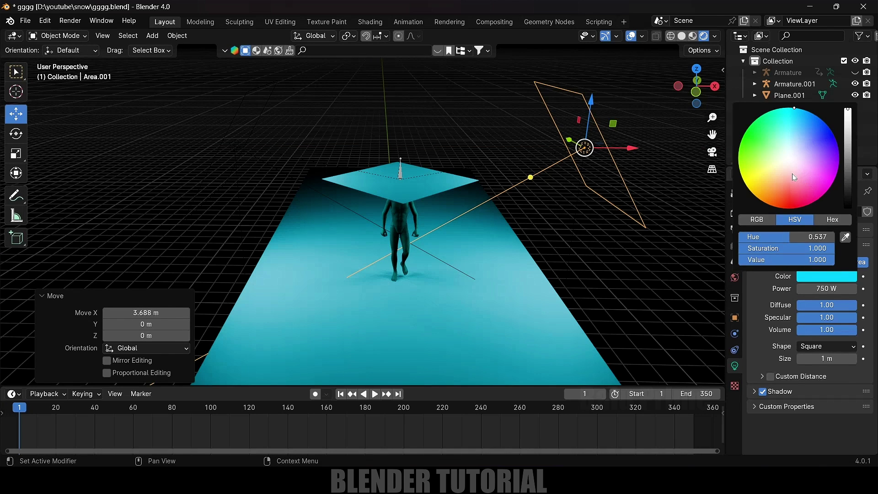
pyautogui.moveTo(795, 177); pyautogui.dragTo(790, 207)
pyautogui.click(829, 289)
pyautogui.write('850')
pyautogui.press('Return')
# Step: Play the animation to check the cyan and red lighting, and return to the first frame
pyautogui.moveTo(391, 298); pyautogui.dragTo(396, 257, button='middle')
pyautogui.press('space')
pyautogui.press('space')
pyautogui.click(341, 396)
pyautogui.moveTo(413, 255); pyautogui.dragTo(415, 268, button='middle')
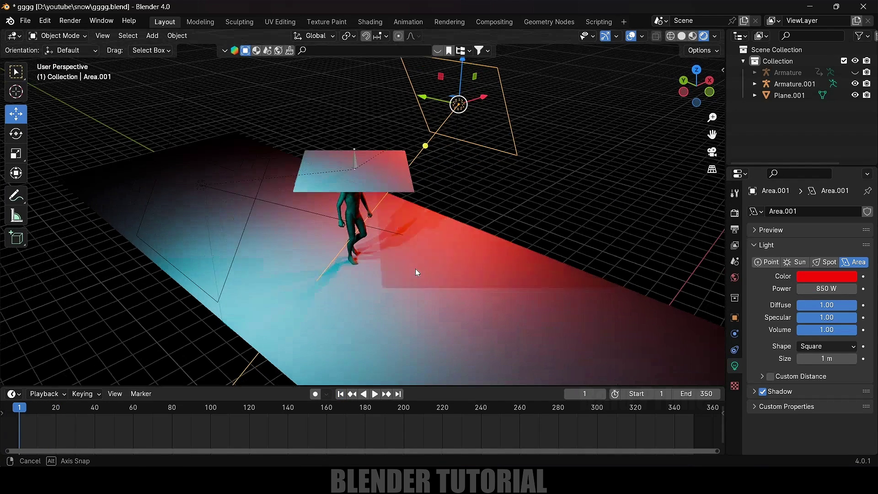
# Step: Duplicate the red area light and place the copy about 8.073 m along negative X, above the character
pyautogui.moveTo(552, 134); pyautogui.dragTo(586, 136, button='middle')
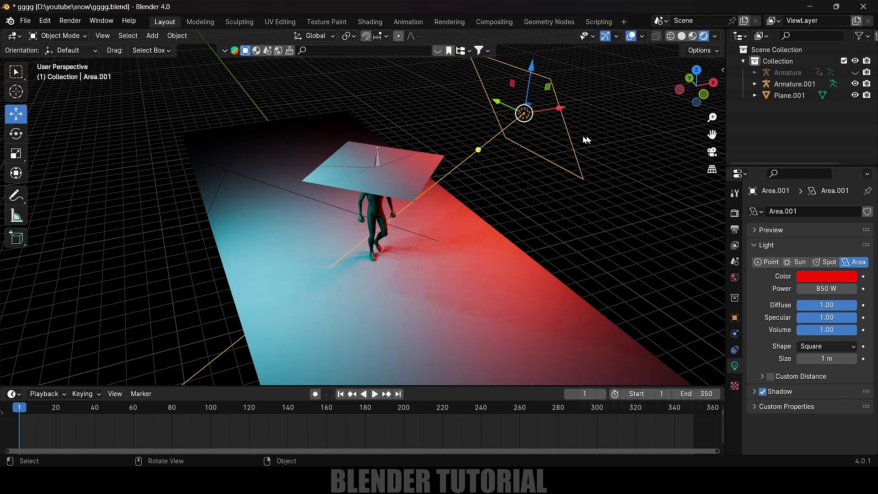
pyautogui.hotkey('shift', 'd')
pyautogui.press('x')
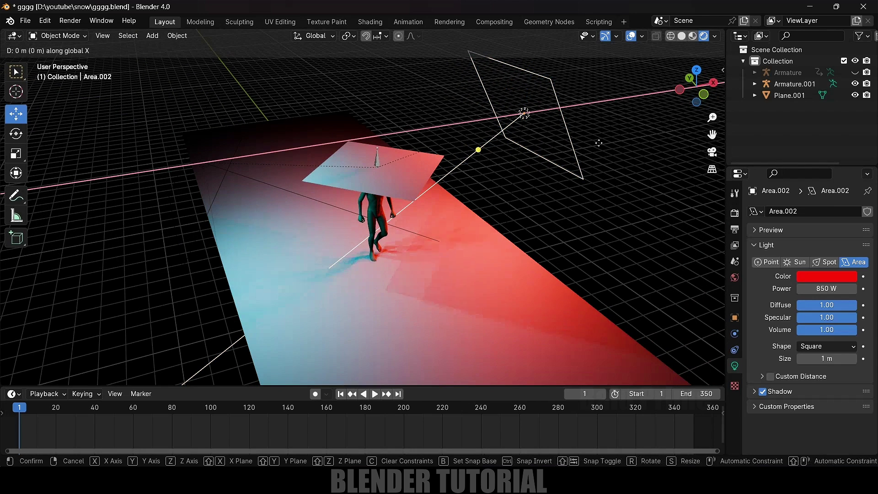
pyautogui.click(457, 183)
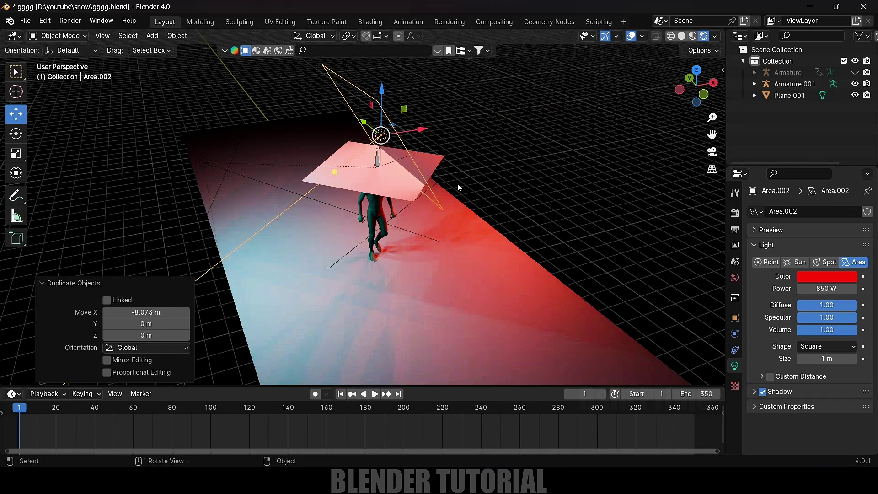
# Step: Rotate the third area light about -82.2° around Z and move it about 6.9 m along negative Y
pyautogui.click(16, 134)
pyautogui.moveTo(417, 146); pyautogui.dragTo(386, 156)
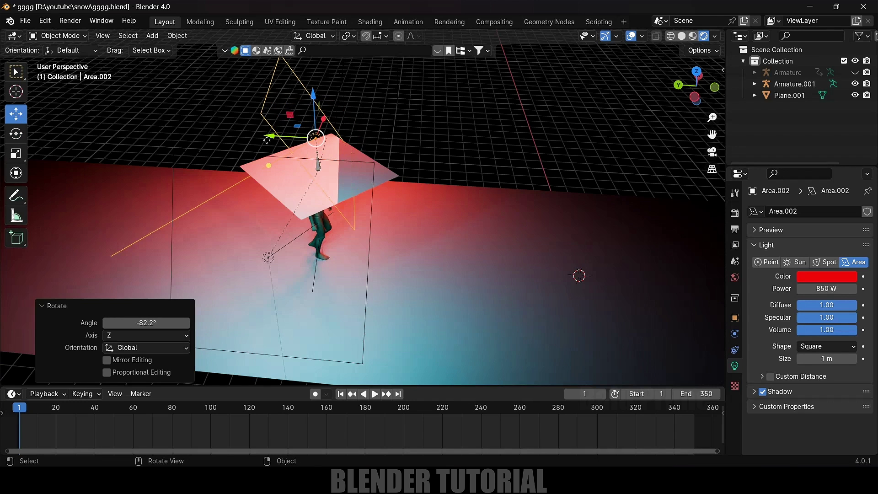
pyautogui.moveTo(268, 140); pyautogui.dragTo(429, 145)
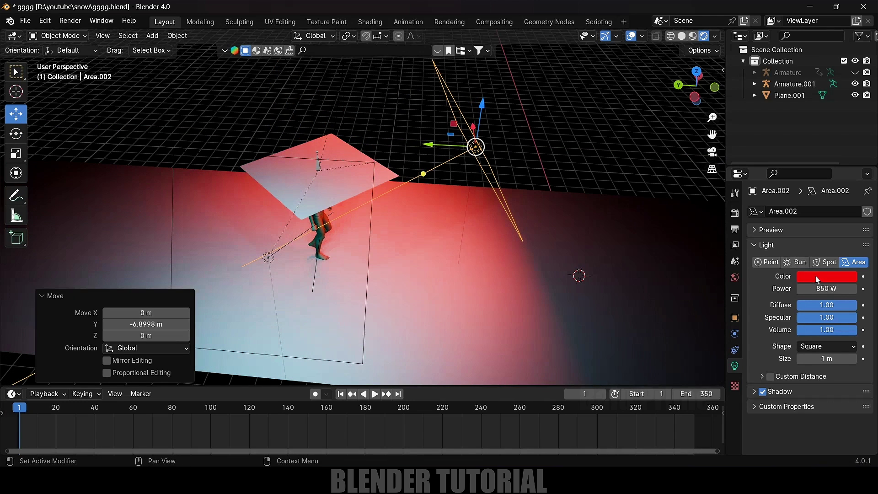
# Step: Set the third area light's color to white and its power to 350 W
pyautogui.click(818, 277)
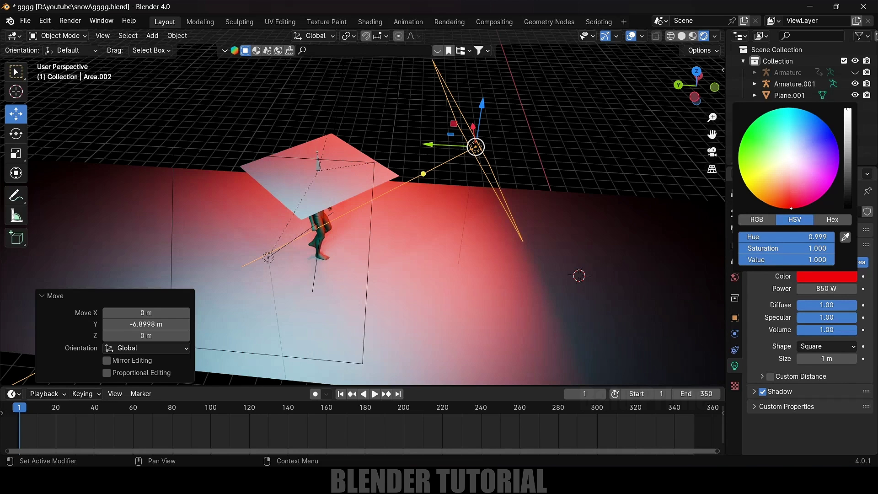
pyautogui.moveTo(819, 248); pyautogui.dragTo(750, 248)
pyautogui.moveTo(660, 234); pyautogui.dragTo(631, 220, button='middle')
pyautogui.click(836, 288)
pyautogui.write('35')
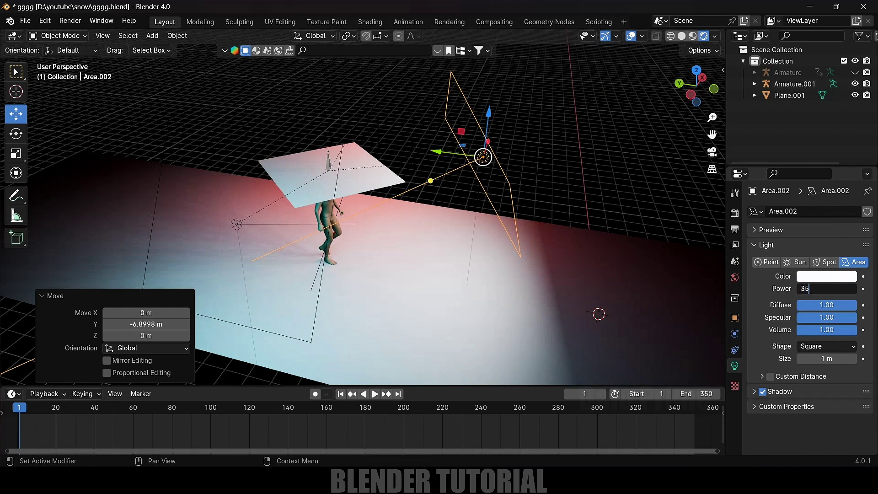
pyautogui.write('0')
pyautogui.press('Return')
# Step: Move the white area light about 2.435 m farther along negative Y
pyautogui.press('g')
pyautogui.press('y')
pyautogui.click(507, 228)
pyautogui.moveTo(508, 228); pyautogui.dragTo(500, 246, button='middle')
# Step: Play the animation to frame 35 to check the three-light setup on the walking ghost
pyautogui.press('space')
pyautogui.moveTo(374, 284); pyautogui.dragTo(435, 267, button='middle')
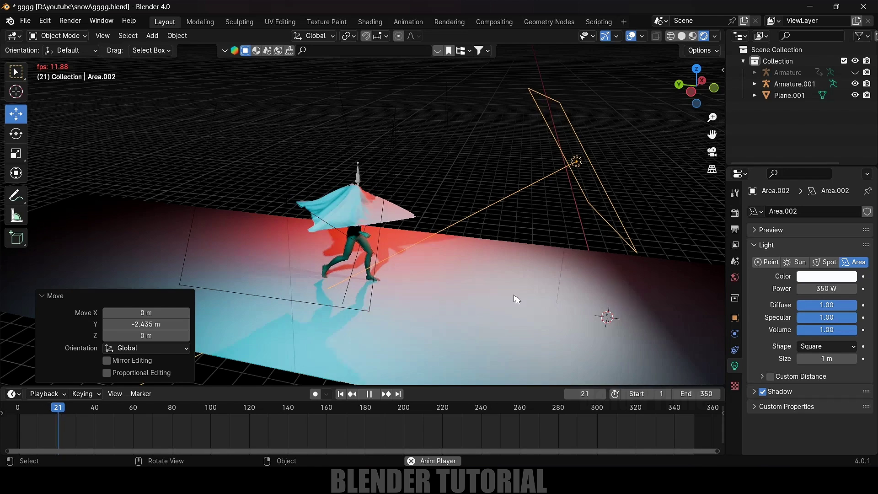
pyautogui.moveTo(484, 281); pyautogui.dragTo(439, 288, button='middle')
pyautogui.press('space')
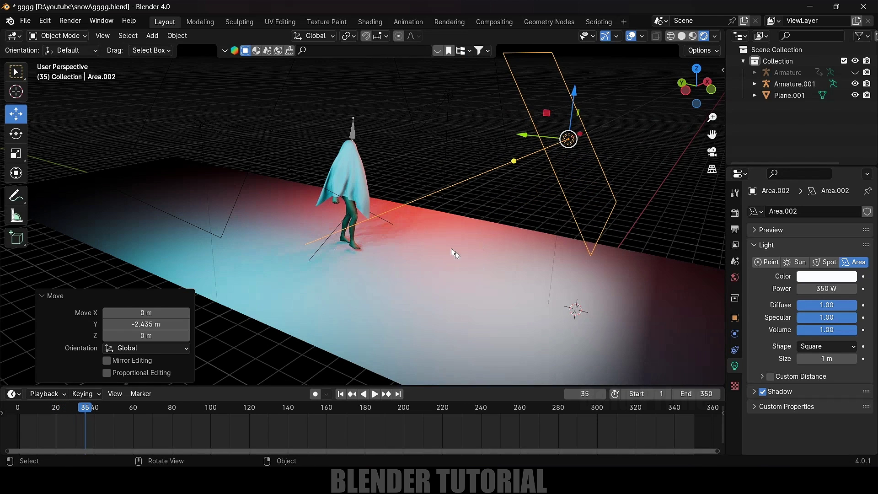
# Step: Search the material library for "ground" and apply the Flagstone Ground material to the floor plane
pyautogui.click(422, 295)
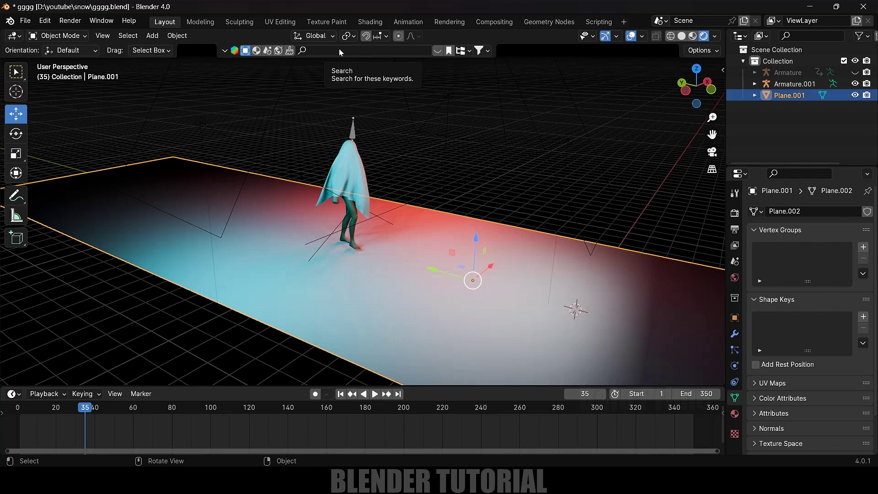
pyautogui.click(257, 50)
pyautogui.click(318, 51)
pyautogui.write('ground')
pyautogui.press('Return')
pyautogui.moveTo(518, 105)
pyautogui.moveTo(518, 105); pyautogui.dragTo(478, 274)
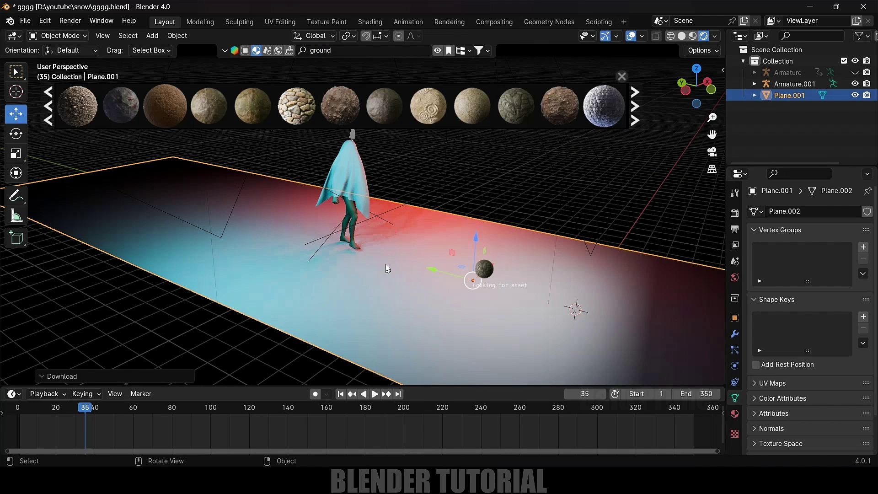
pyautogui.moveTo(369, 275); pyautogui.dragTo(388, 271, button='middle')
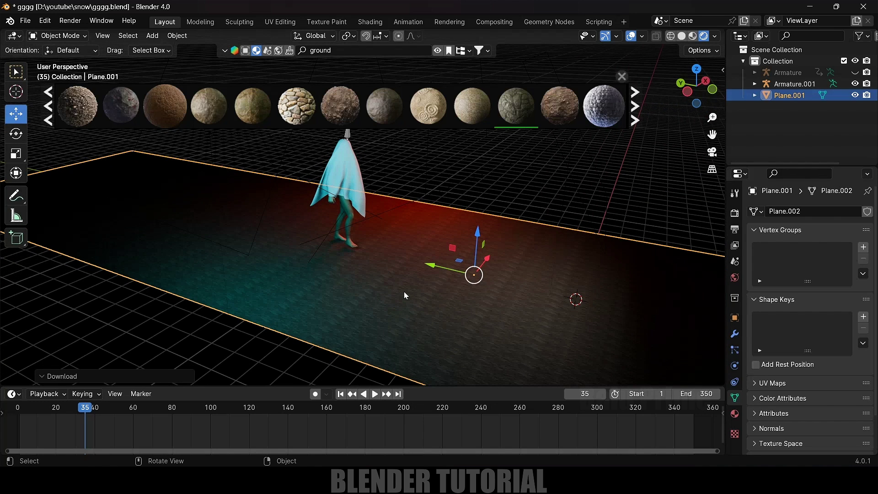
# Step: Unwrap the floor plane in Edit Mode with Smart UV Project, keeping the default settings
pyautogui.press('Tab')
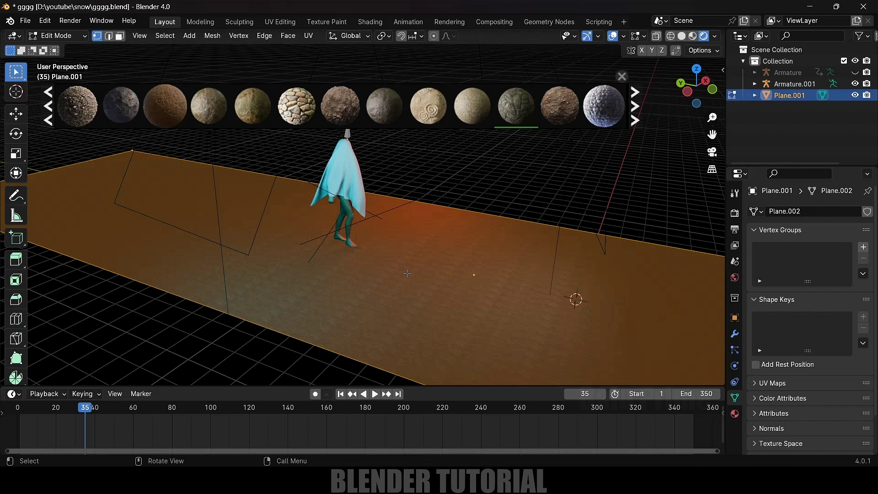
pyautogui.press('u')
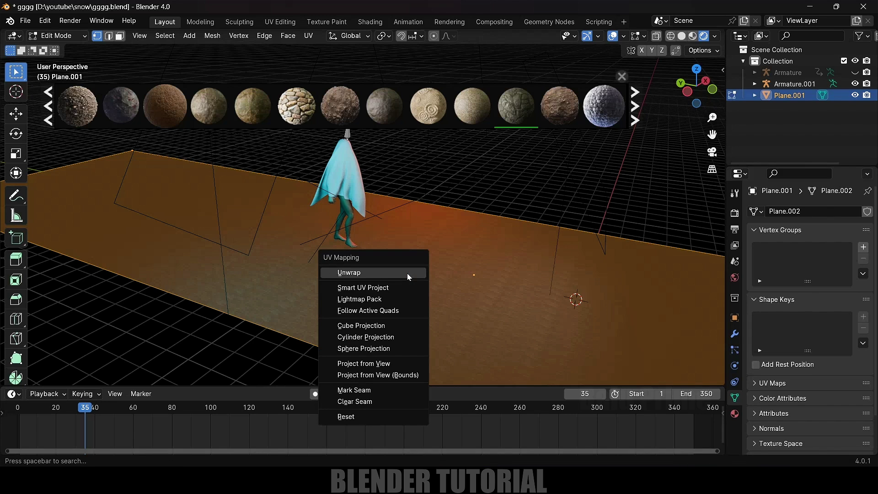
pyautogui.click(378, 288)
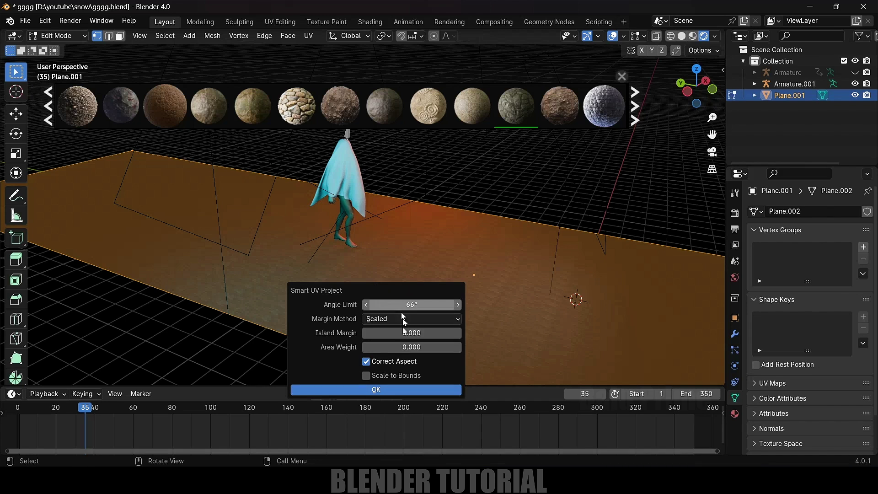
pyautogui.click(373, 390)
pyautogui.moveTo(433, 297); pyautogui.dragTo(420, 295, button='middle')
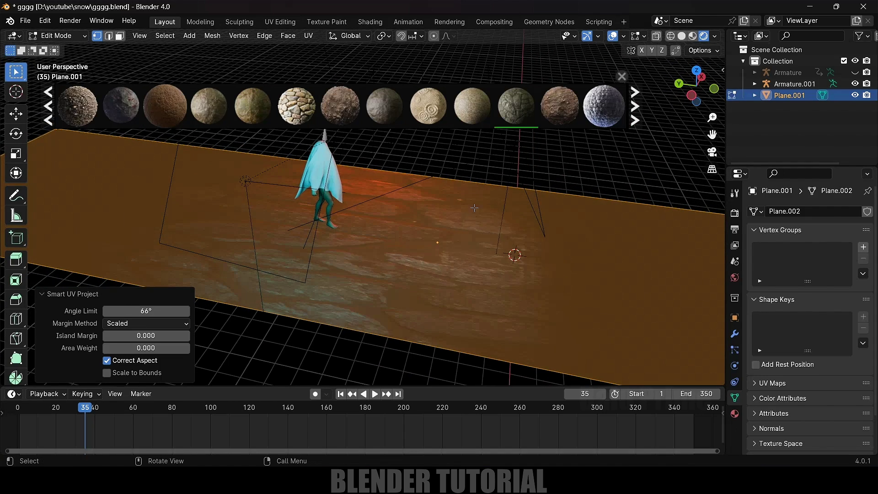
# Step: In the Shading workspace, set the Flagstone Ground material's mapping scale to X 1.5 and Y 7.4 in Object Mode
pyautogui.click(369, 22)
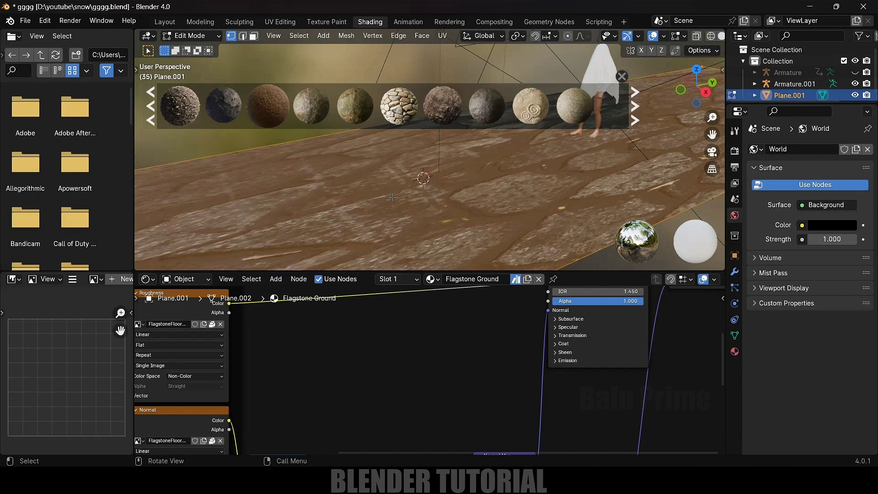
pyautogui.press('Tab')
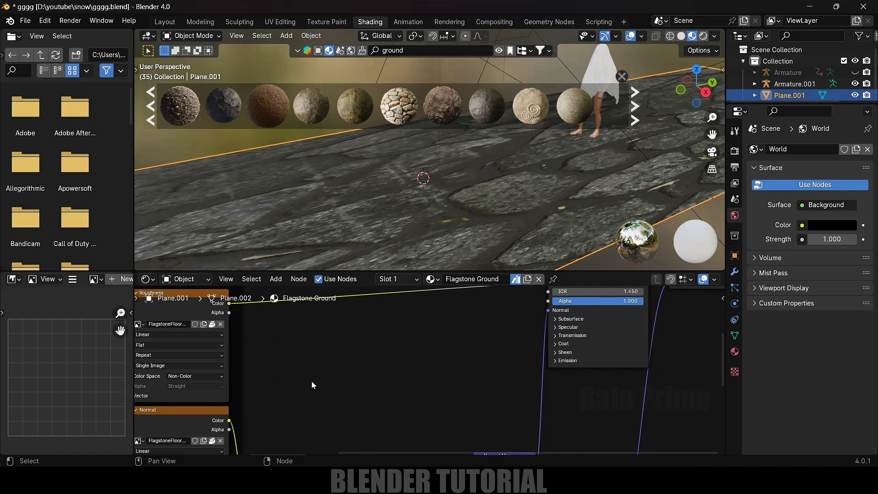
pyautogui.moveTo(311, 381); pyautogui.dragTo(666, 374, button='middle')
pyautogui.moveTo(256, 372); pyautogui.dragTo(396, 390, button='middle')
pyautogui.click(395, 390)
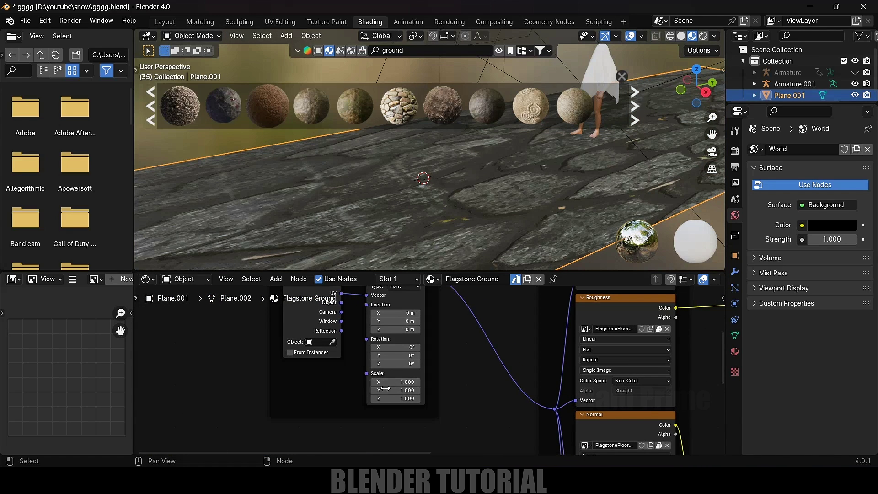
pyautogui.write('6.5')
pyautogui.press('Return')
pyautogui.moveTo(396, 391); pyautogui.dragTo(413, 382)
pyautogui.moveTo(475, 388); pyautogui.dragTo(253, 322, button='middle')
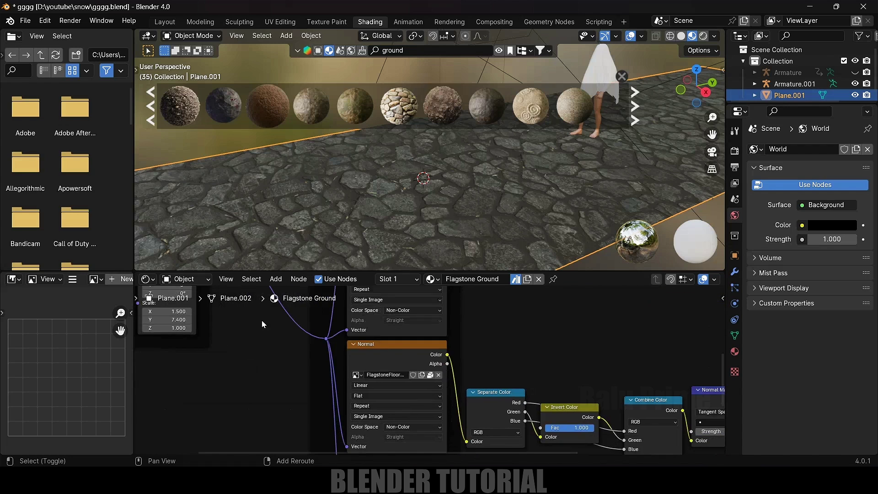
# Step: Raise the Flagstone Ground material's Normal Map strength to 4.600
pyautogui.moveTo(573, 360); pyautogui.dragTo(399, 306, button='middle')
pyautogui.moveTo(490, 413); pyautogui.dragTo(464, 425, button='middle')
pyautogui.moveTo(378, 332); pyautogui.dragTo(536, 416, button='middle')
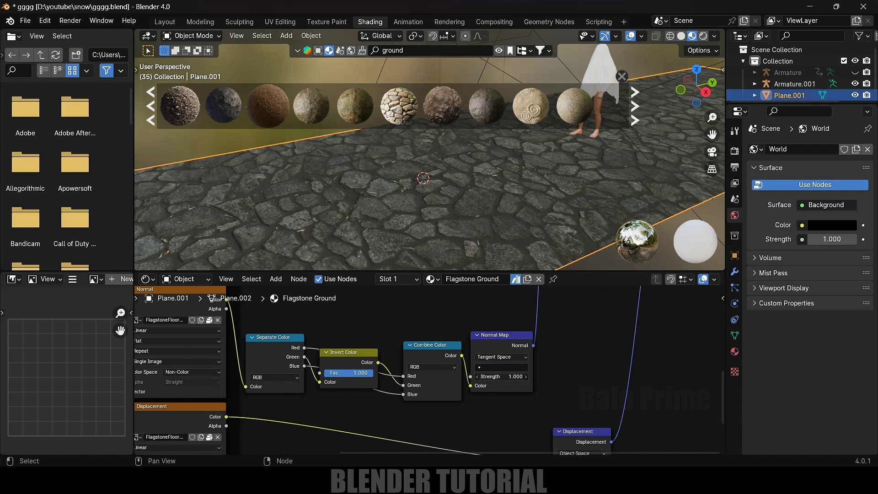
pyautogui.moveTo(502, 377); pyautogui.dragTo(526, 377)
pyautogui.moveTo(267, 105)
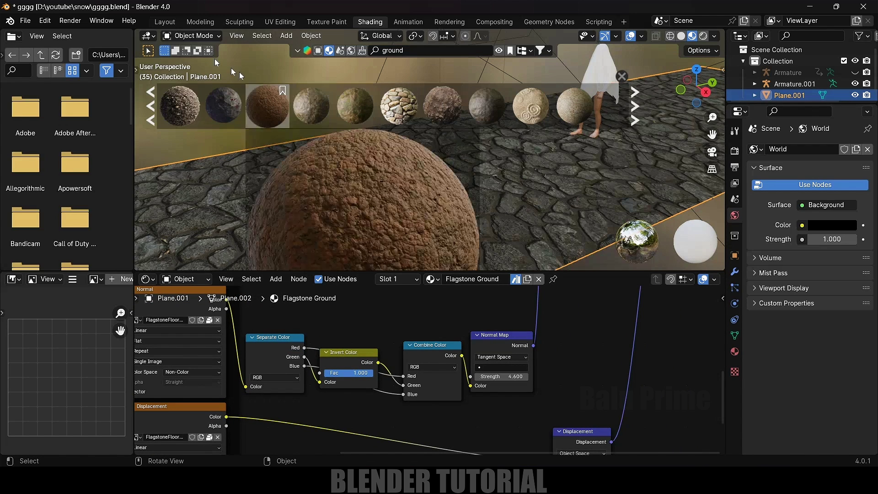
# Step: Play the walk in the Layout workspace to check the stone floor, then return to the first frame
pyautogui.click(165, 22)
pyautogui.press('space')
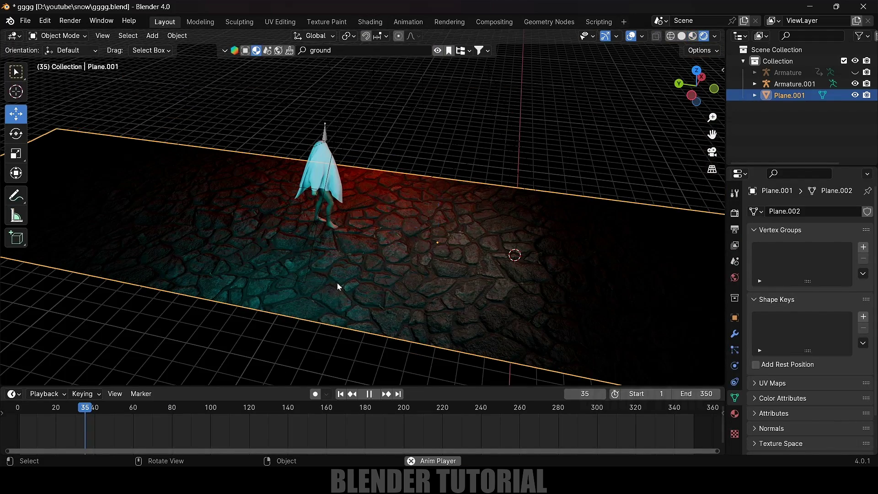
pyautogui.press('space')
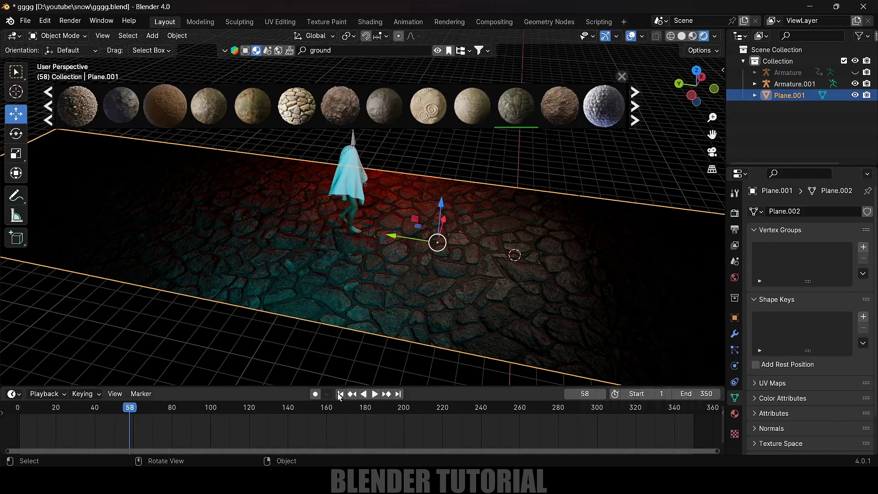
pyautogui.hotkey('shift', 'Left')
# Step: Add a camera and align it to a view facing the character down the floor
pyautogui.moveTo(437, 276); pyautogui.dragTo(652, 106, button='middle')
pyautogui.click(623, 76)
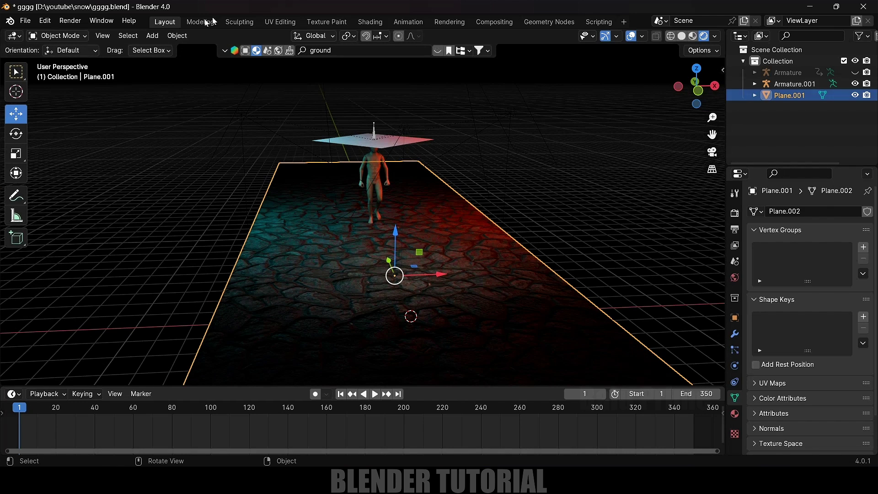
pyautogui.click(153, 35)
pyautogui.click(174, 213)
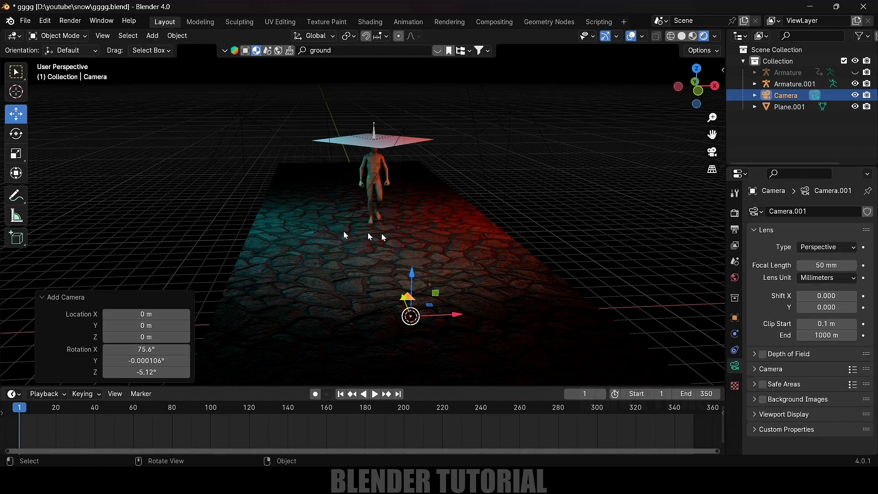
pyautogui.press('ctrl+alt+KP_0')
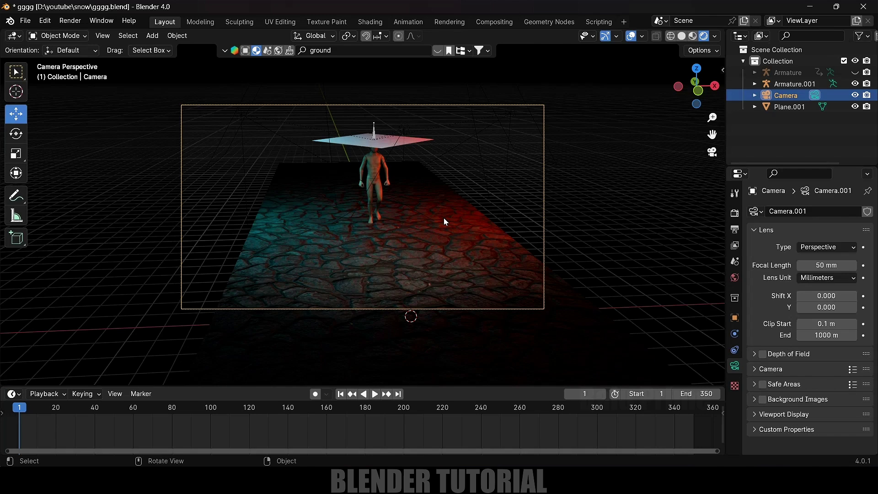
# Step: Enable the To 3D Cursor and Camera to View locks and reframe the camera to a low frontal shot of the character
pyautogui.press('n')
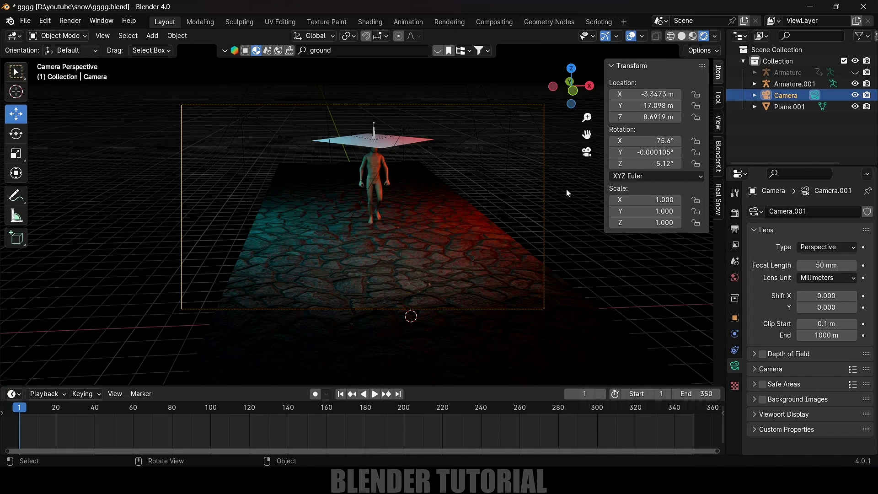
pyautogui.click(719, 123)
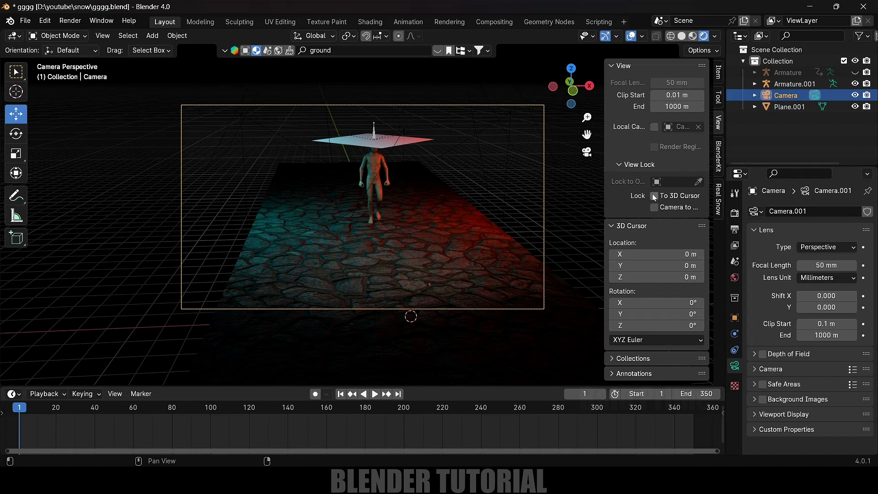
pyautogui.click(655, 208)
pyautogui.moveTo(483, 207); pyautogui.dragTo(451, 193, button='middle')
# Step: Select the camera and insert a Location, Rotation & Scale keyframe at frame 1
pyautogui.click(137, 278)
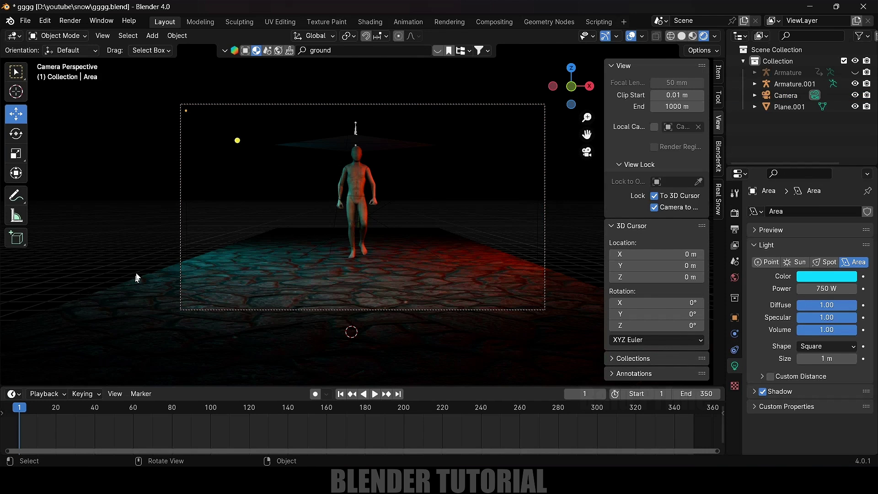
pyautogui.click(182, 231)
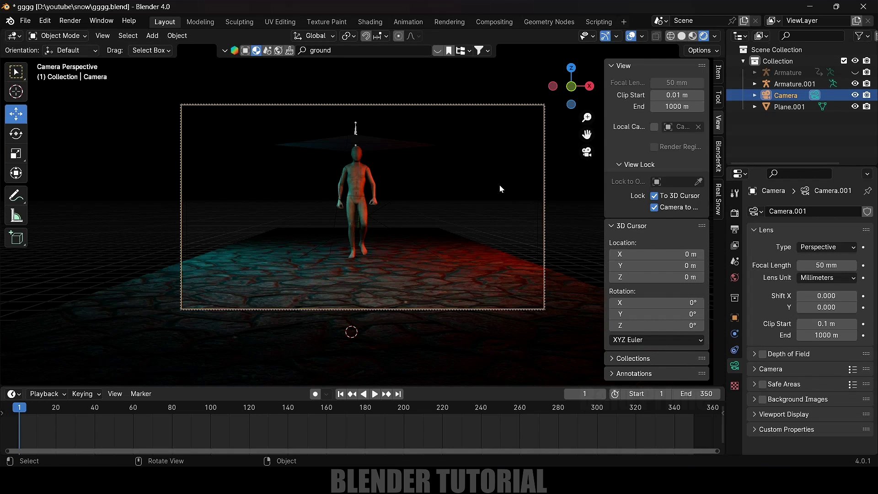
pyautogui.press('i')
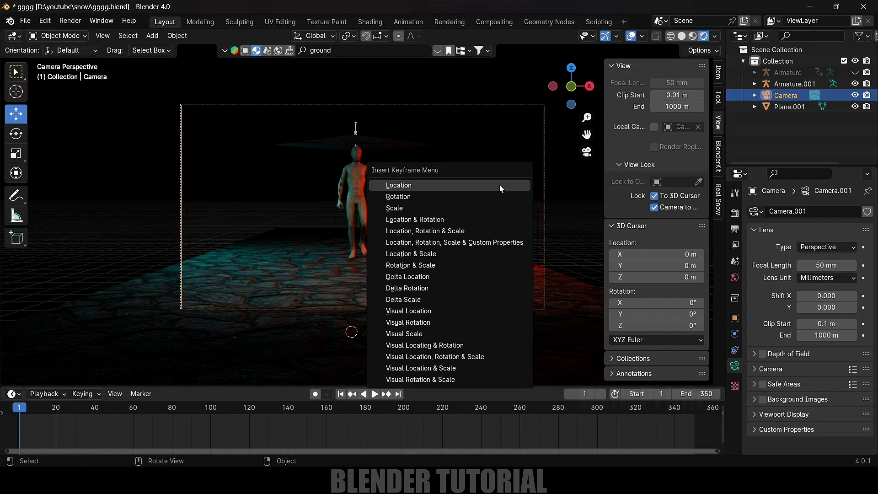
pyautogui.click(433, 232)
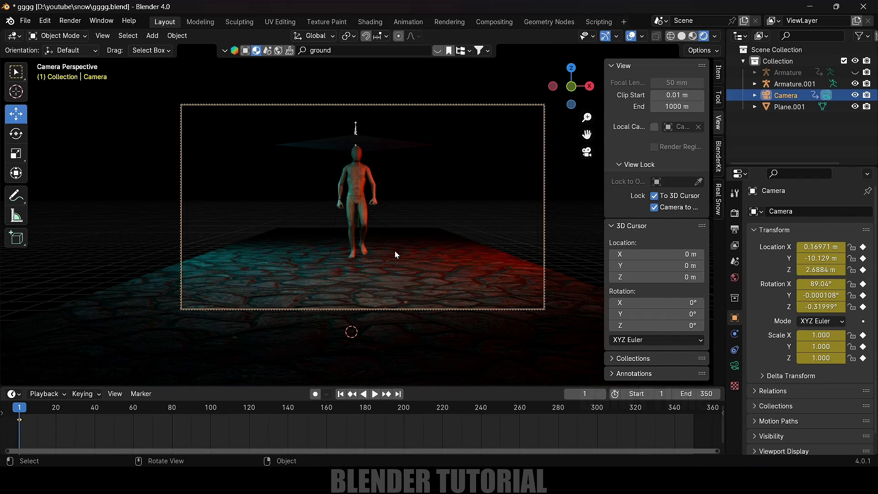
# Step: At frame 239, set the camera's Y location to -20.939 m and insert a Location, Rotation & Scale keyframe
pyautogui.click(479, 408)
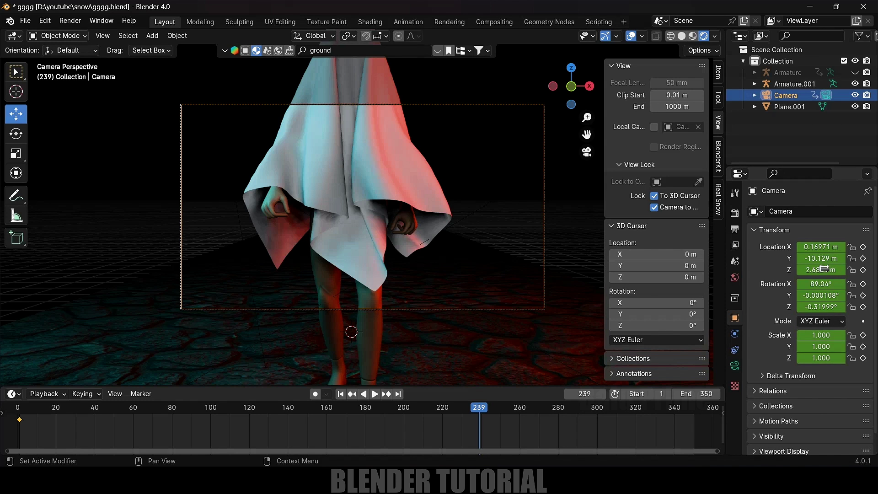
pyautogui.moveTo(821, 258); pyautogui.dragTo(765, 258)
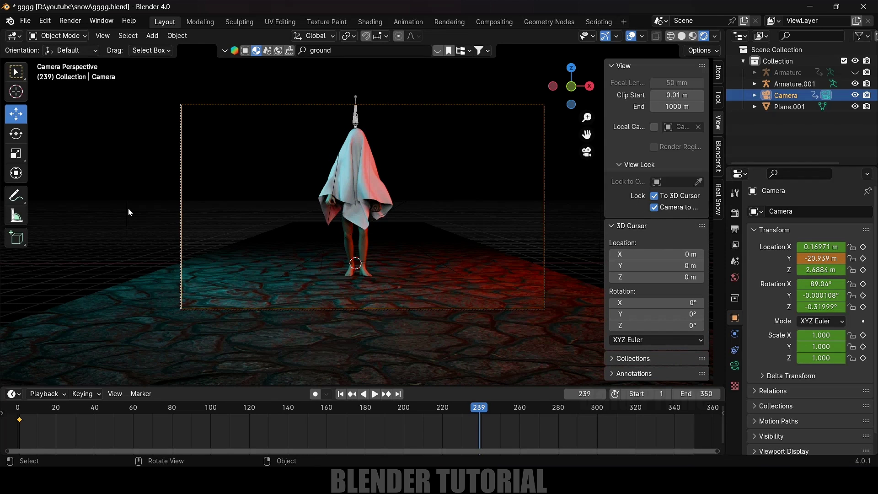
pyautogui.press('i')
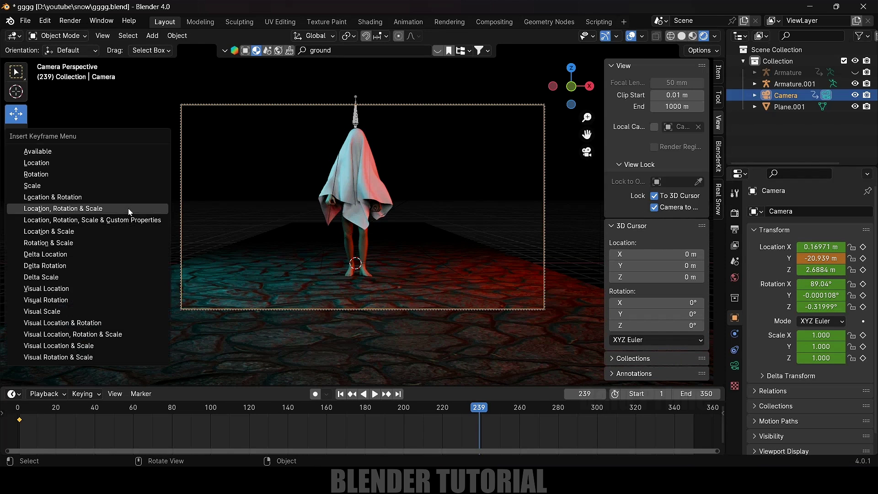
pyautogui.click(78, 209)
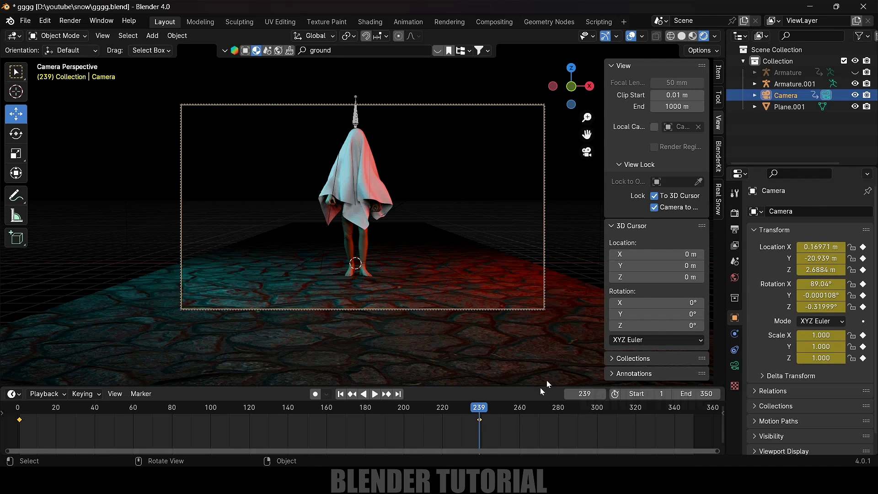
# Step: Play the animation from the first frame to check the camera movement
pyautogui.click(341, 394)
pyautogui.press('space')
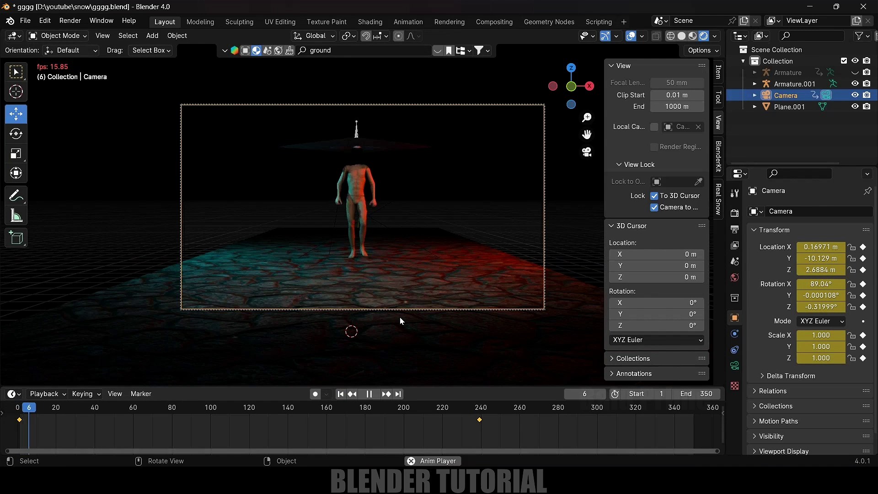
pyautogui.click(356, 237)
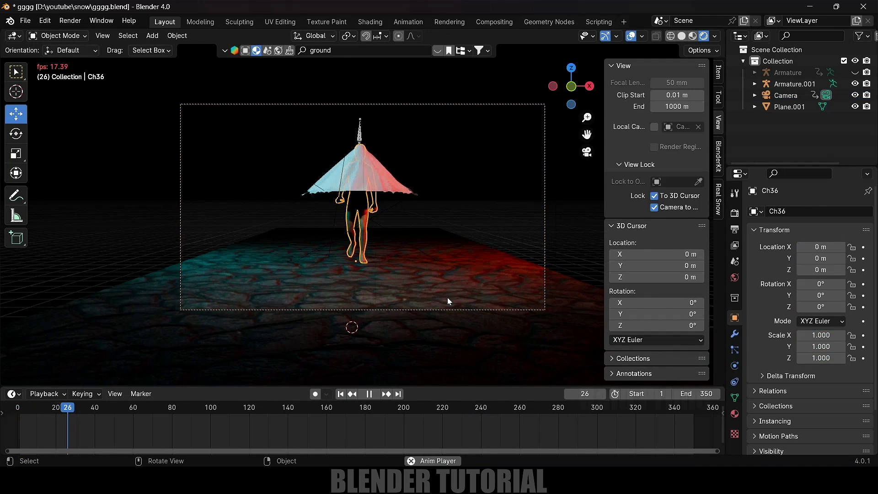
pyautogui.press('space')
# Step: Hide the Ch36 character body in both the render and the viewport, leaving only the cloth
pyautogui.click(372, 230)
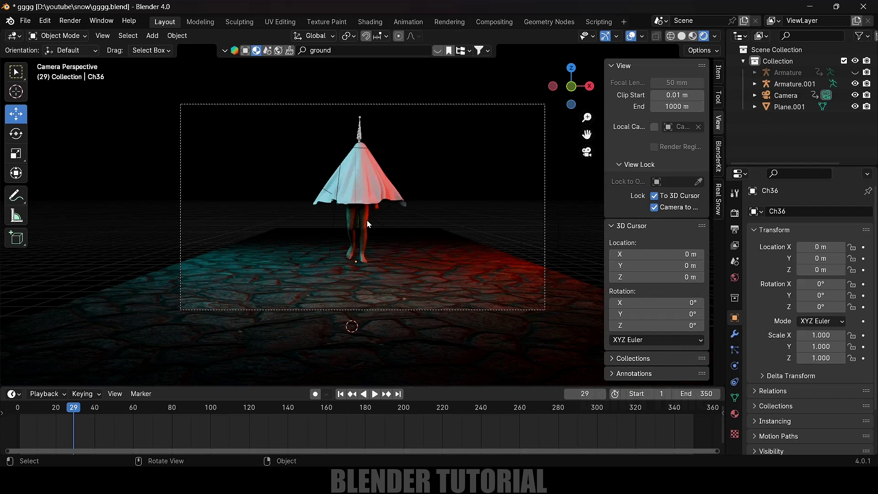
pyautogui.click(367, 220)
pyautogui.click(754, 72)
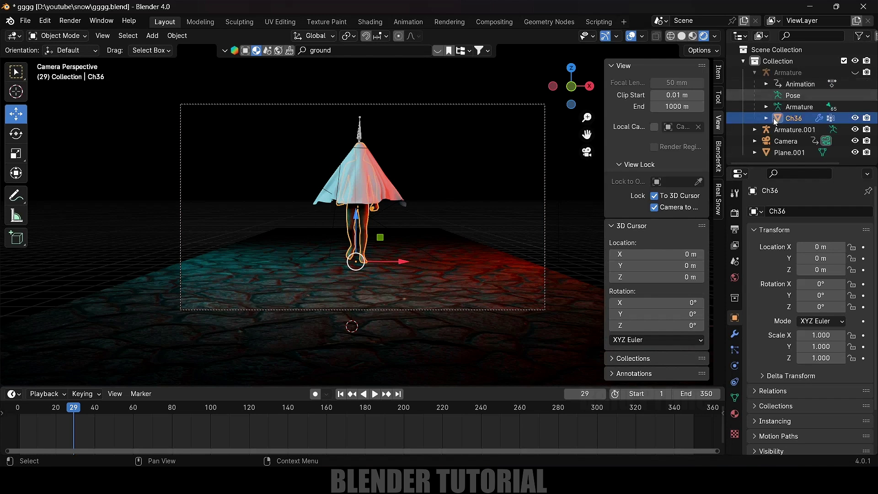
pyautogui.click(868, 119)
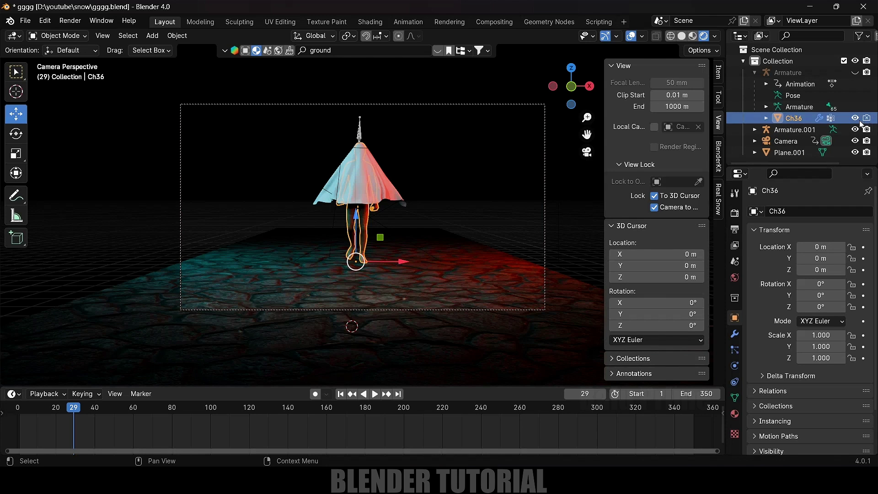
pyautogui.click(856, 118)
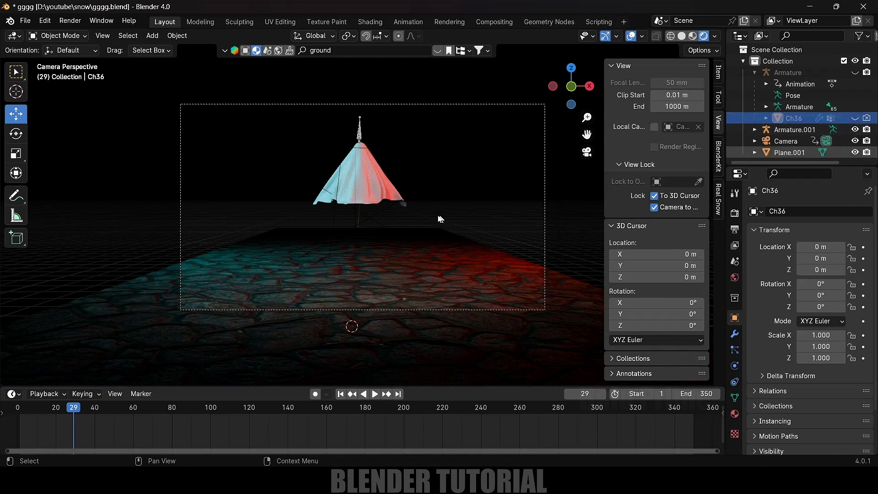
# Step: Play the animation to frame 112 to check the floating cloth ghost, and select the cloth
pyautogui.press('space')
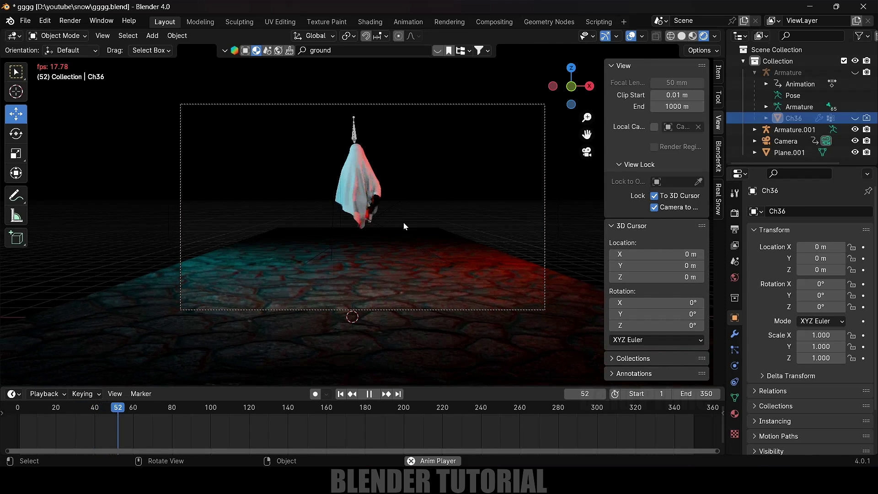
pyautogui.press('space')
pyautogui.click(419, 193)
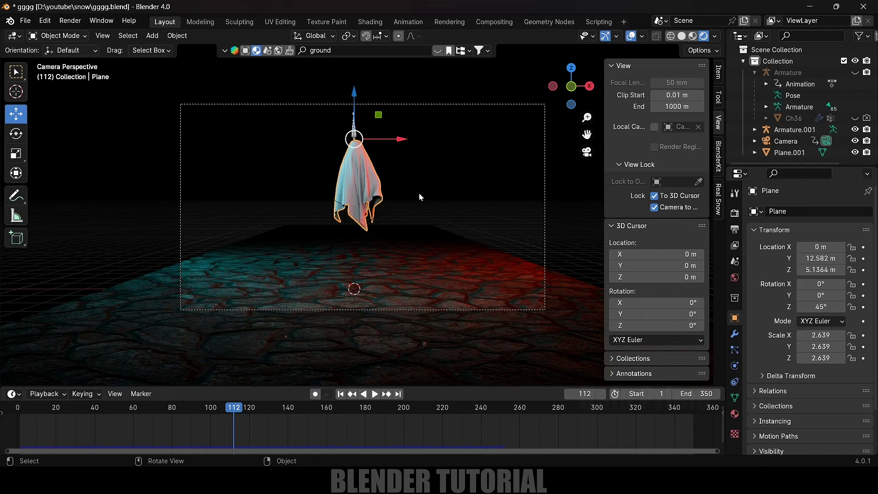